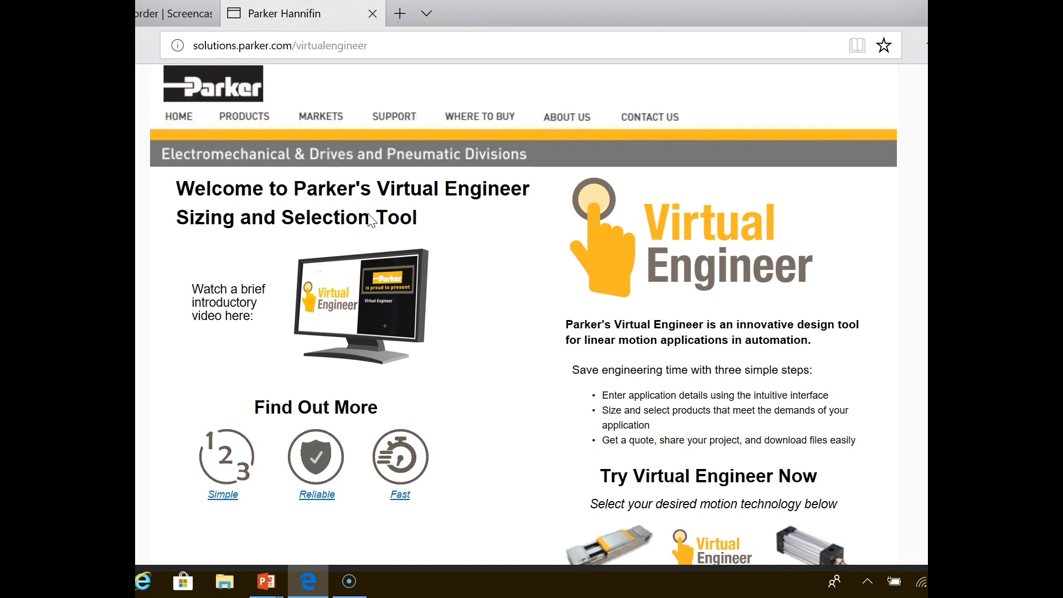
- Open the pneumatic version of the Virtual Engineer sizing and selection tool
scroll(368, 227, "down", 1)
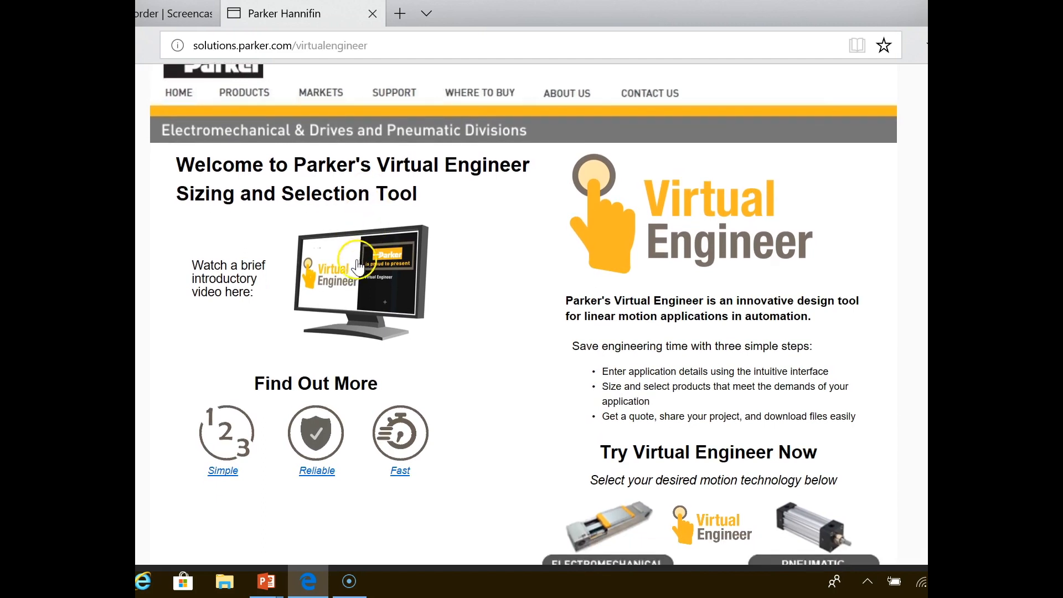
left_click(369, 302)
scroll(453, 317, "down", 2)
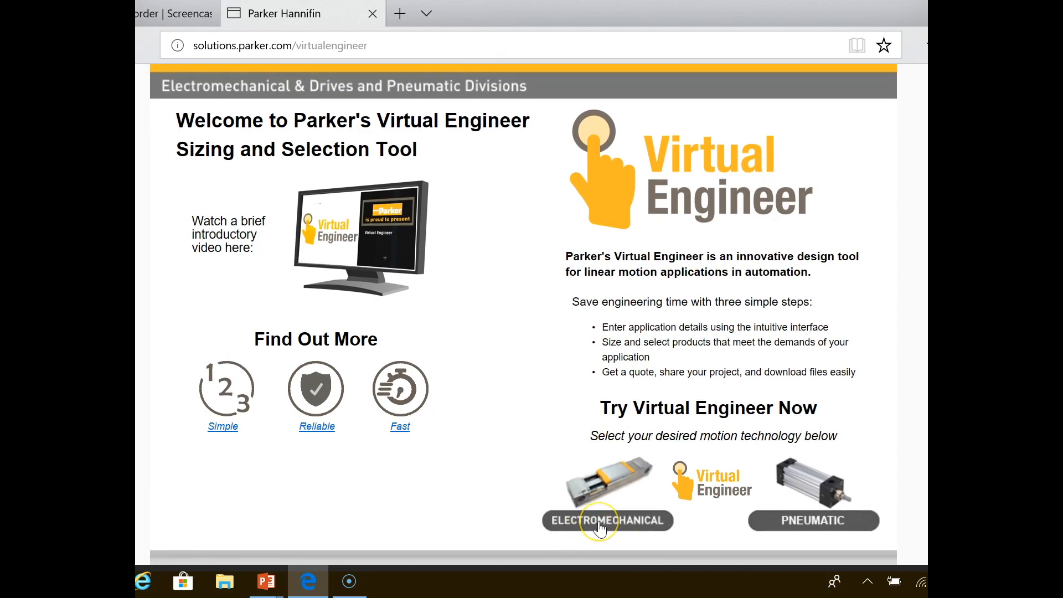
left_click(806, 521)
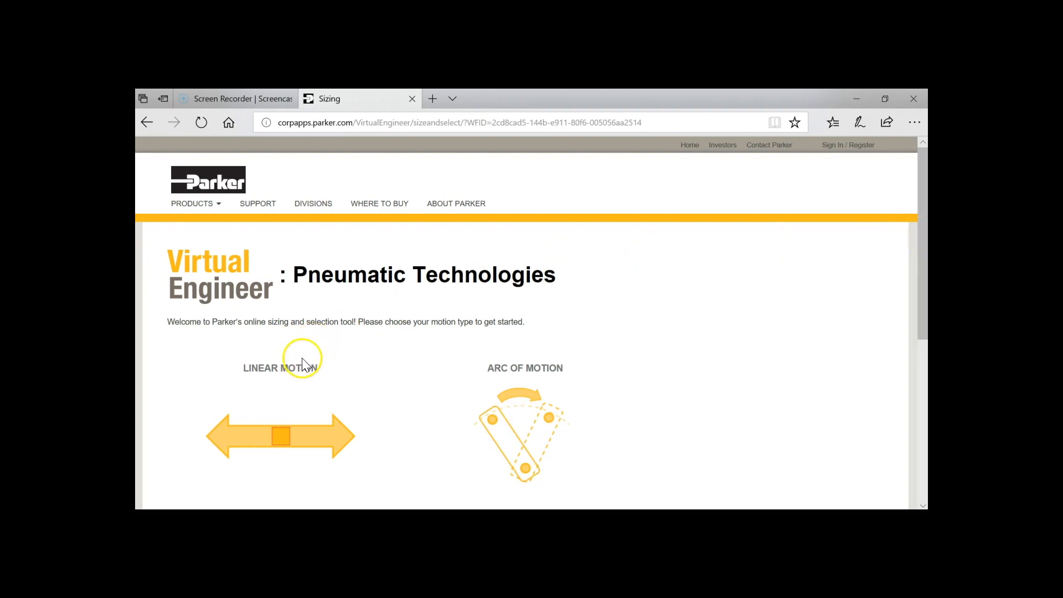
- Choose Linear Motion as the motion type for the pneumatic application
mouse_move(529, 365)
scroll(419, 376, "down", 1)
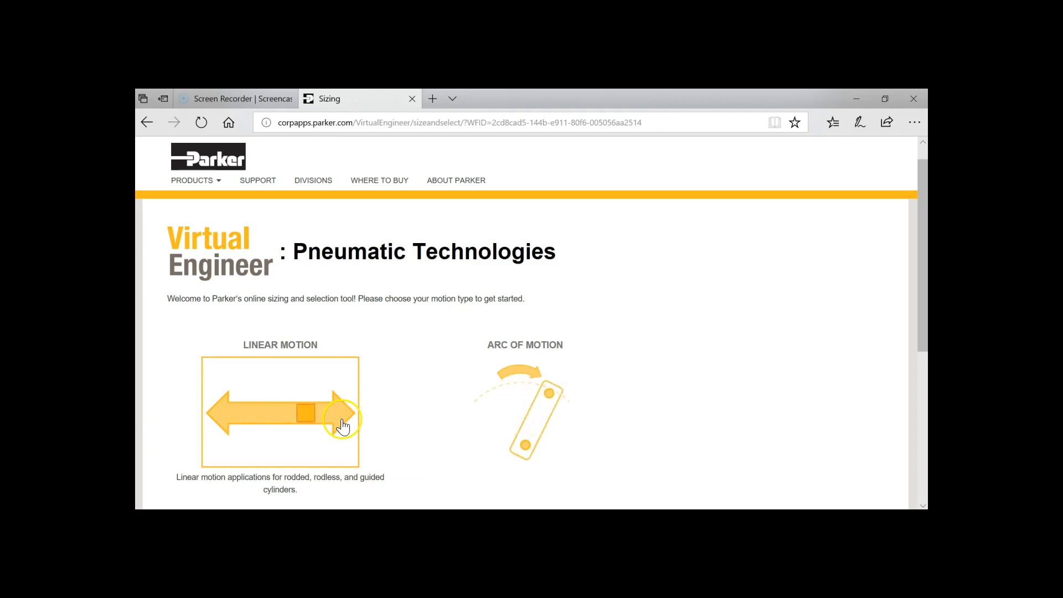
left_click(342, 425)
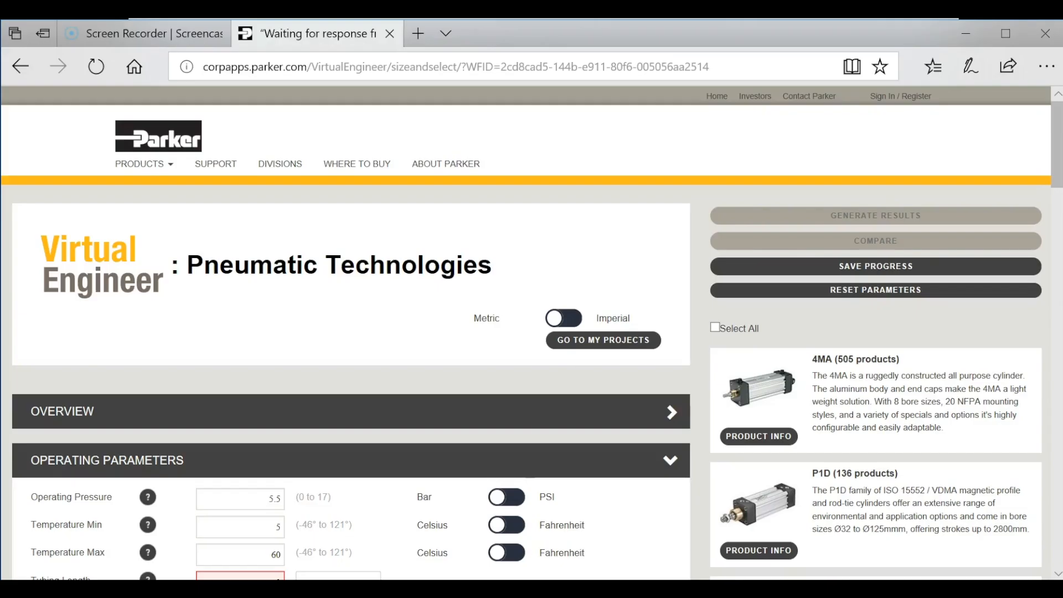
- Switch the pneumatic sizing form to Imperial units
left_click(553, 319)
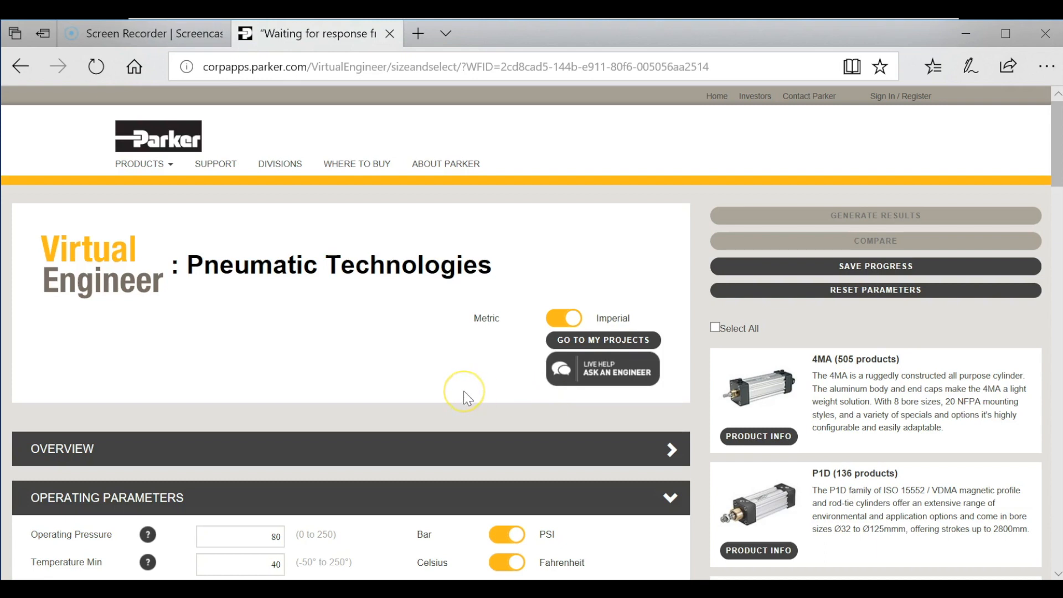
scroll(465, 398, "down", 8)
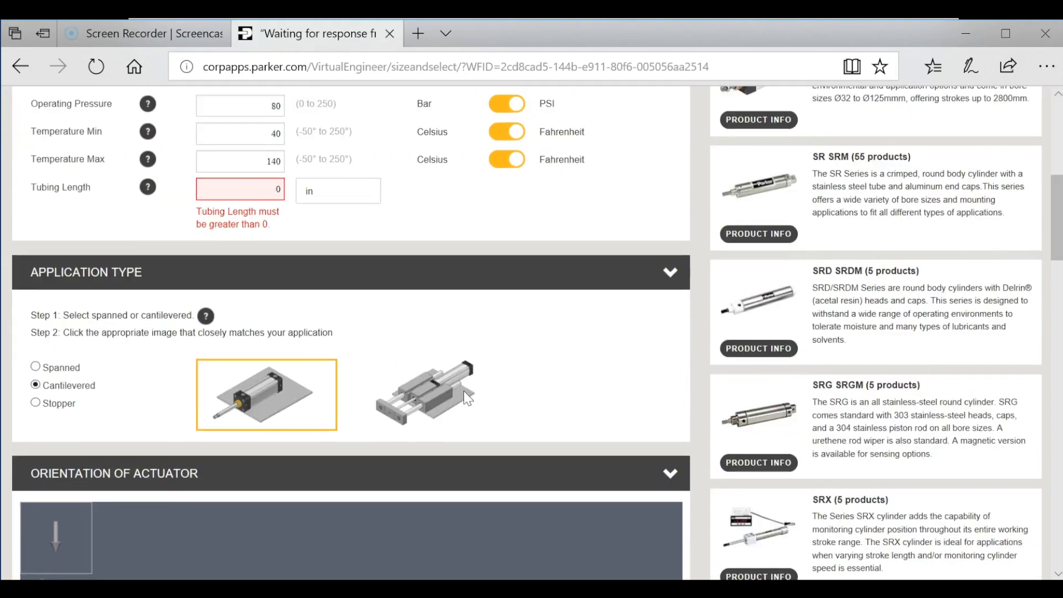
scroll(468, 398, "up", 8)
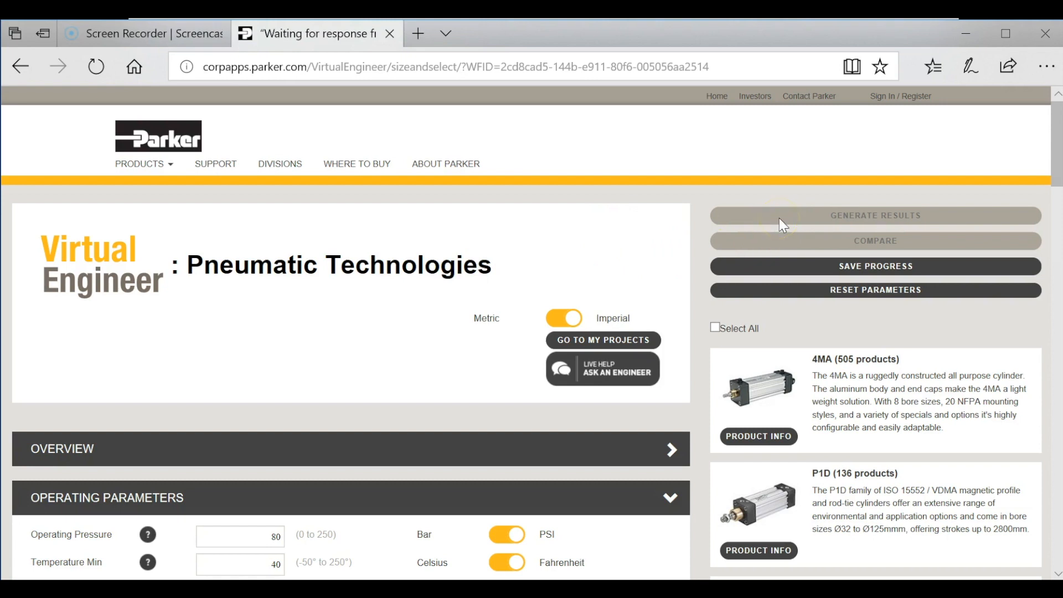
- Show the help explanation for the Tubing Length operating parameter
scroll(297, 371, "down", 3)
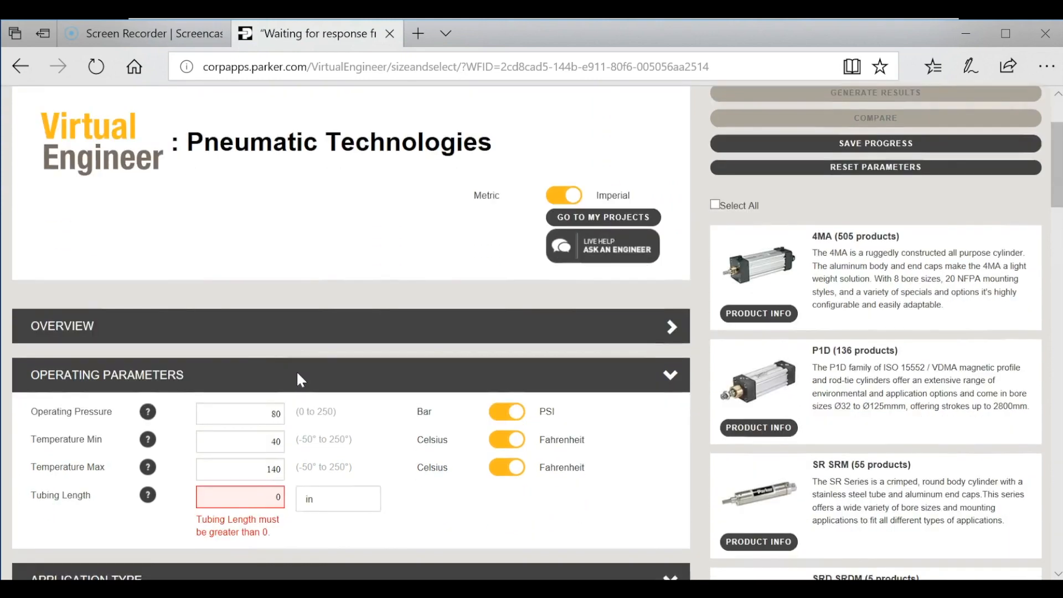
scroll(266, 367, "down", 1)
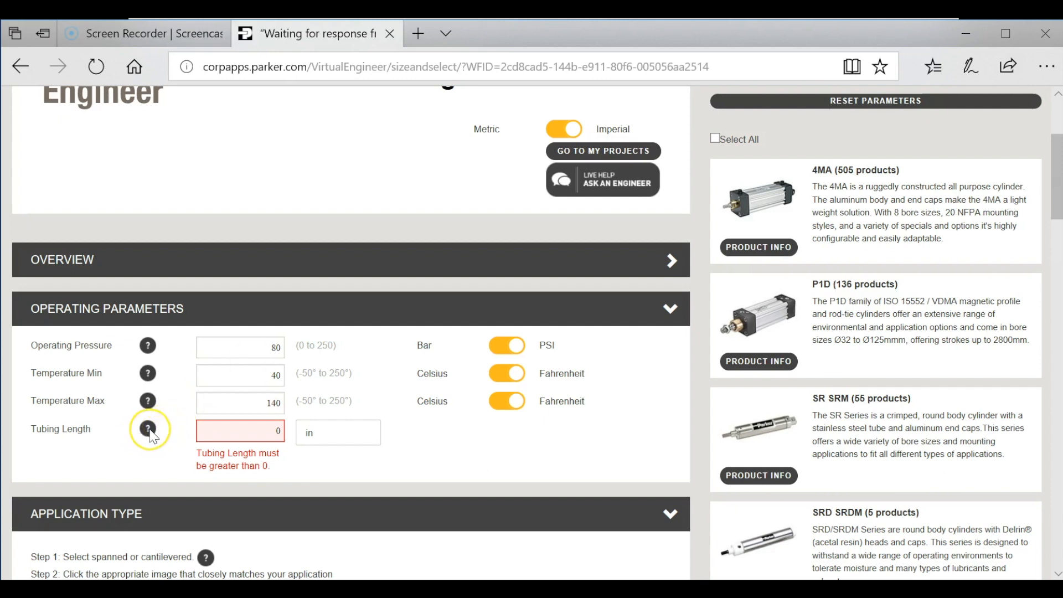
mouse_move(152, 436)
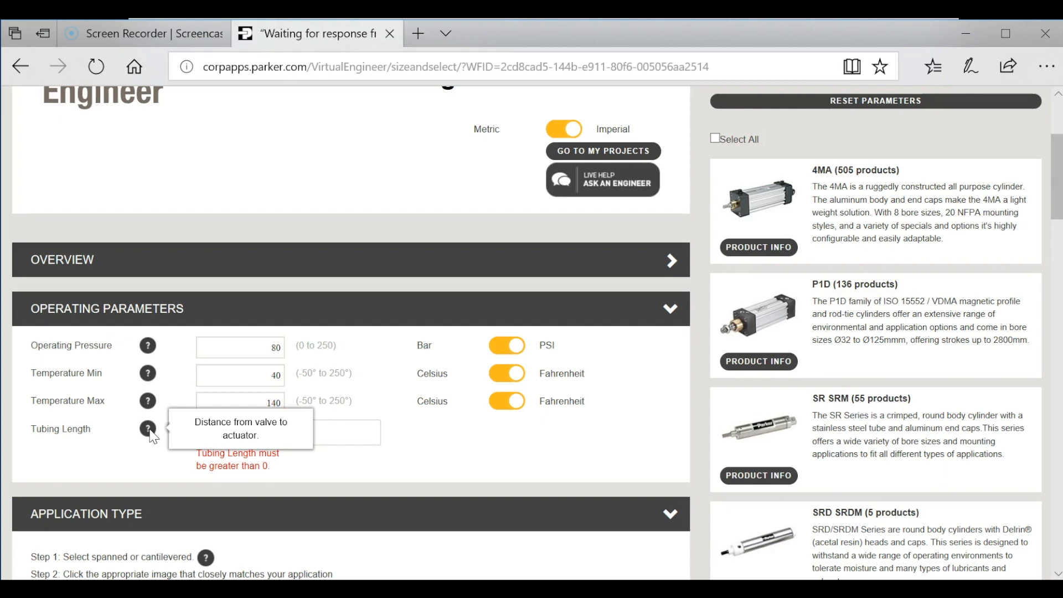
left_click(165, 449)
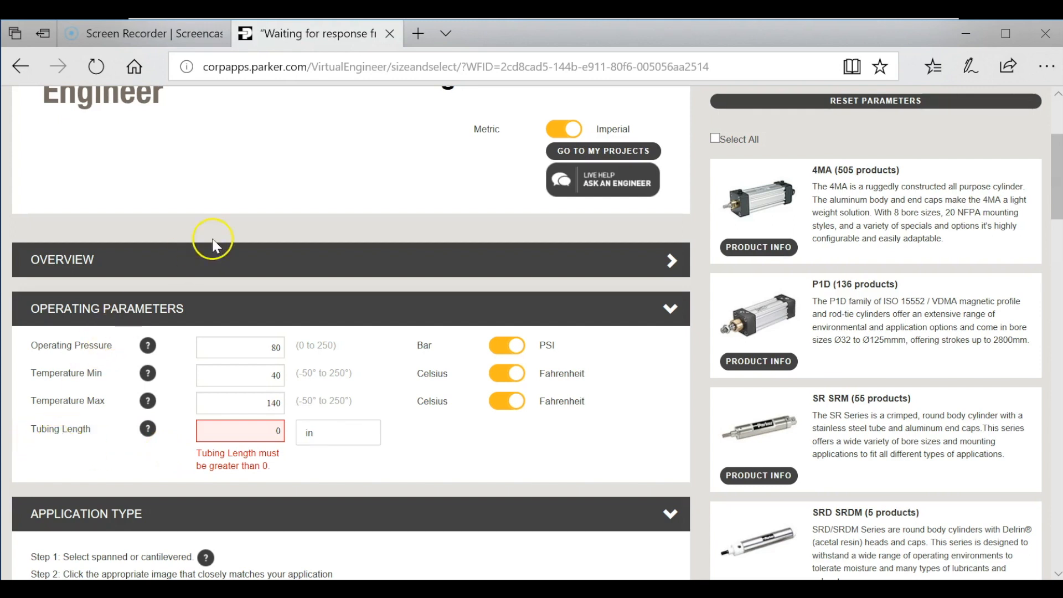
- Expand the Overview section and read the instructions for using the Size & Select tool
left_click(224, 260)
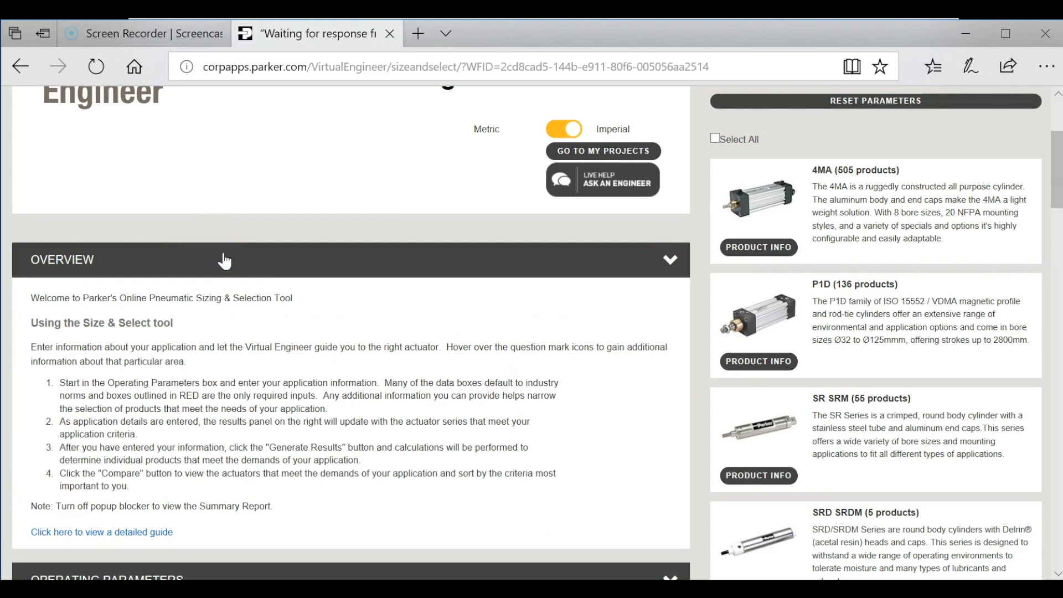
scroll(223, 254, "down", 1)
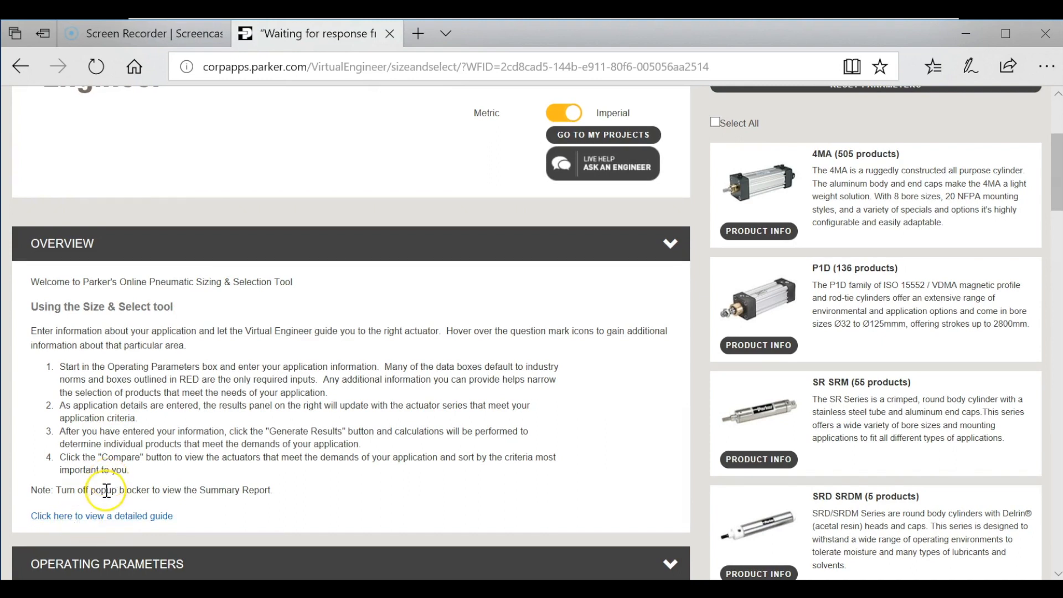
scroll(99, 511, "down", 2)
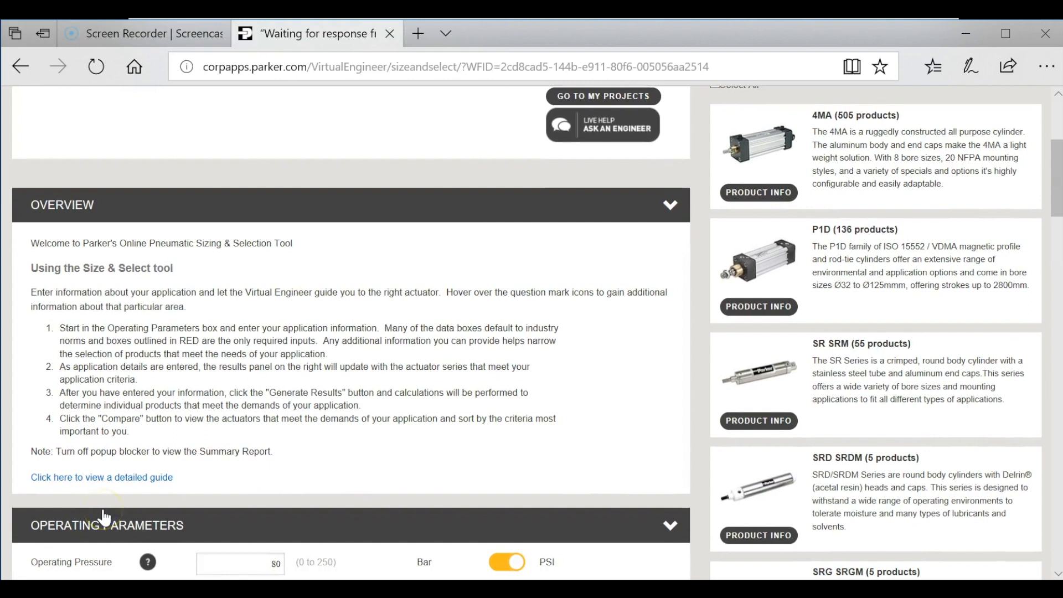
scroll(105, 515, "down", 2)
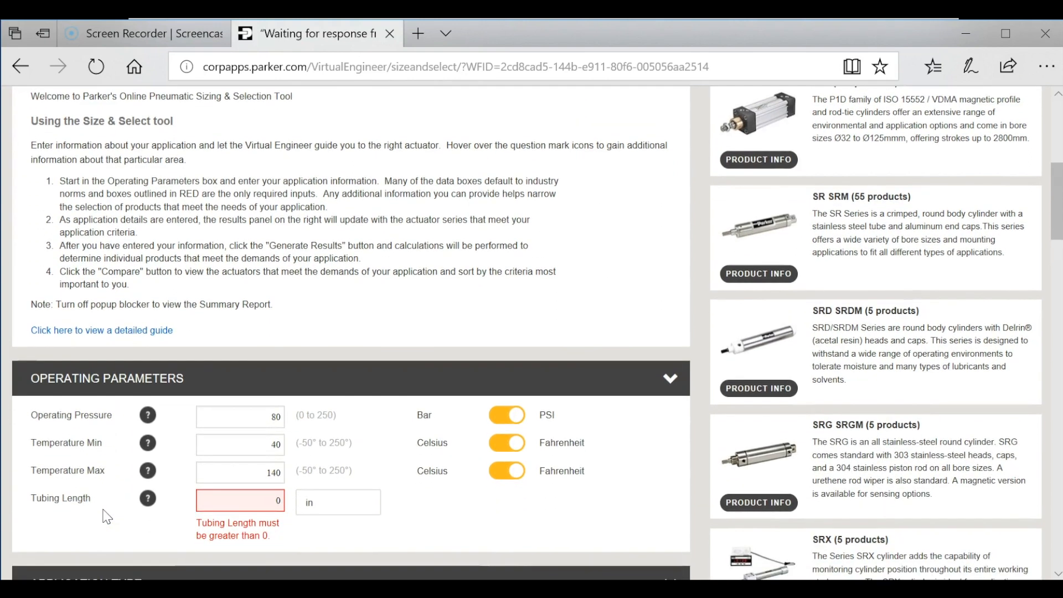
- Try the Spanned application type with its rodless cylinder image, as well as the Cantilevered and Stopper types
scroll(83, 507, "down", 4)
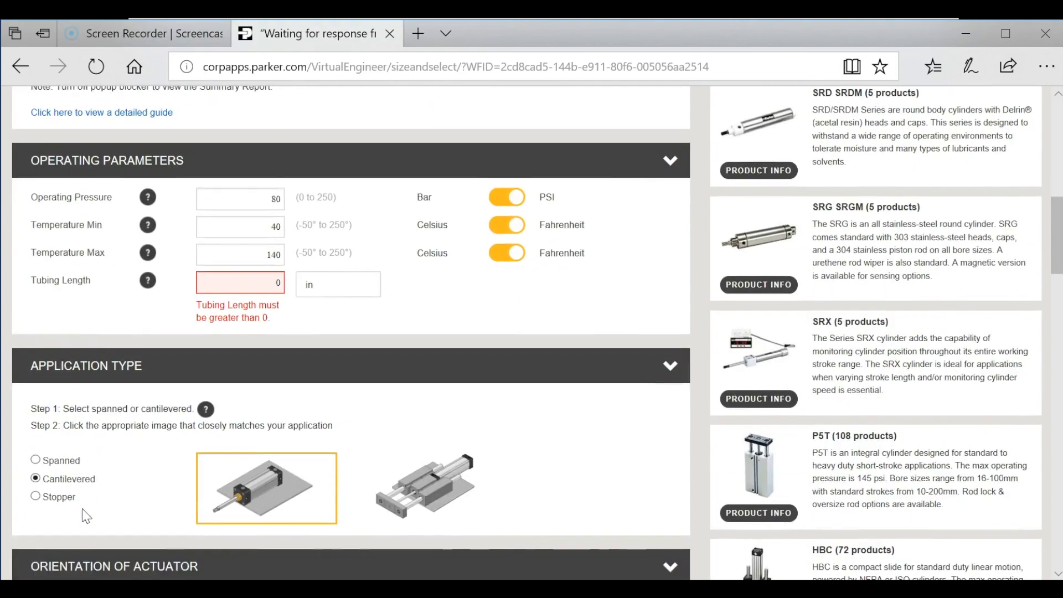
scroll(85, 516, "down", 2)
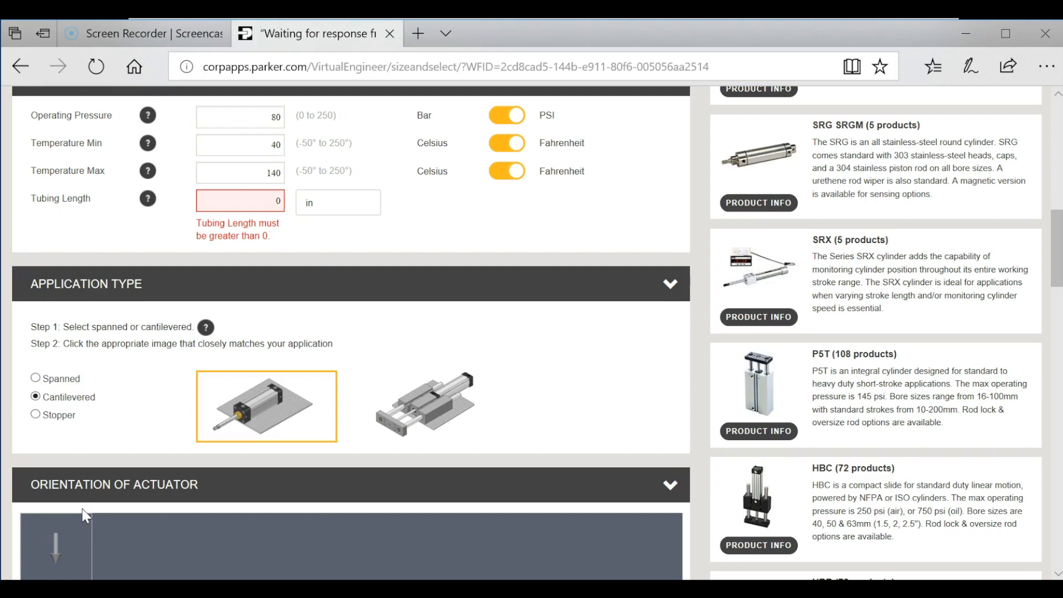
scroll(86, 516, "down", 3)
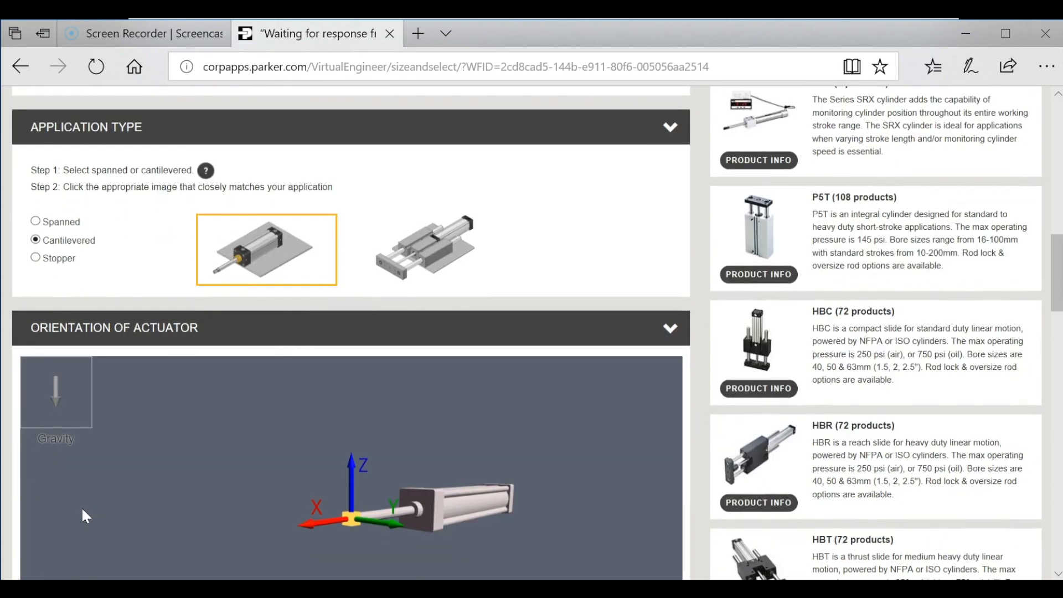
scroll(86, 516, "up", 9)
scroll(66, 497, "down", 5)
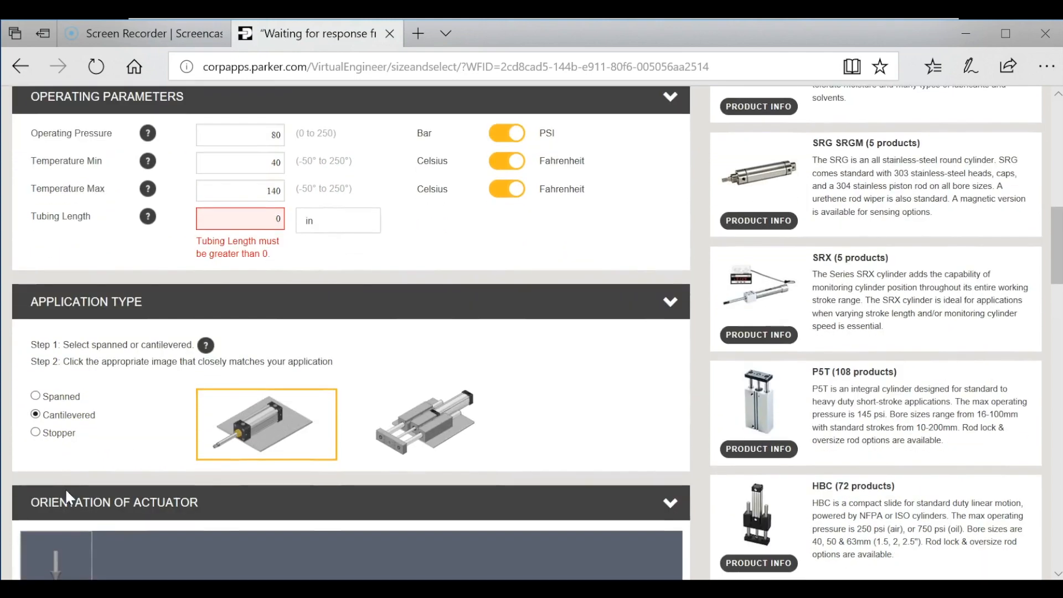
left_click(34, 396)
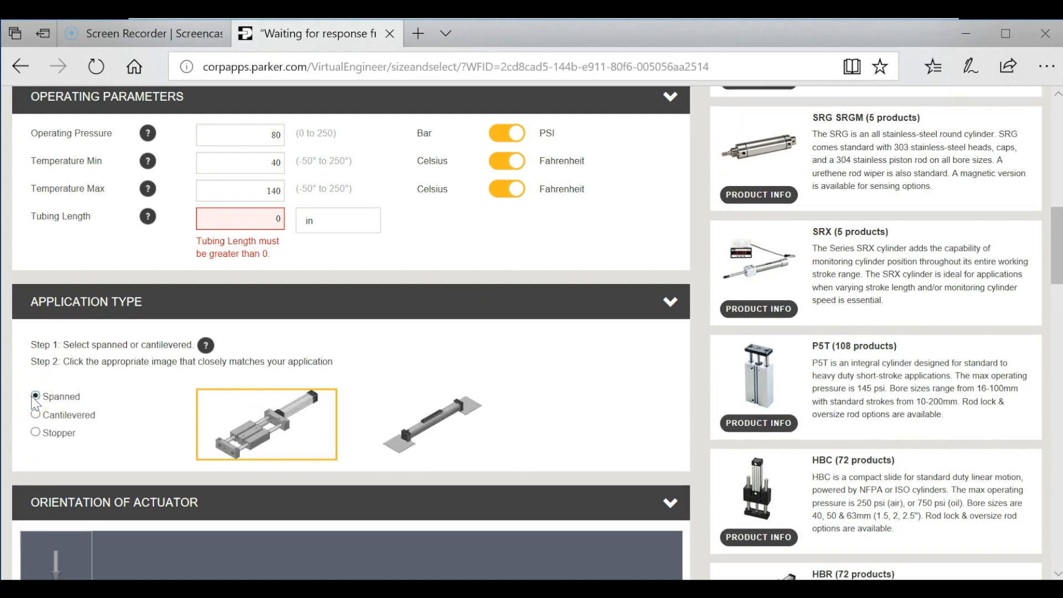
left_click(435, 414)
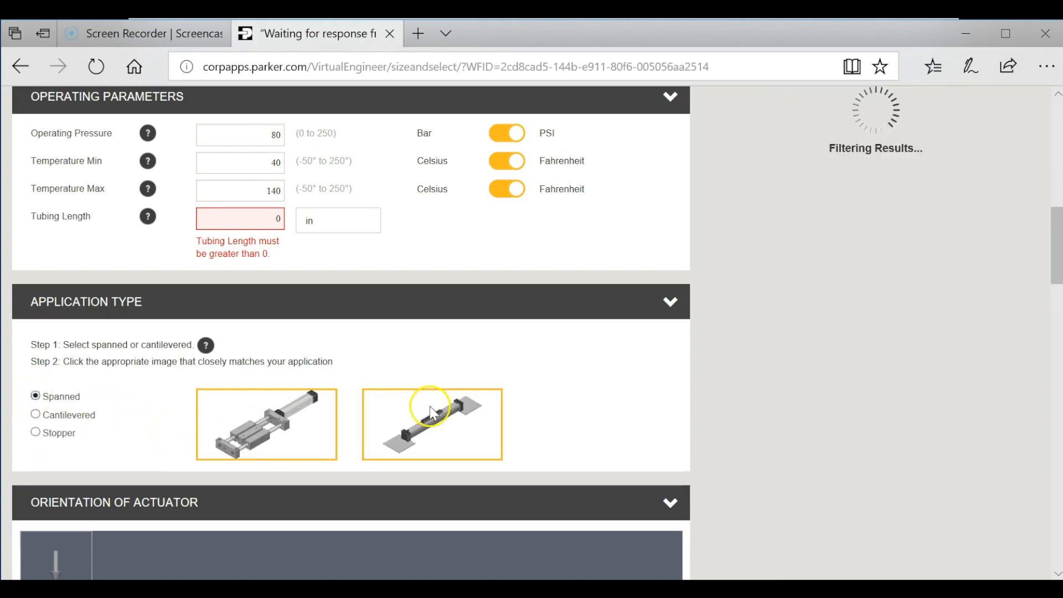
left_click(35, 415)
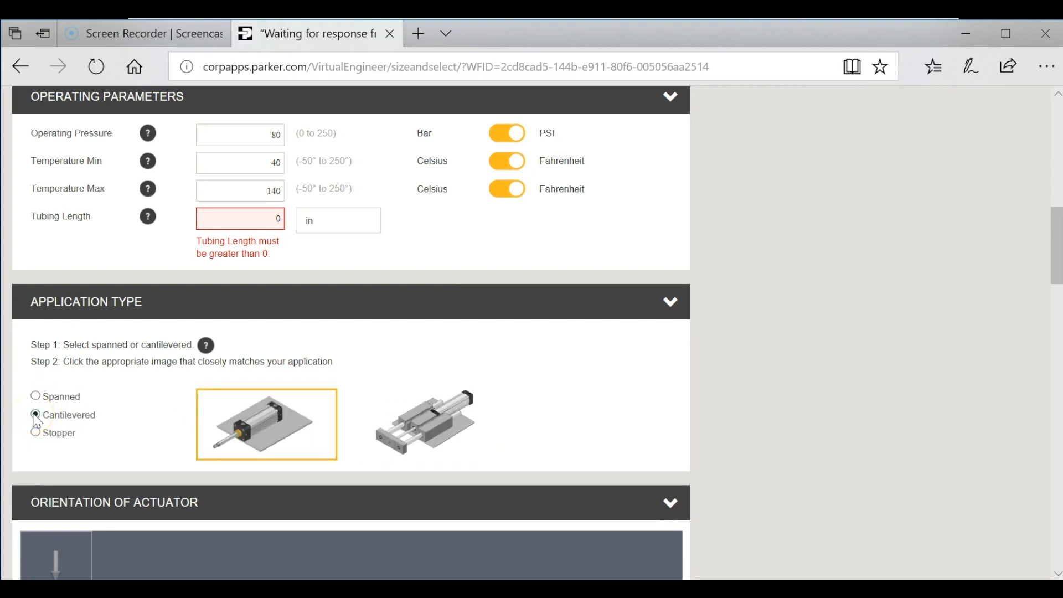
left_click(36, 433)
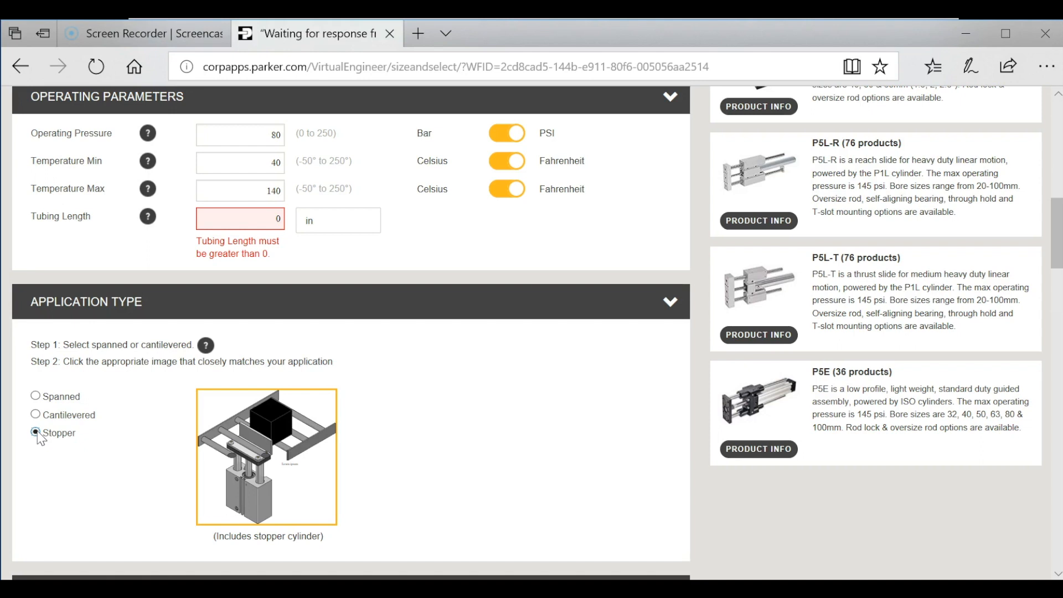
- Set the application type to Cantilevered and select the image of the rodded cylinder without a guide
left_click(35, 415)
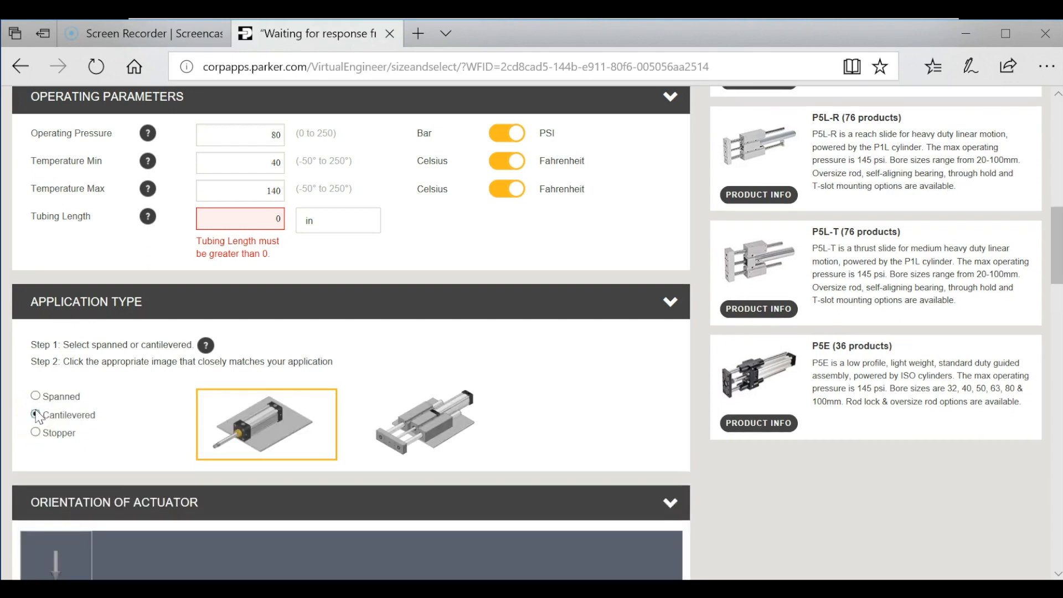
left_click(435, 427)
left_click(244, 422)
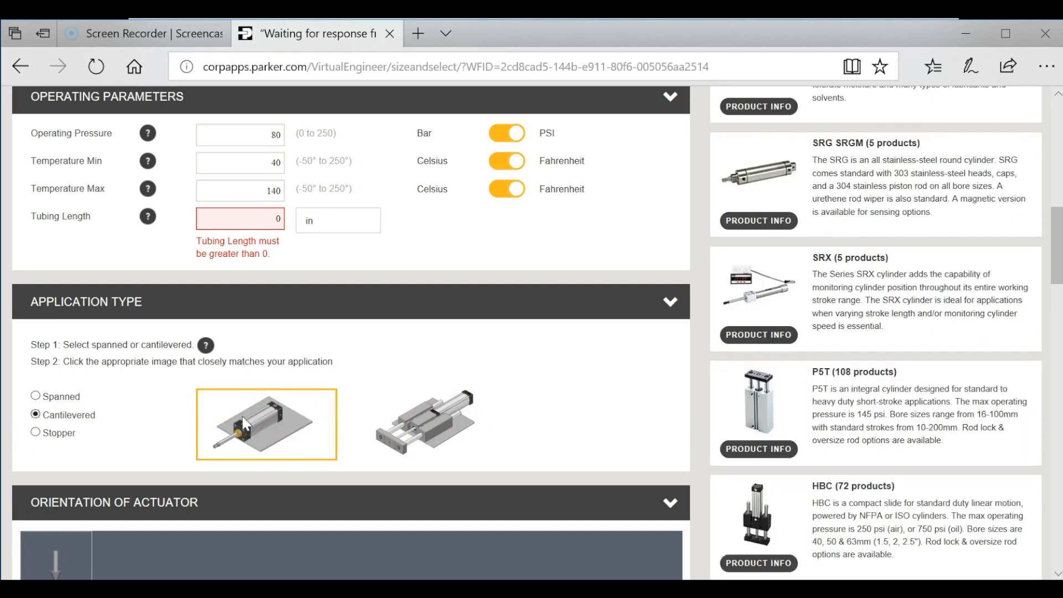
left_click(295, 437)
- Set the actuator orientation's Pitch to 90° so that the cylinder rod points straight down
scroll(295, 441, "down", 2)
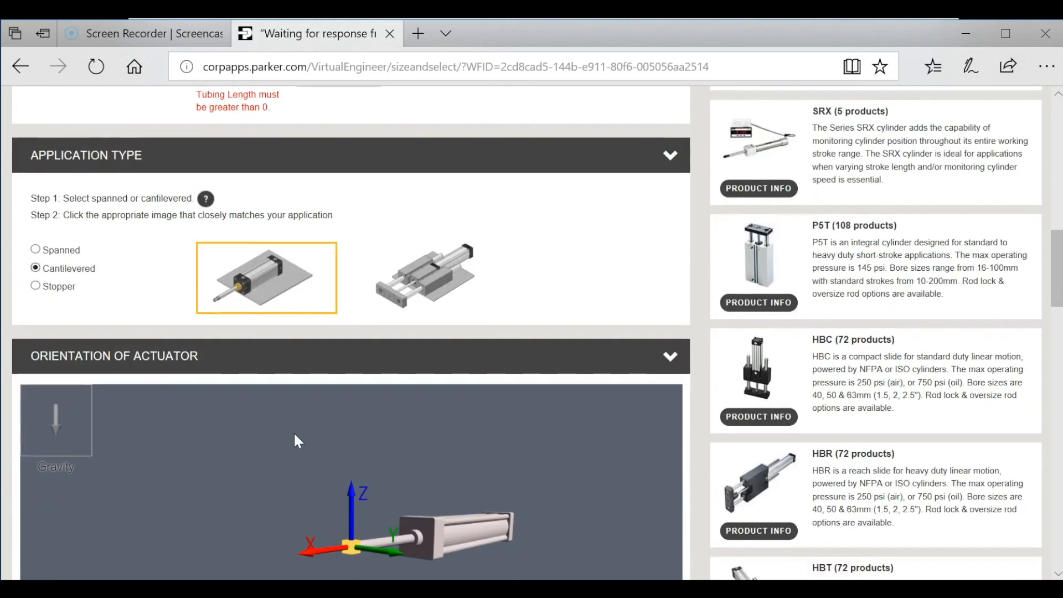
scroll(295, 437, "down", 4)
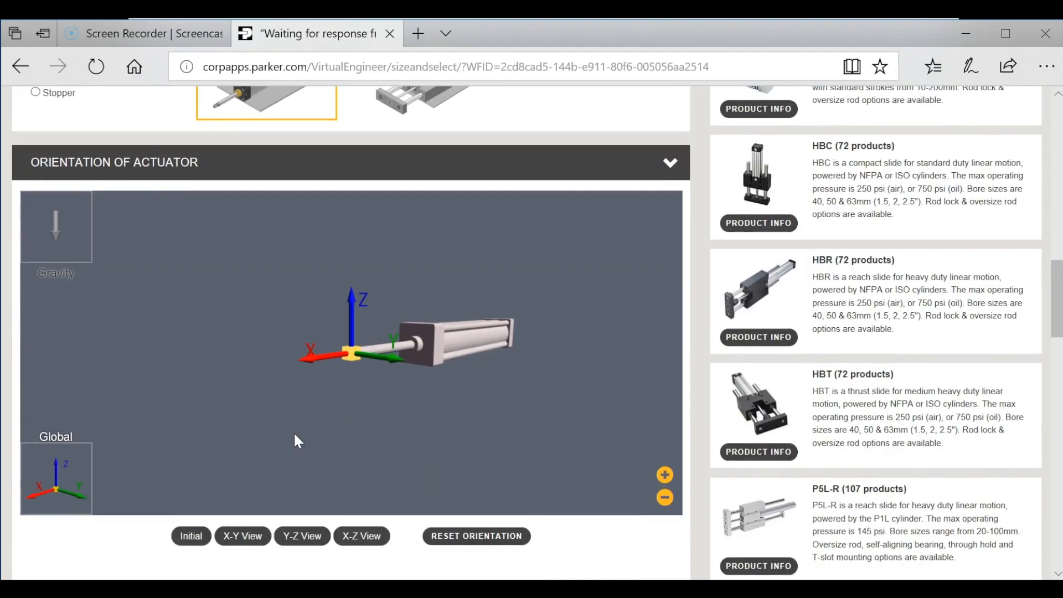
scroll(297, 441, "down", 1)
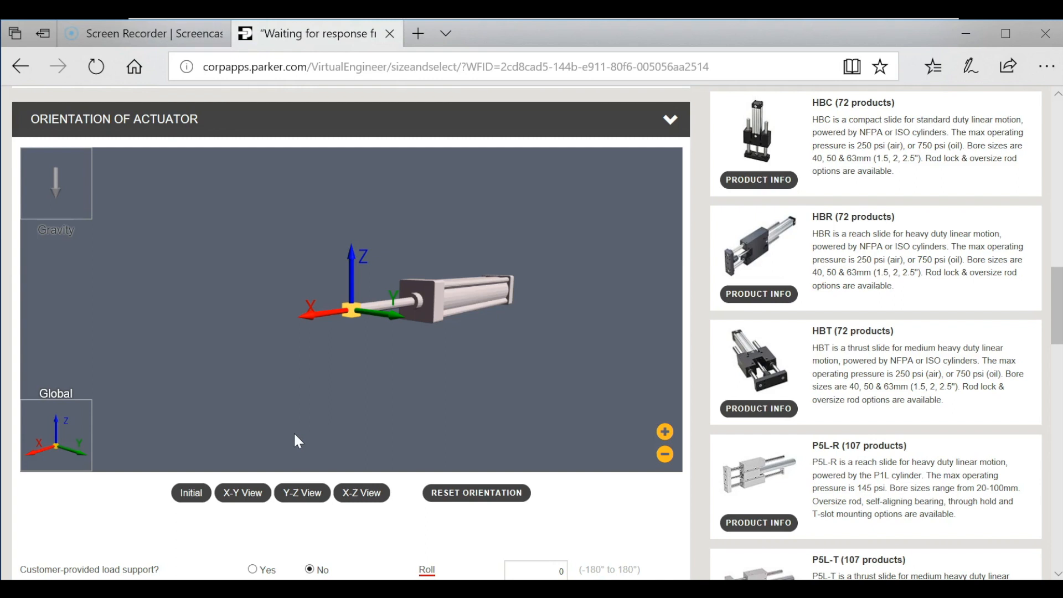
left_click(384, 570)
scroll(404, 527, "down", 3)
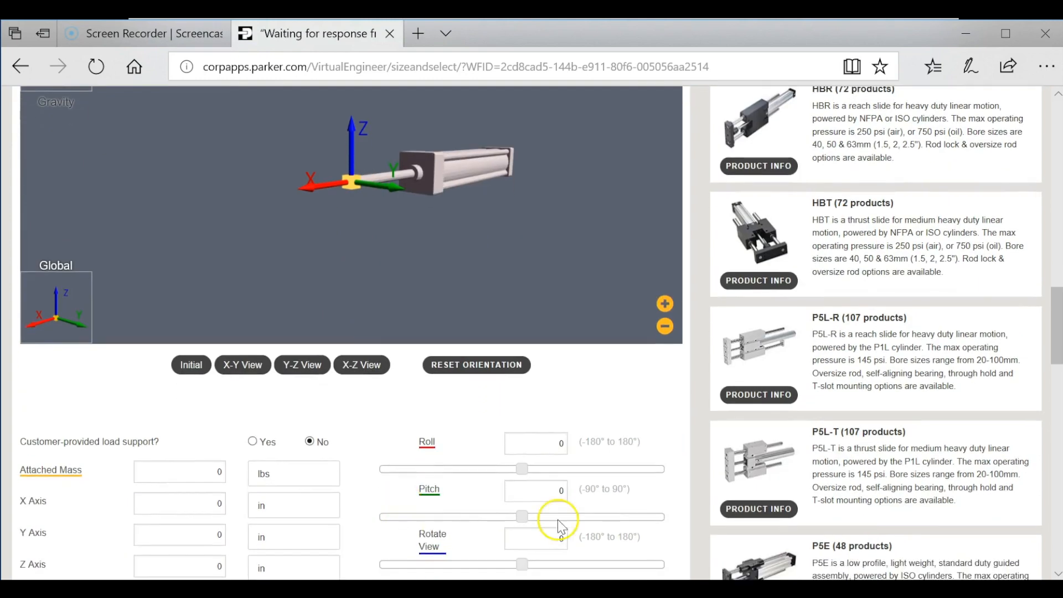
left_click_drag(522, 524, 672, 510)
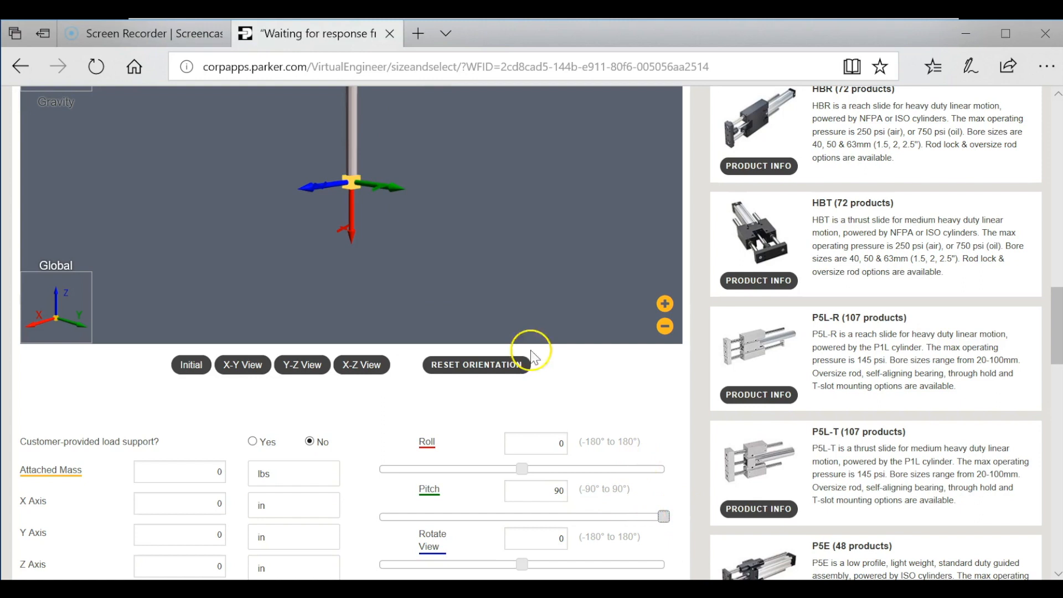
scroll(493, 304, "up", 1)
scroll(490, 296, "up", 3)
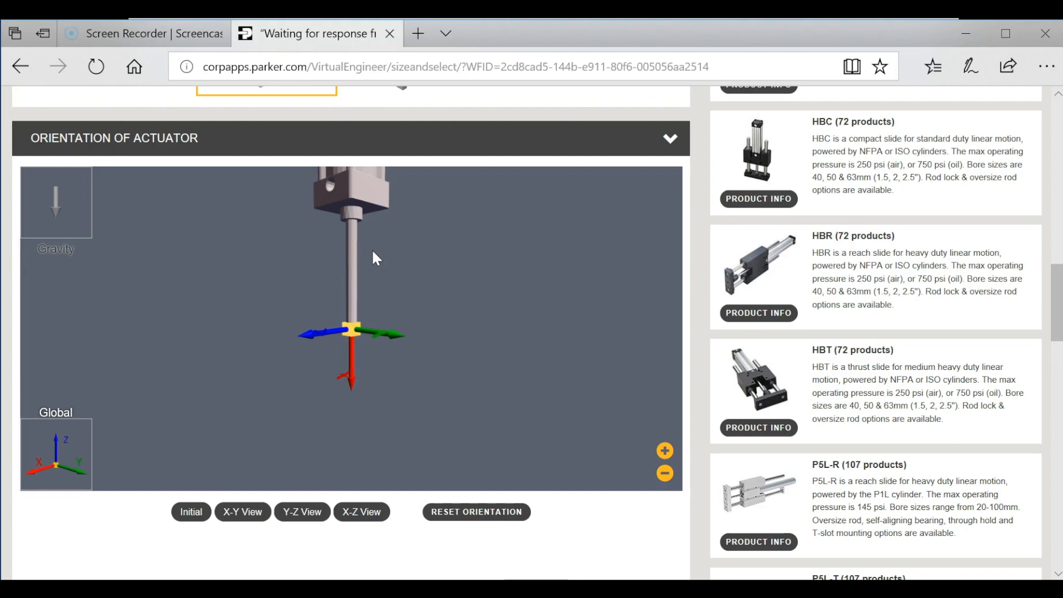
scroll(358, 411, "down", 1)
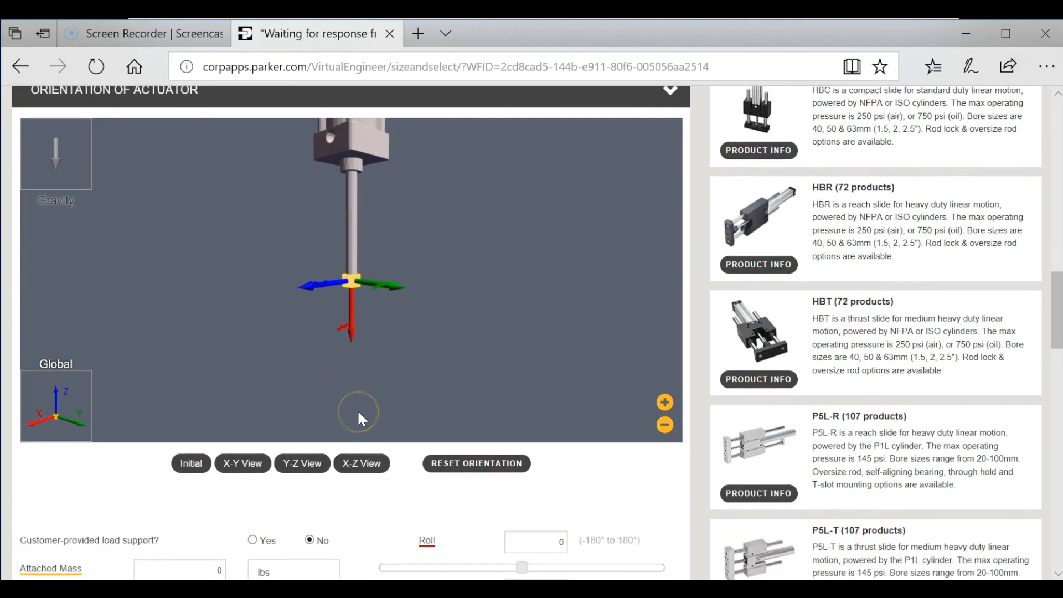
scroll(357, 410, "down", 2)
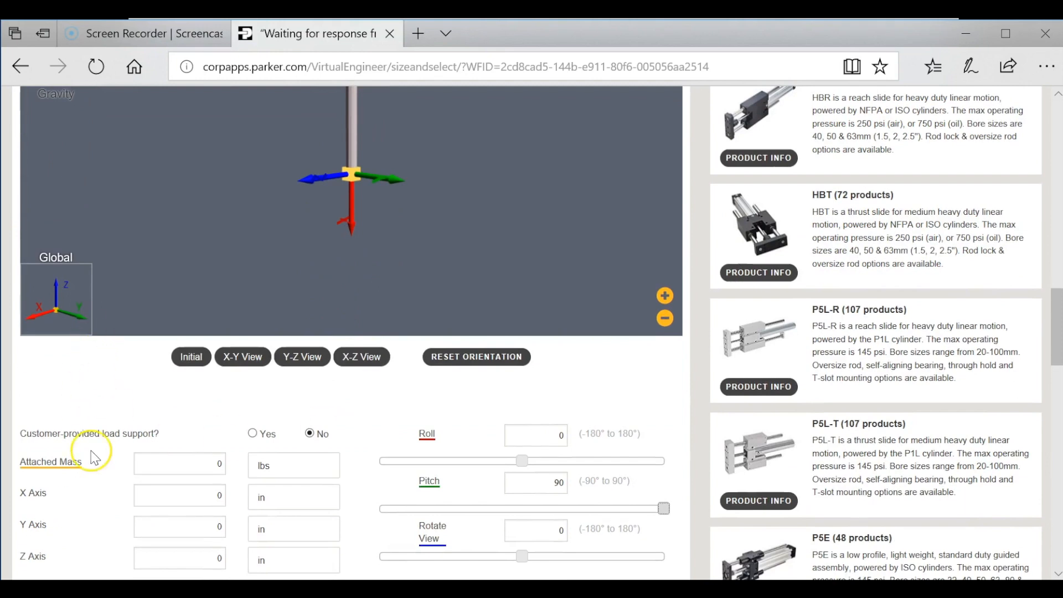
scroll(44, 531, "down", 1)
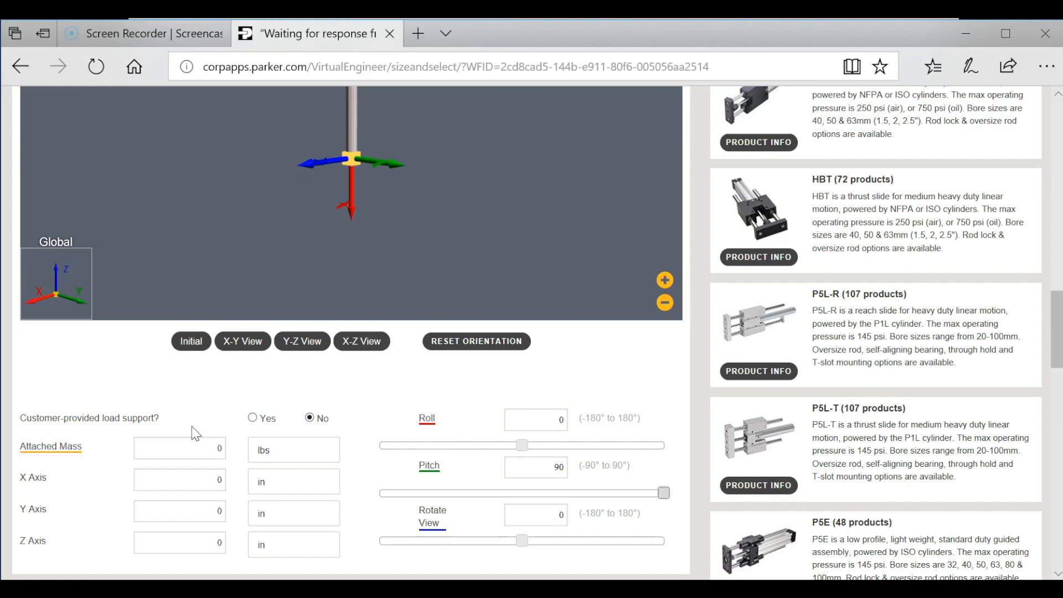
- Set the attached mass to 10 lbs
double_click(210, 455)
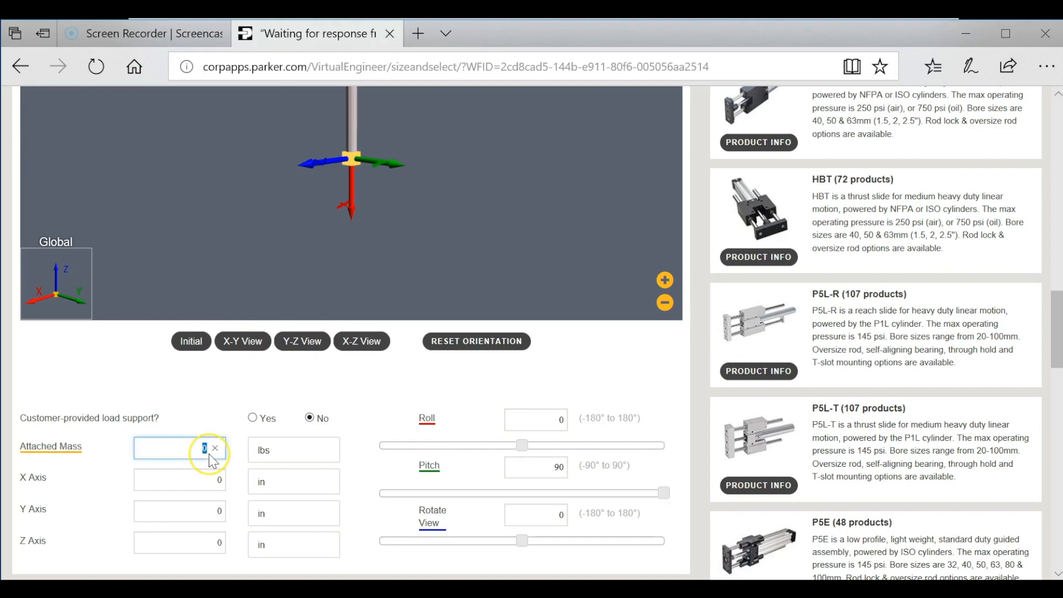
type("10")
left_click(185, 497)
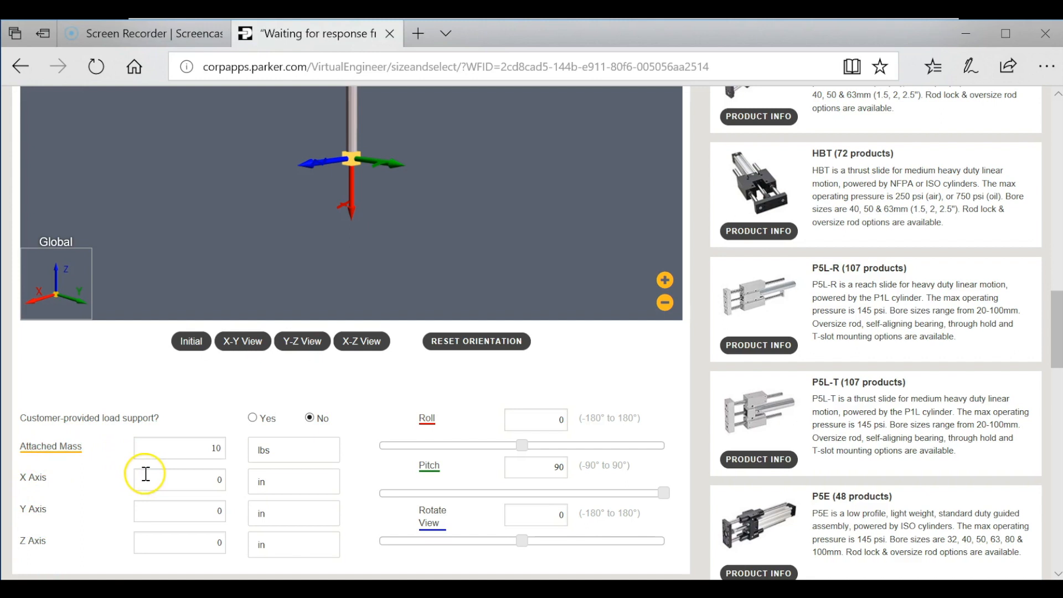
- Offset the attached mass from the rod end by 5 in along the Y axis and 3 in along the Z axis
scroll(202, 489, "up", 2)
scroll(203, 489, "up", 2)
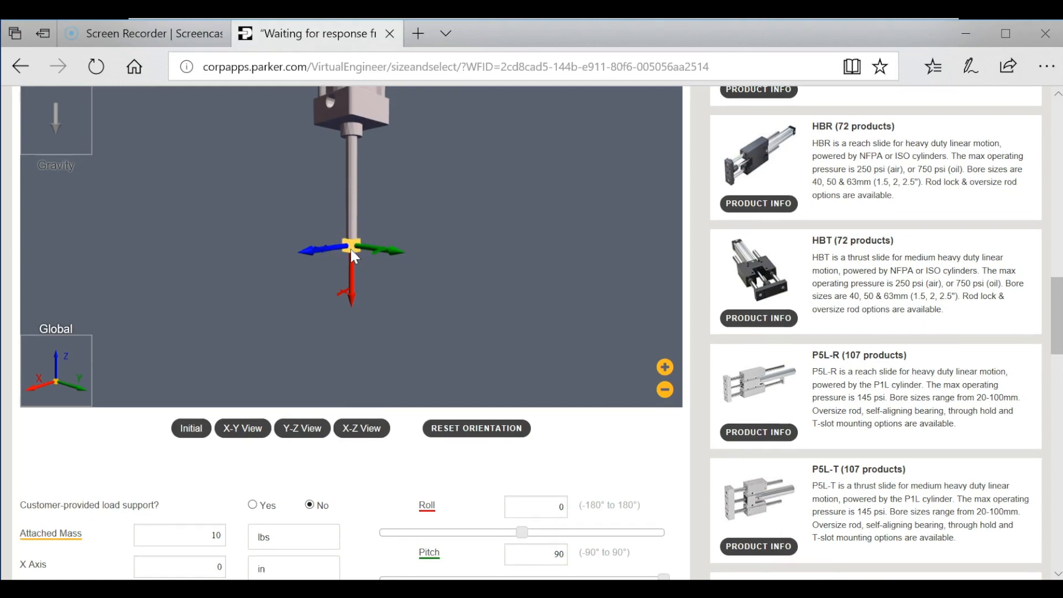
scroll(352, 254, "down", 1)
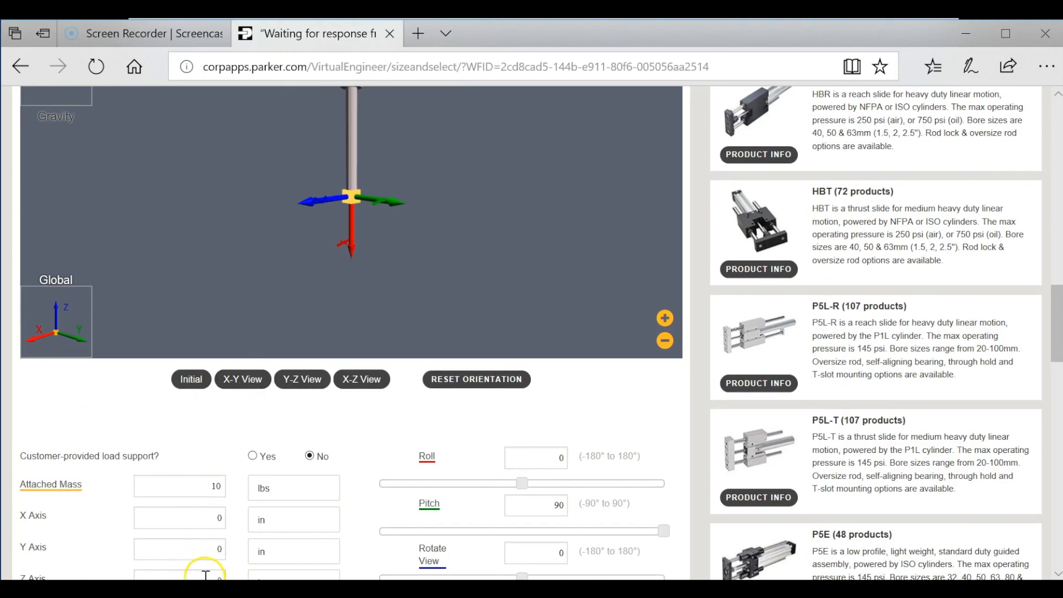
scroll(155, 538, "down", 1)
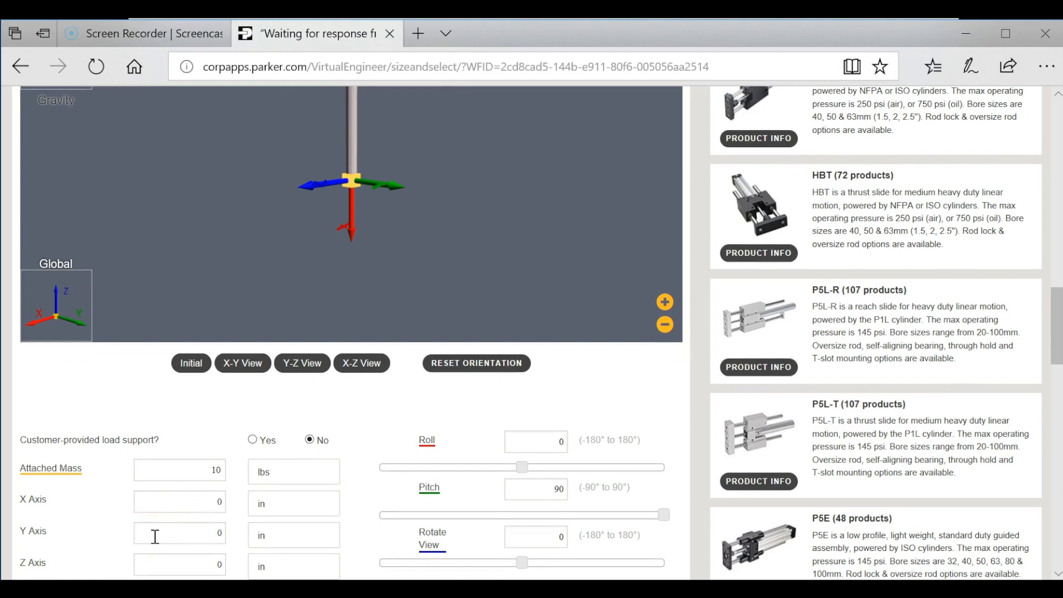
left_click(157, 540)
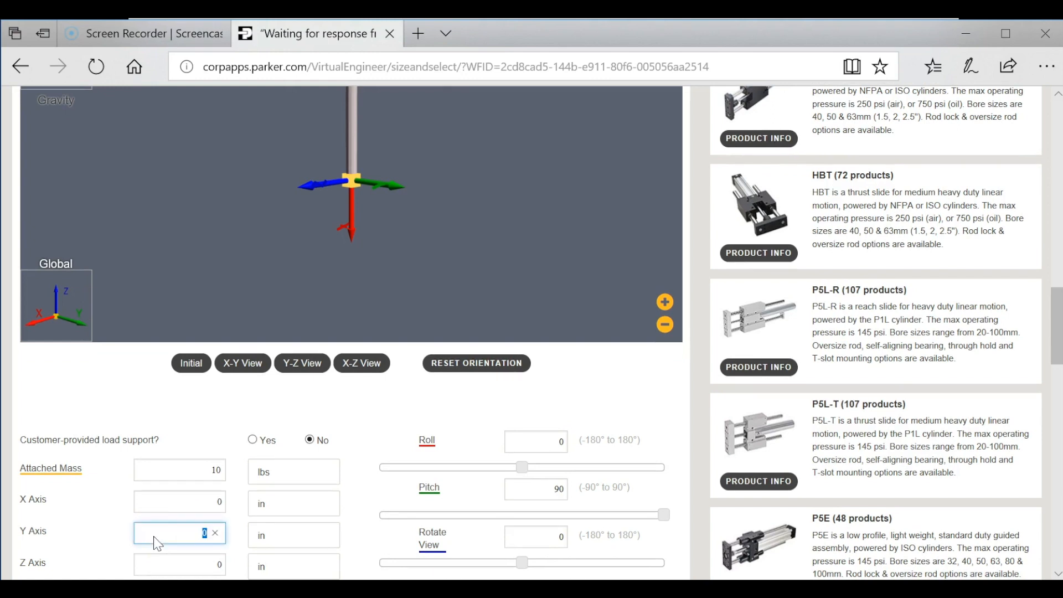
type("5")
left_click(149, 440)
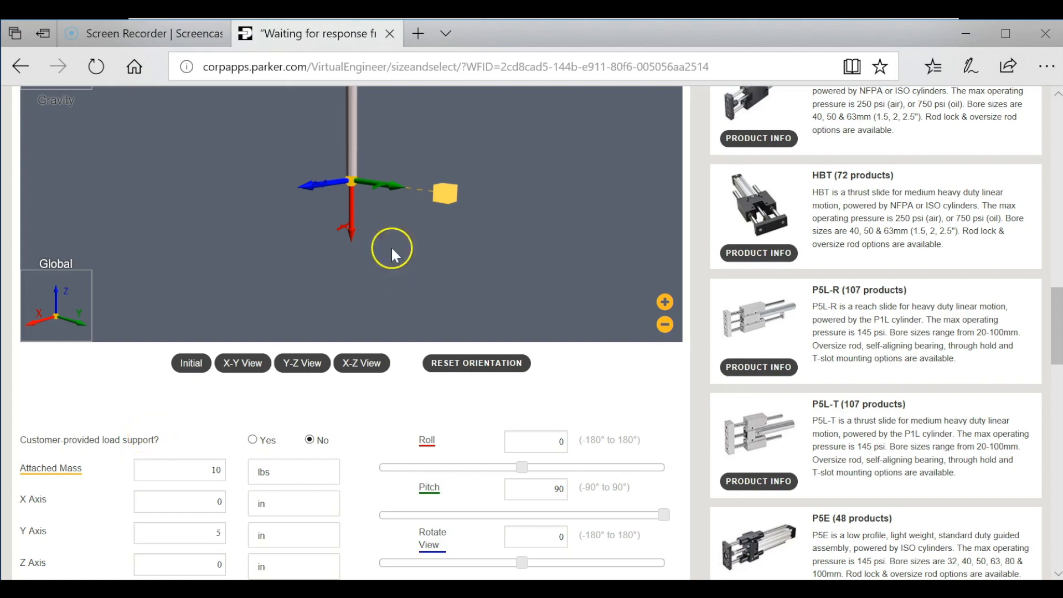
left_click(209, 567)
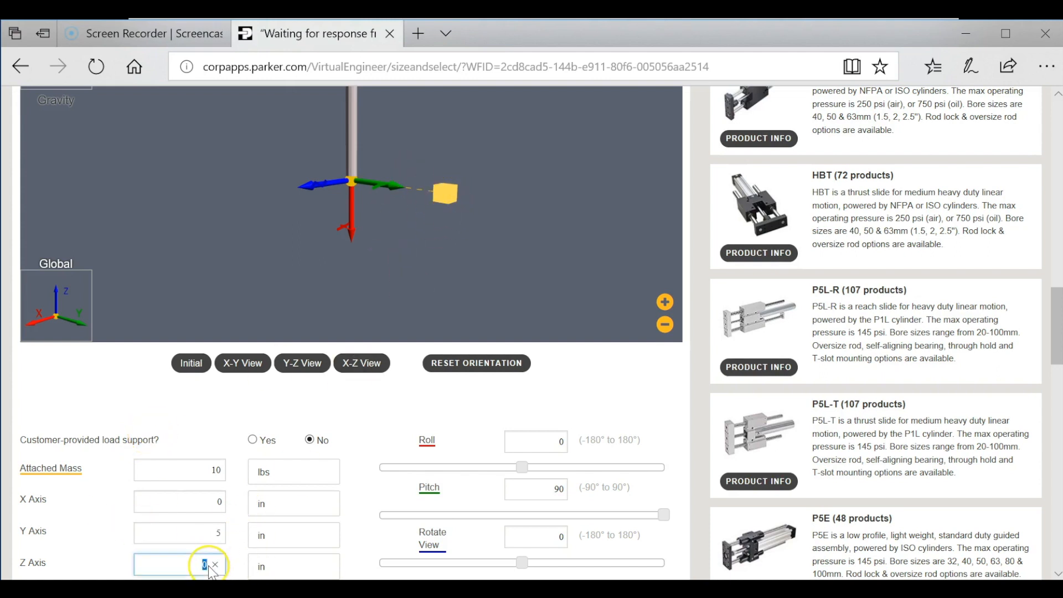
type("3")
left_click(196, 425)
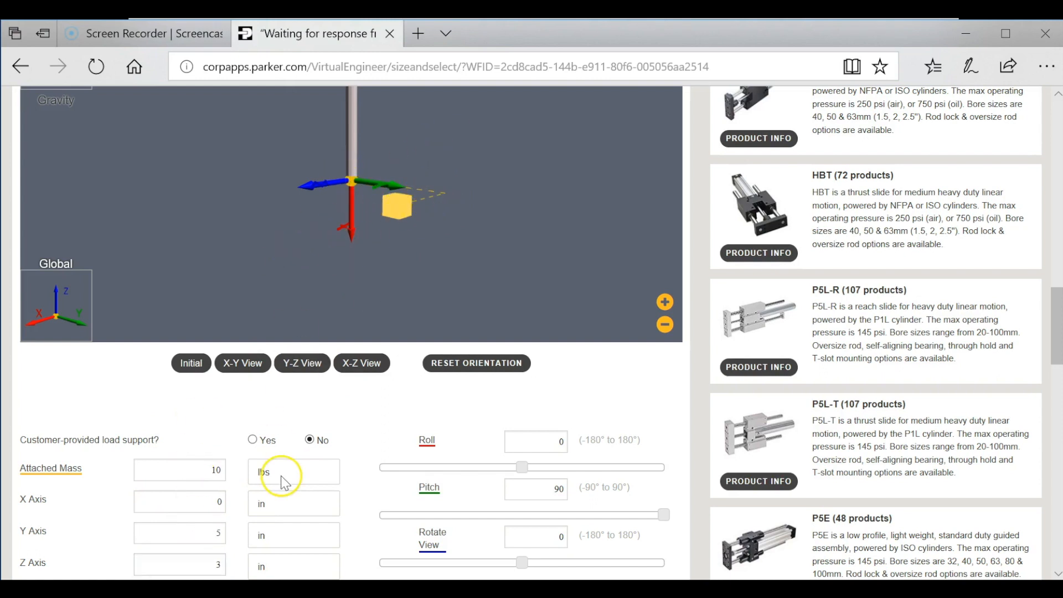
scroll(462, 497, "down", 2)
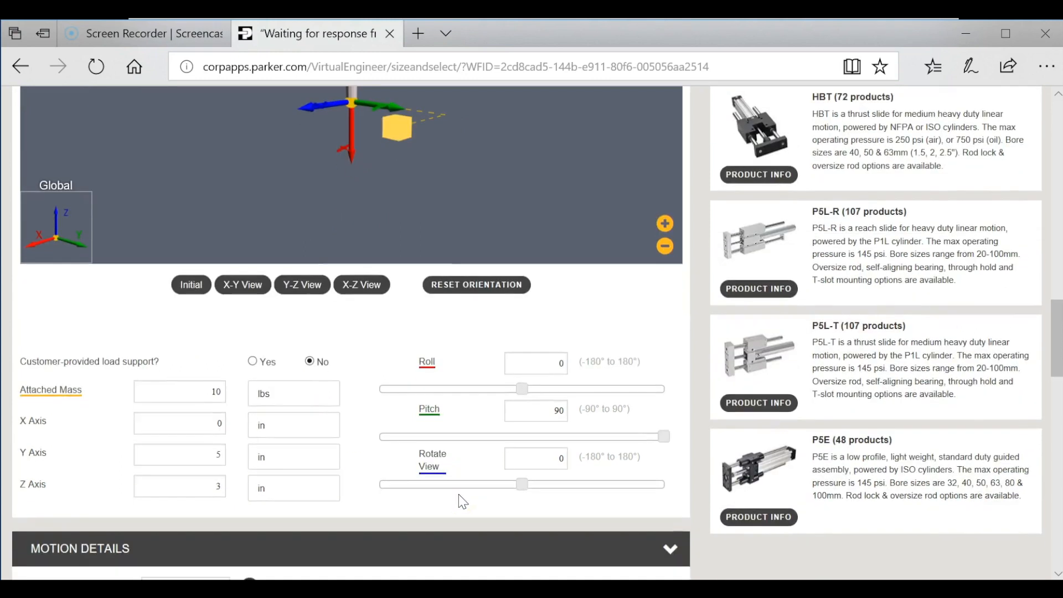
scroll(454, 465, "up", 3)
scroll(450, 427, "up", 3)
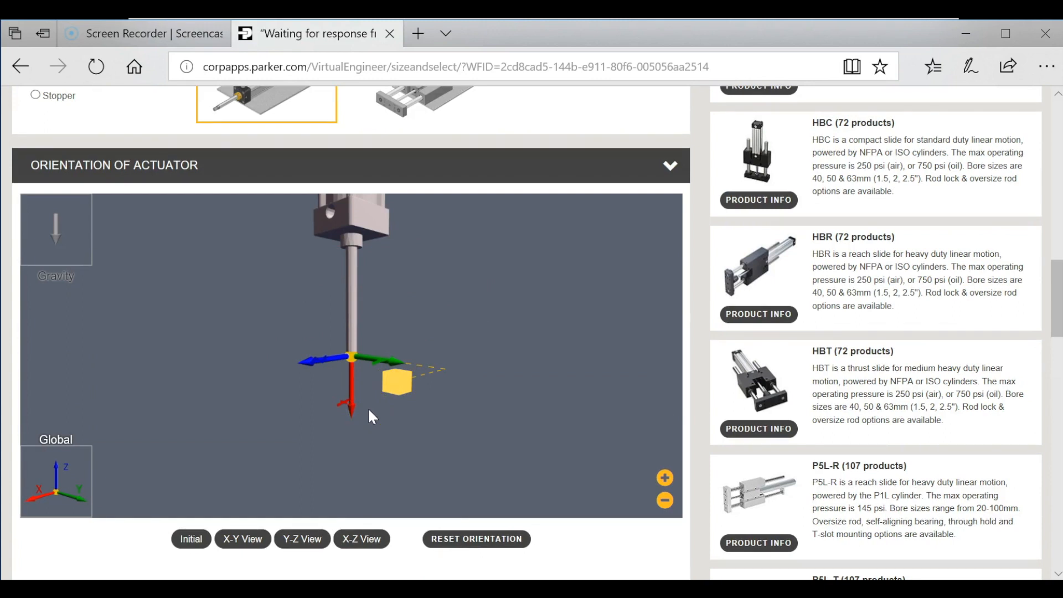
- Set the stroke length to 10 in in the motion details
scroll(369, 416, "down", 8)
scroll(372, 416, "down", 4)
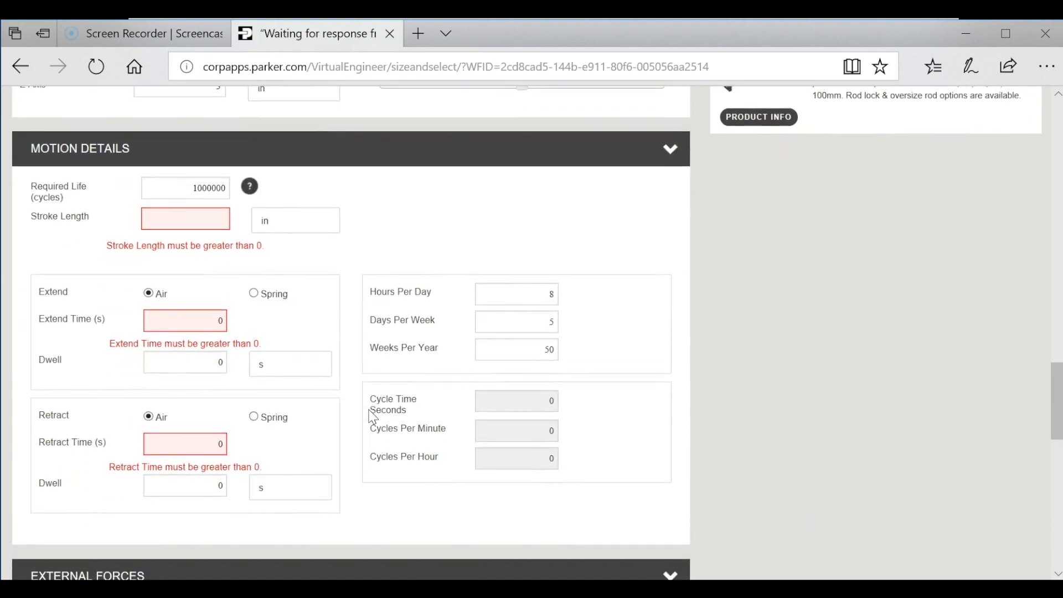
double_click(205, 191)
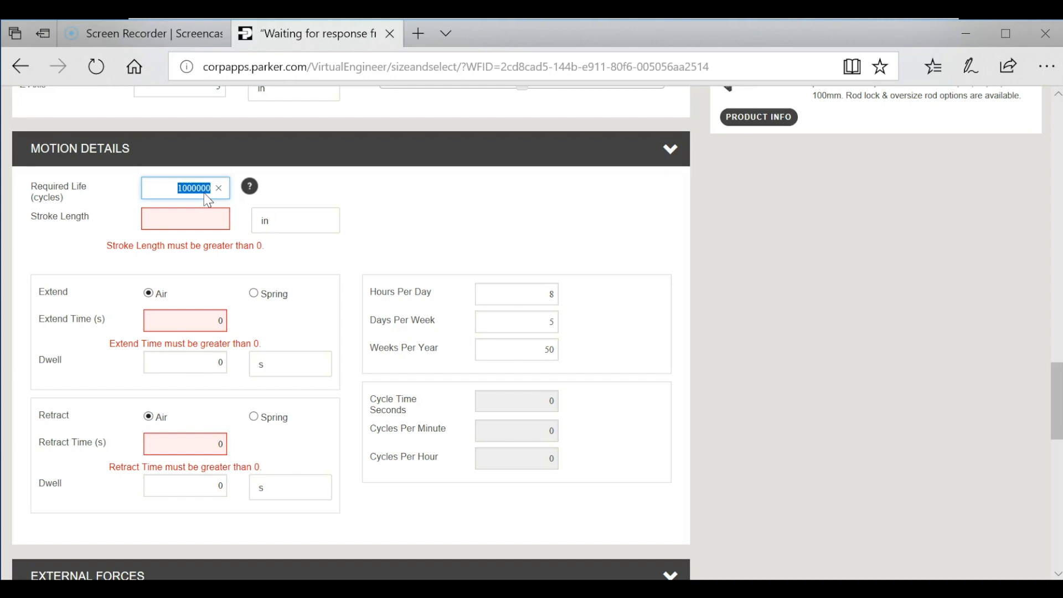
left_click(292, 192)
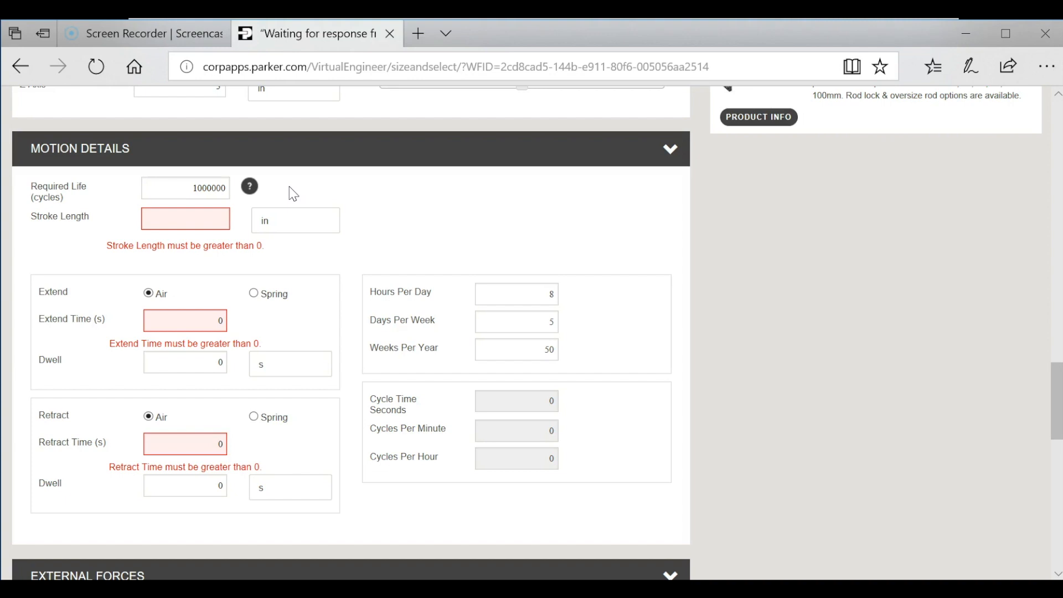
left_click(218, 187)
left_click(201, 221)
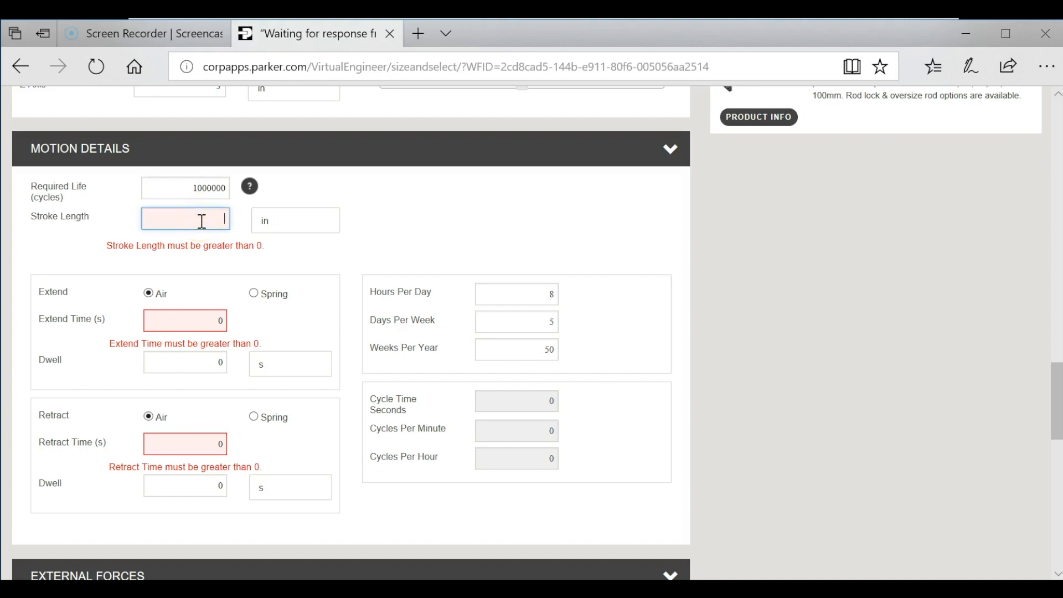
type("10")
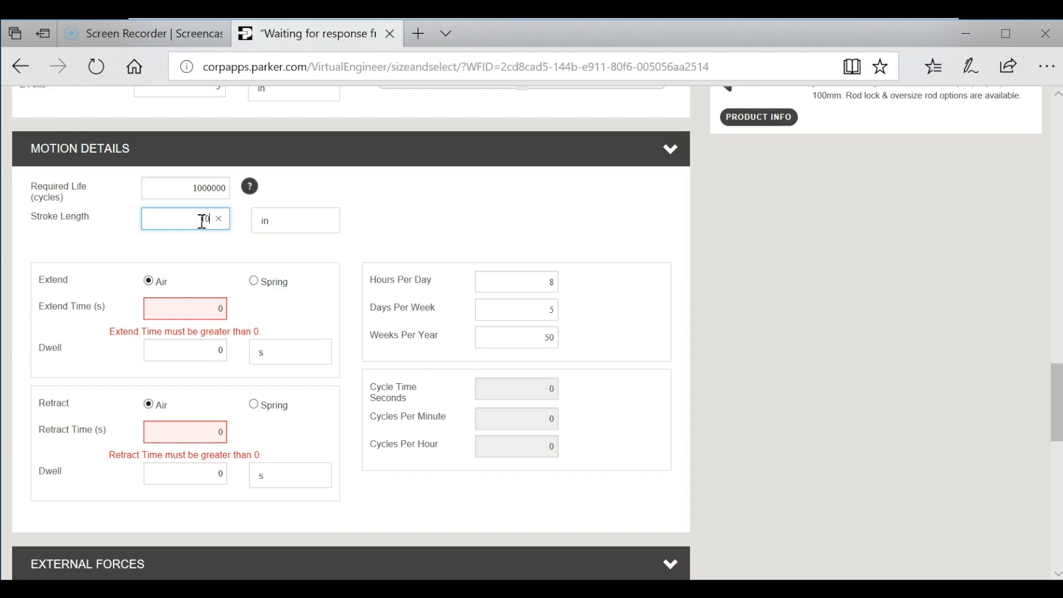
- Set the air-driven extend time to 0.5 s and the extend dwell to 1 s
scroll(201, 221, "down", 1)
left_click(152, 260)
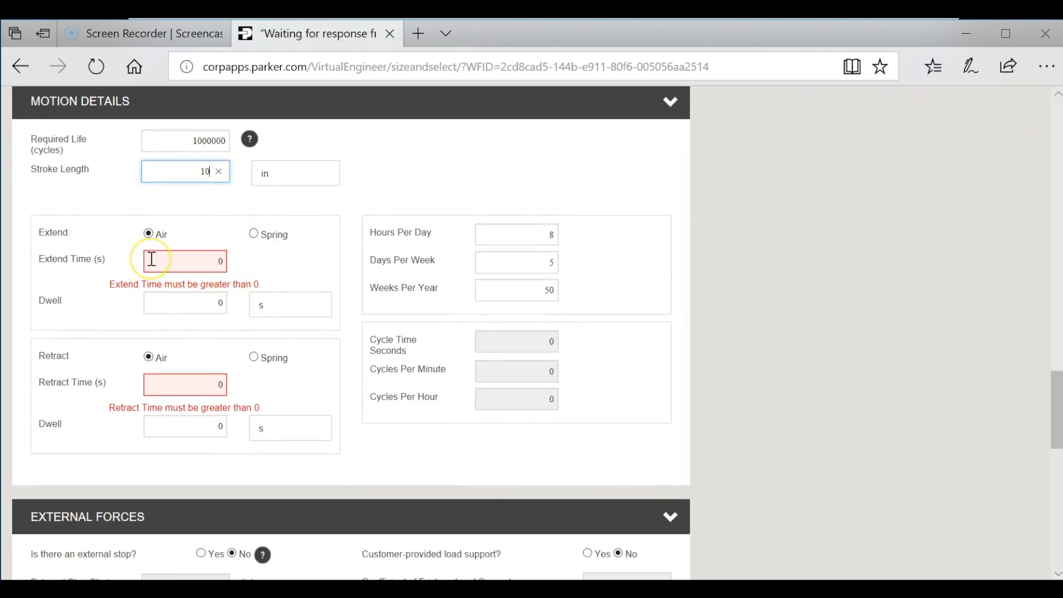
left_click(84, 362)
left_click(160, 267)
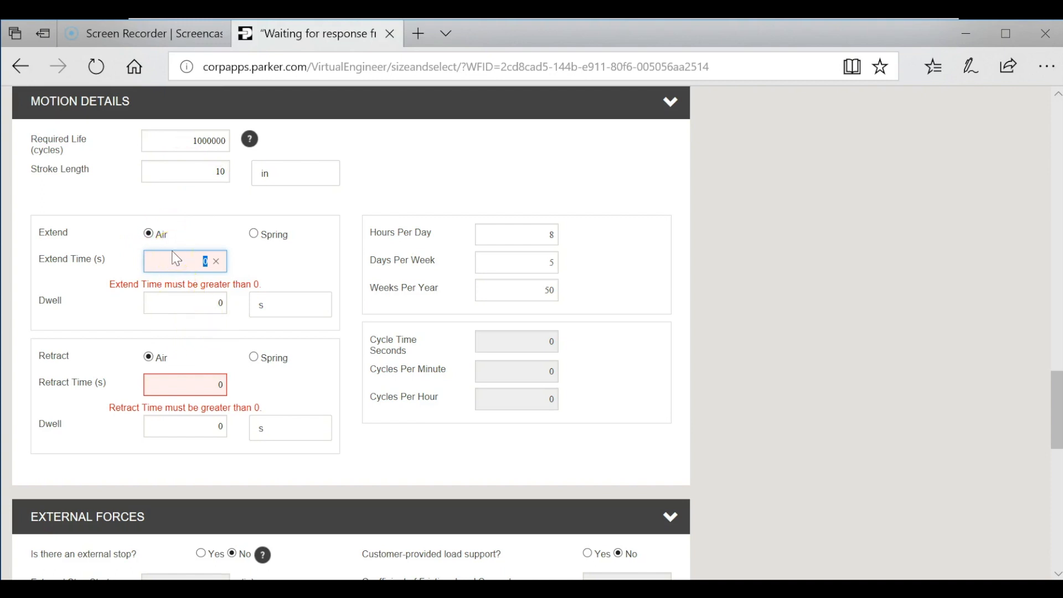
type("0.5")
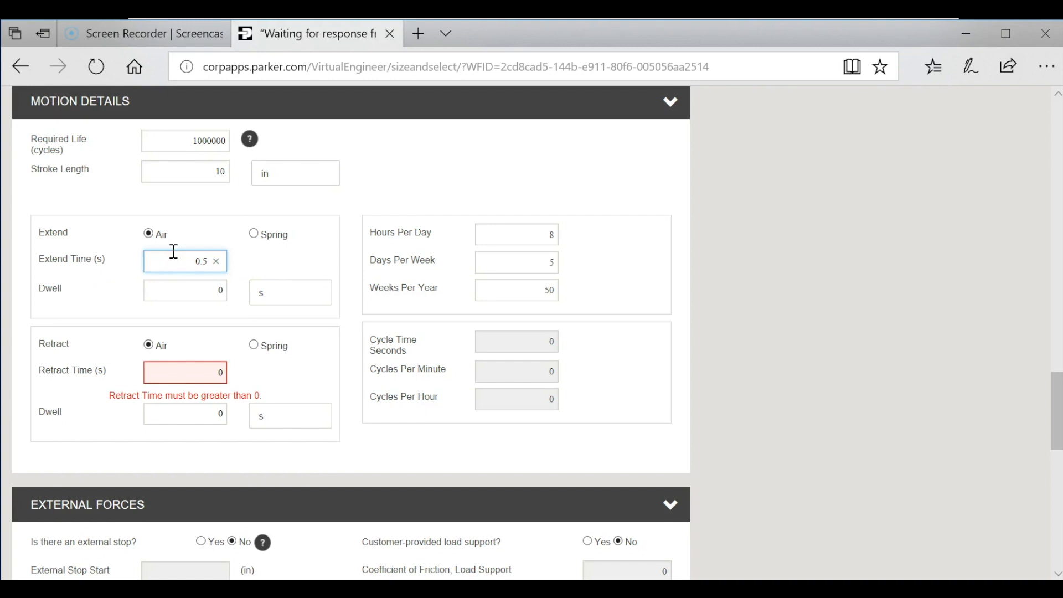
left_click(187, 287)
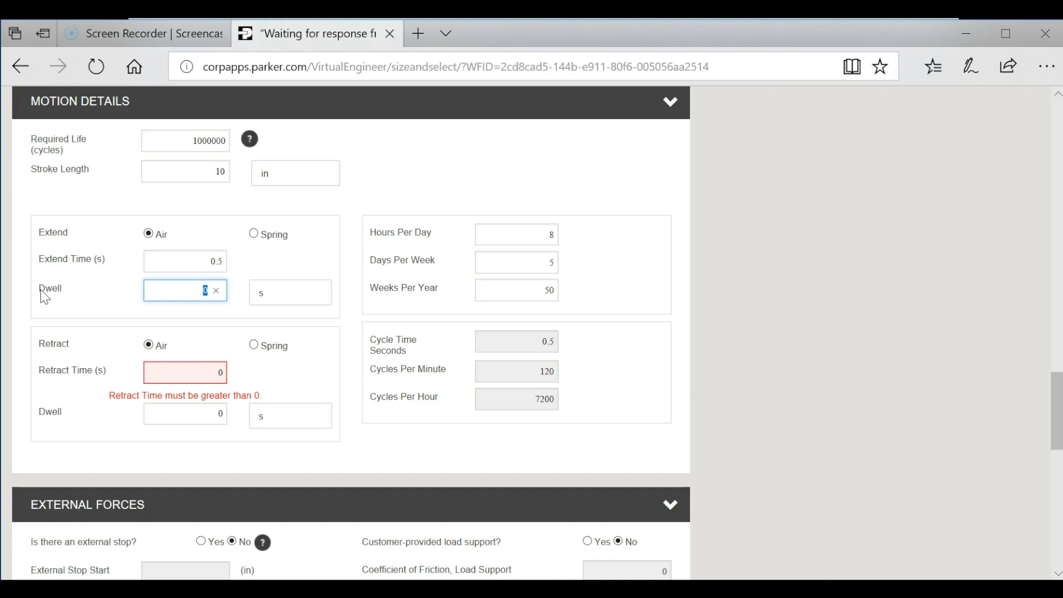
type("1")
- Set the air-driven retract time to 1 s and the retract dwell to 1 s
left_click(175, 375)
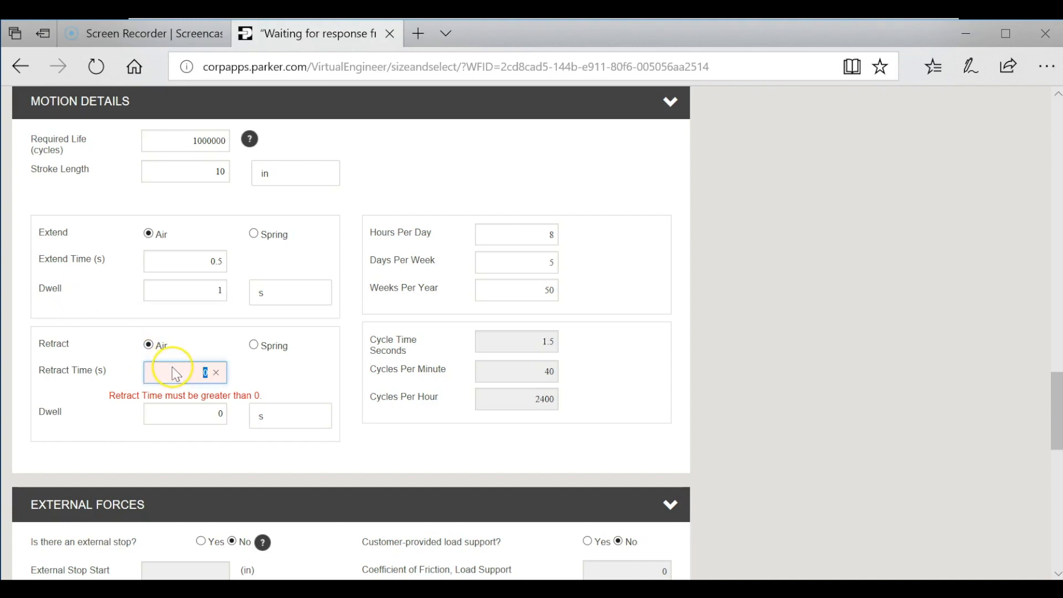
type("1")
left_click(188, 401)
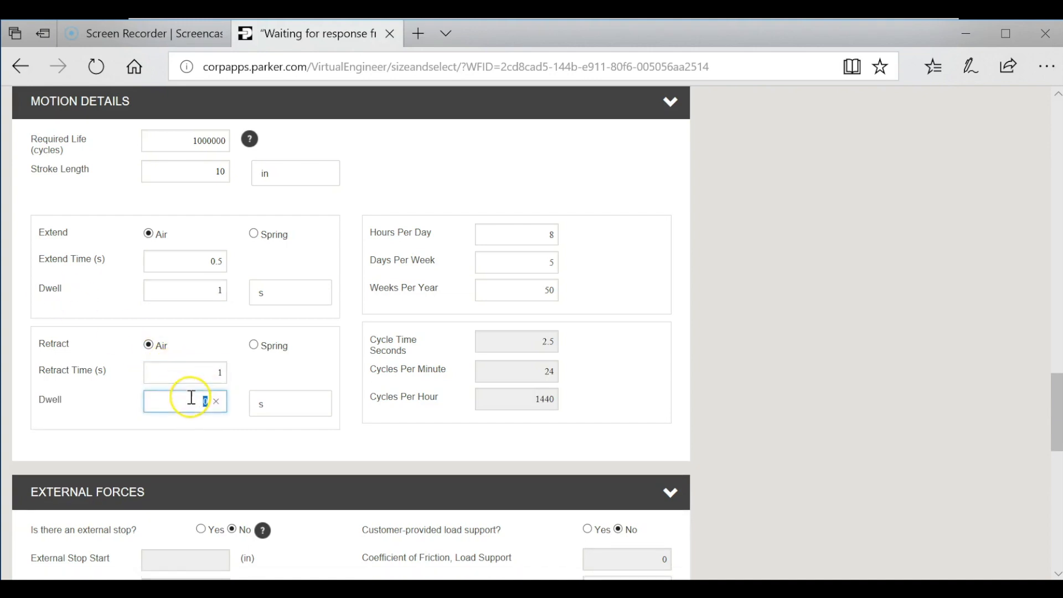
type("1")
left_click(293, 341)
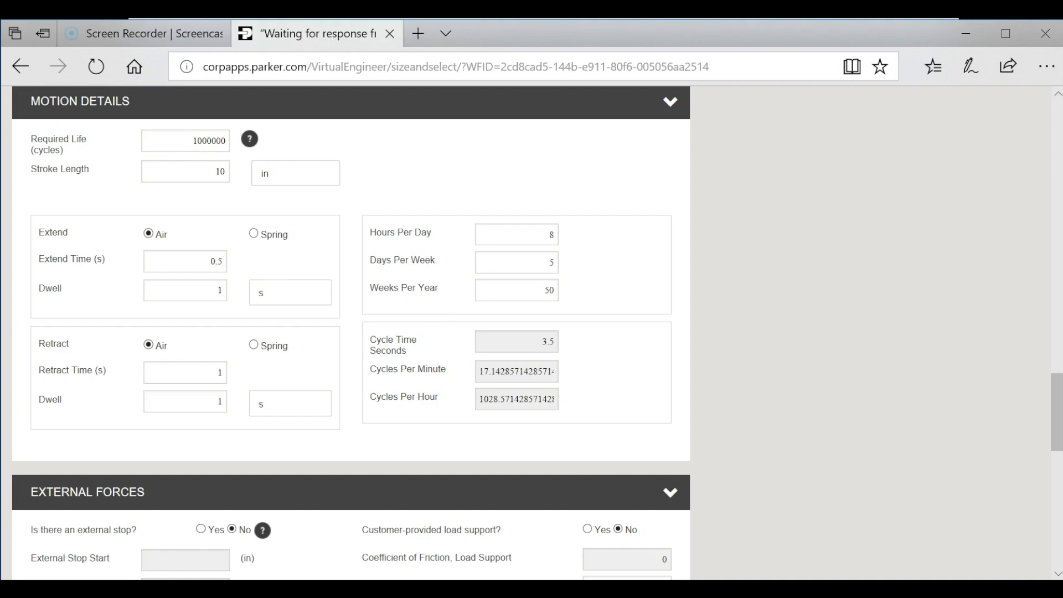
- Try enabling an external stop for the external forces, and set it back to No
scroll(784, 303, "down", 7)
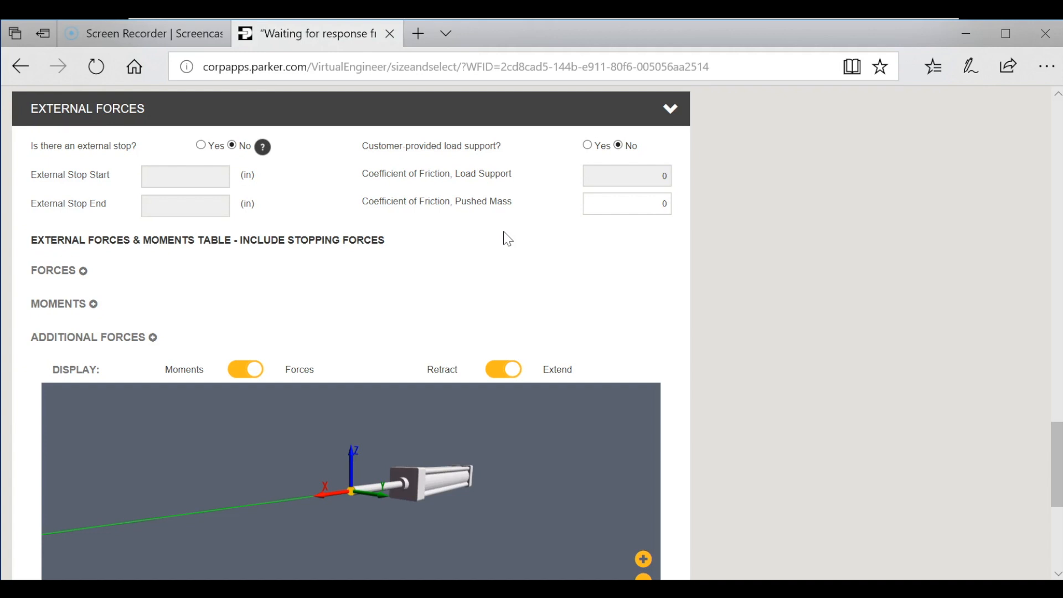
left_click(371, 142)
left_click(203, 145)
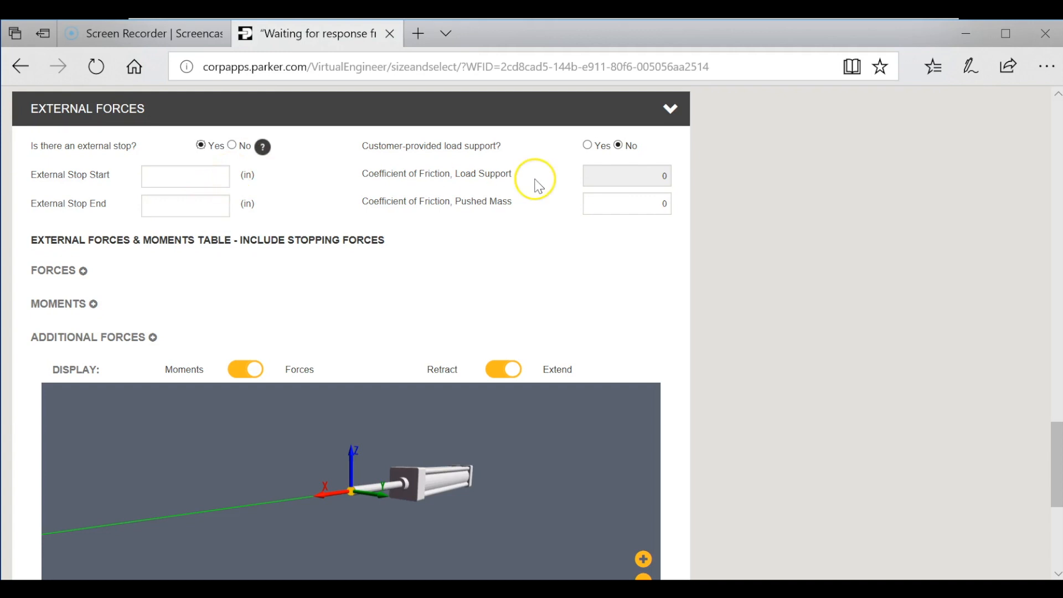
left_click(231, 145)
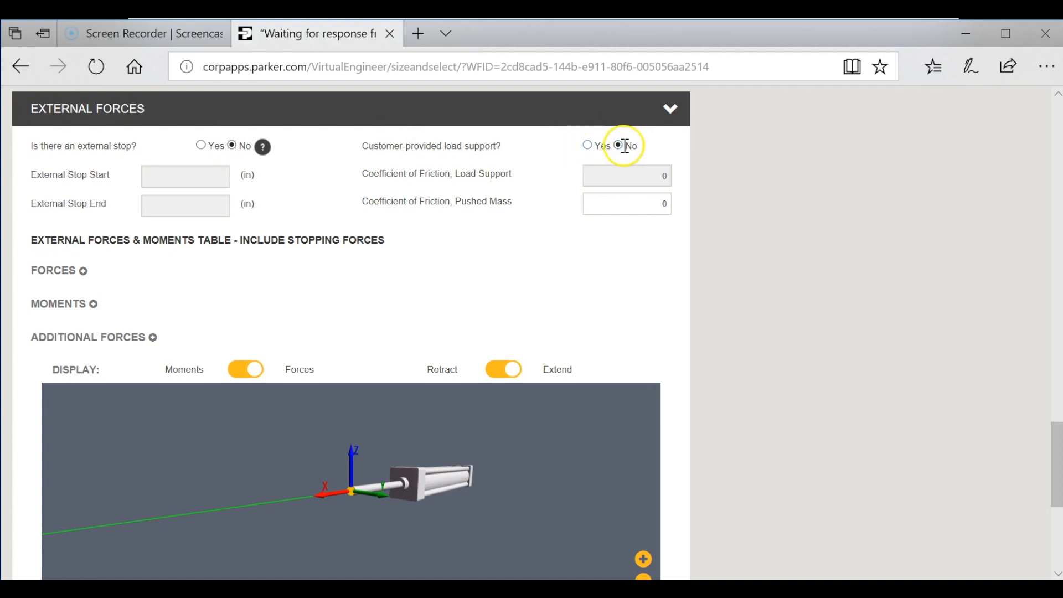
- Try customer-provided load support, check the friction coefficient choices for load support and pushed mass, and set the support back to No
left_click(588, 145)
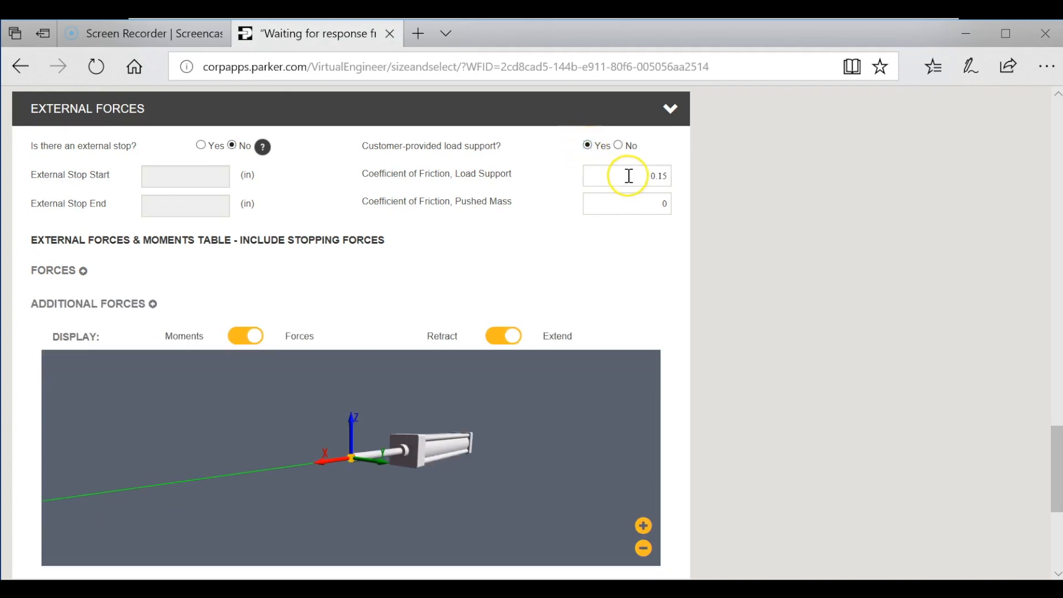
left_click(628, 178)
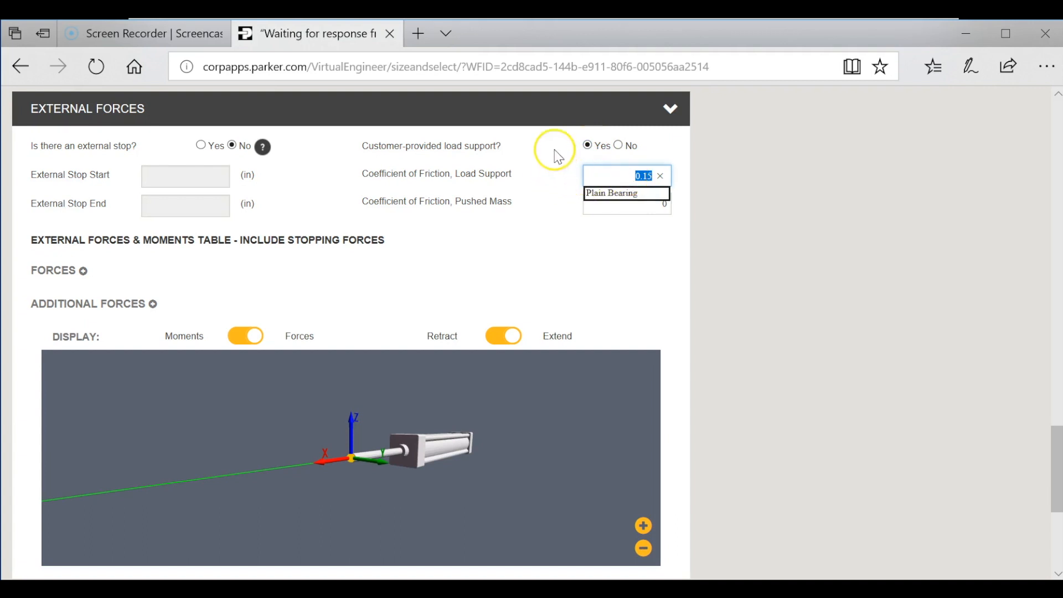
left_click(557, 166)
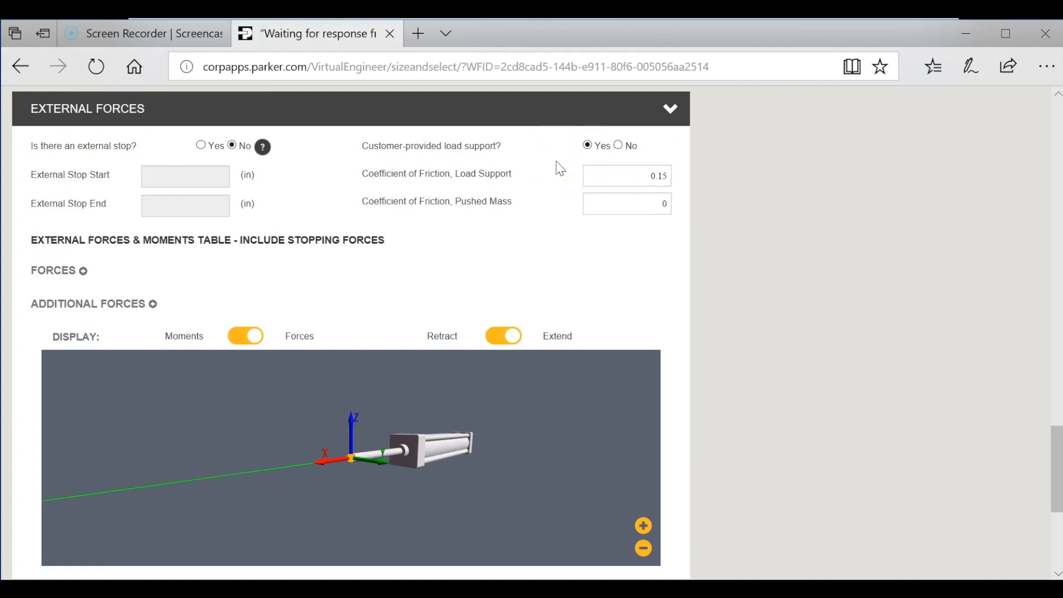
left_click(611, 197)
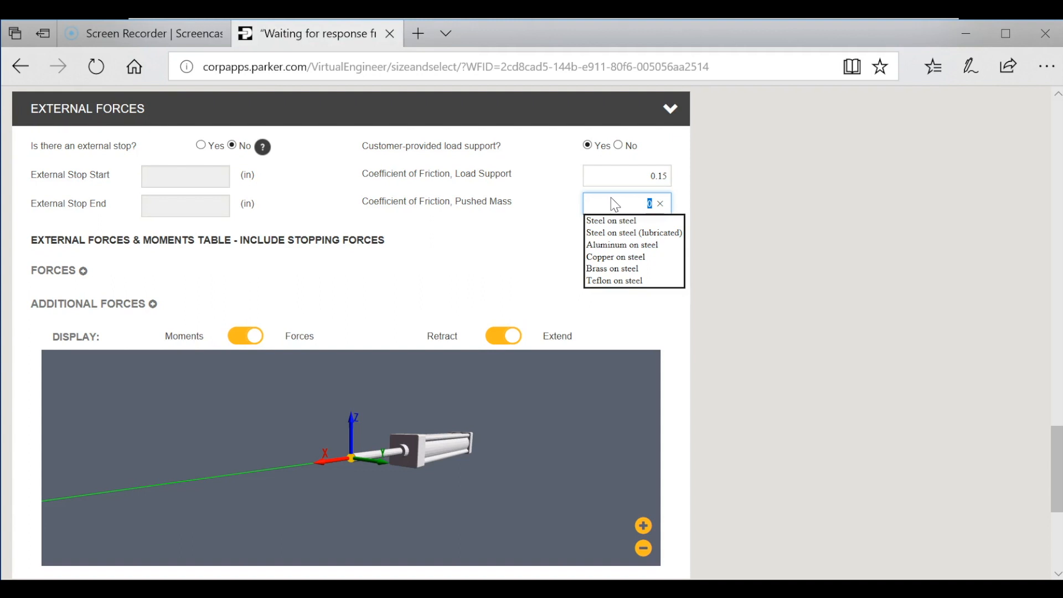
left_click(613, 220)
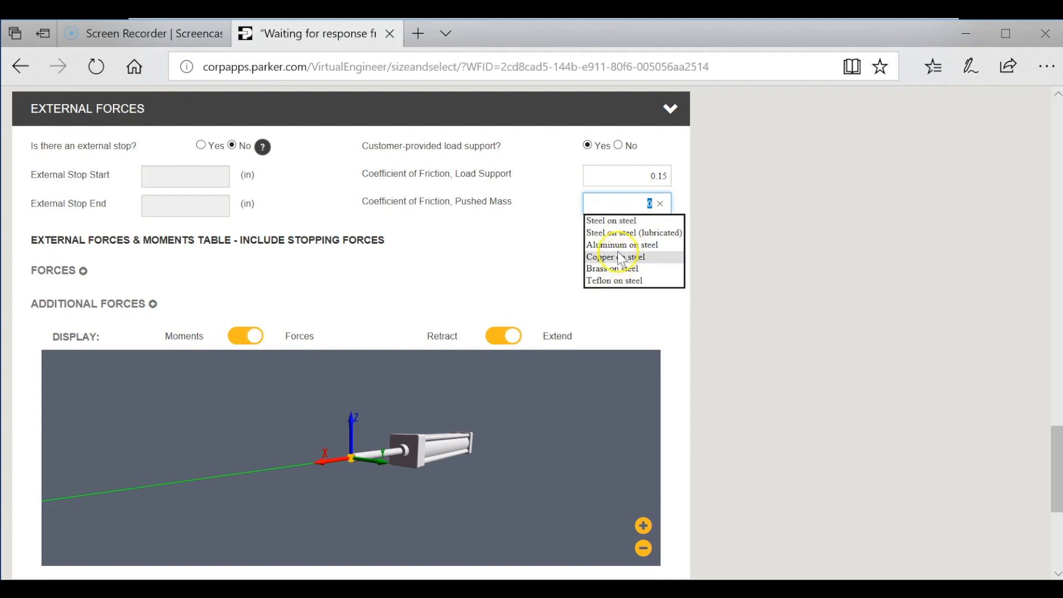
left_click(507, 257)
left_click(618, 145)
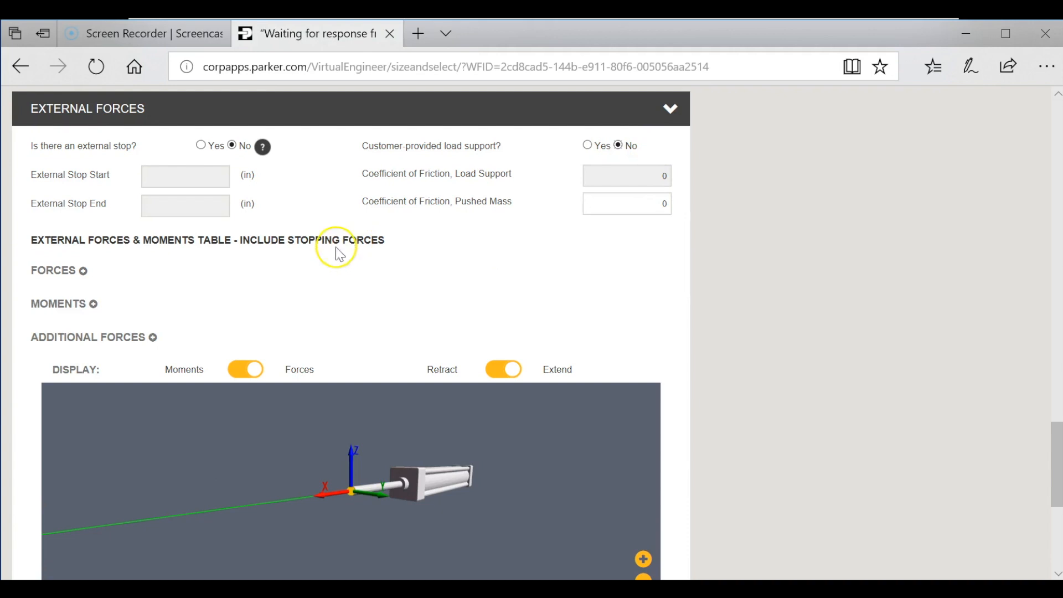
- Add an extend force acting from 5 to 10 in with an X component of 10 lbf
scroll(157, 268, "down", 1)
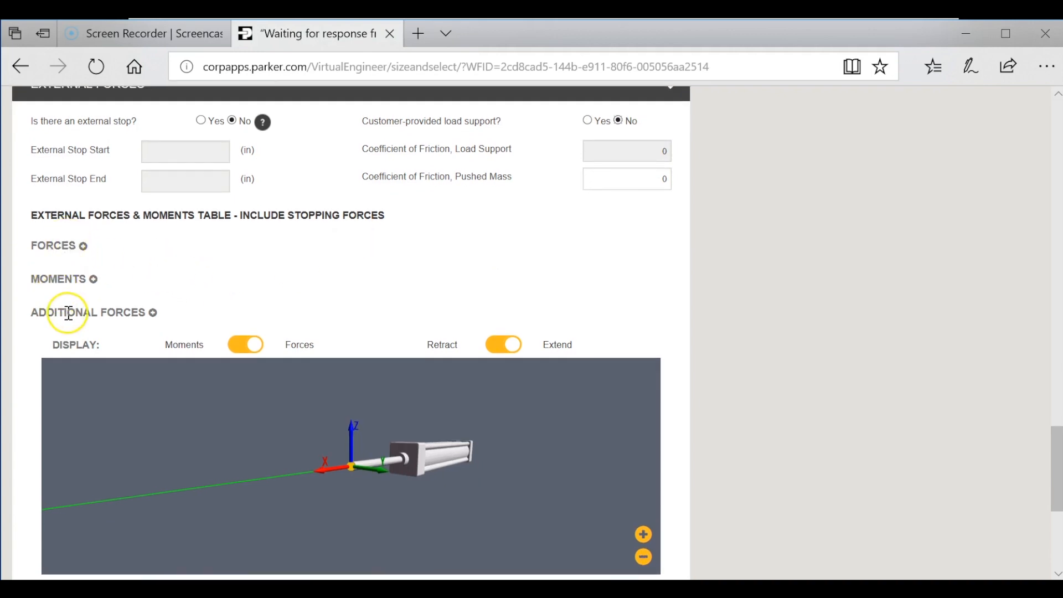
left_click(85, 247)
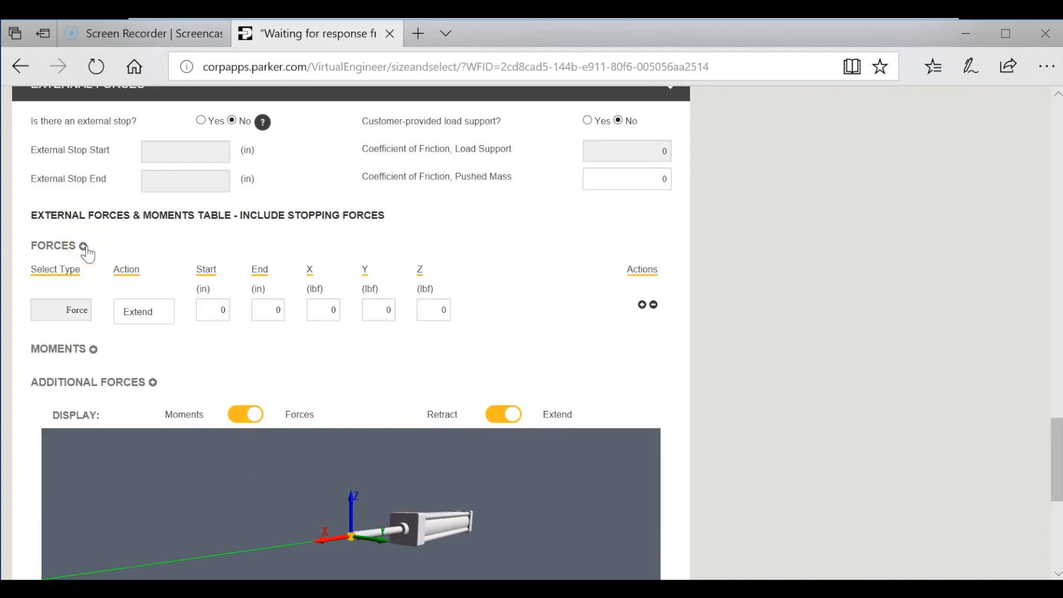
left_click(167, 313)
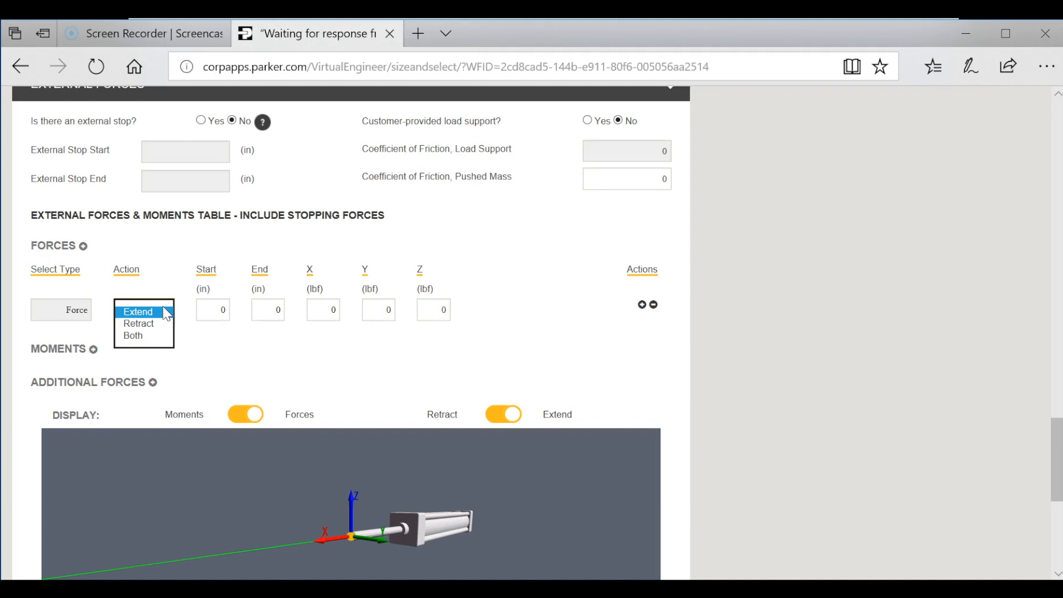
left_click(212, 318)
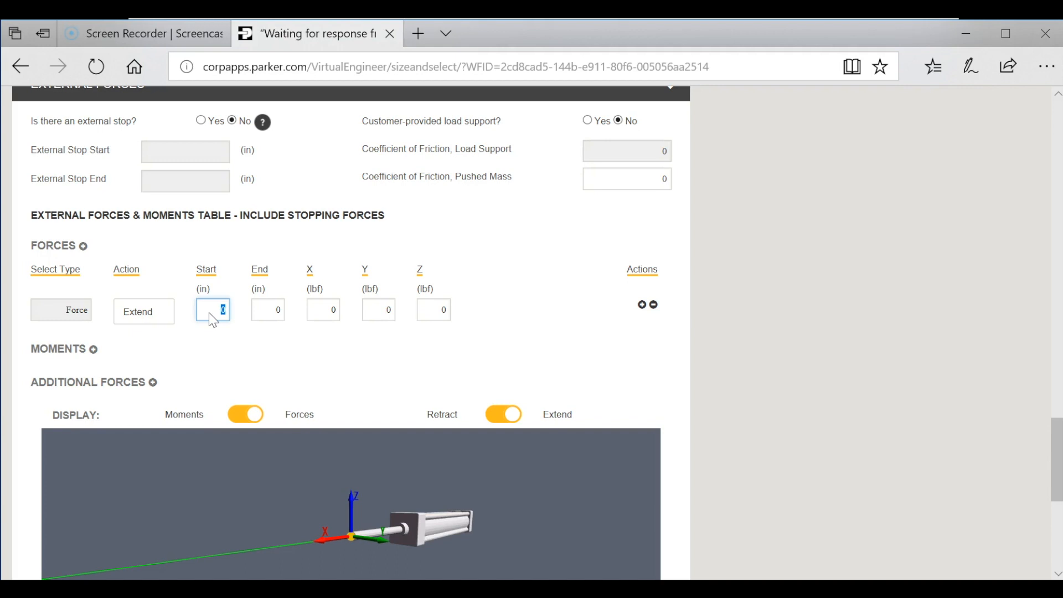
type("5")
type("10")
left_click(312, 318)
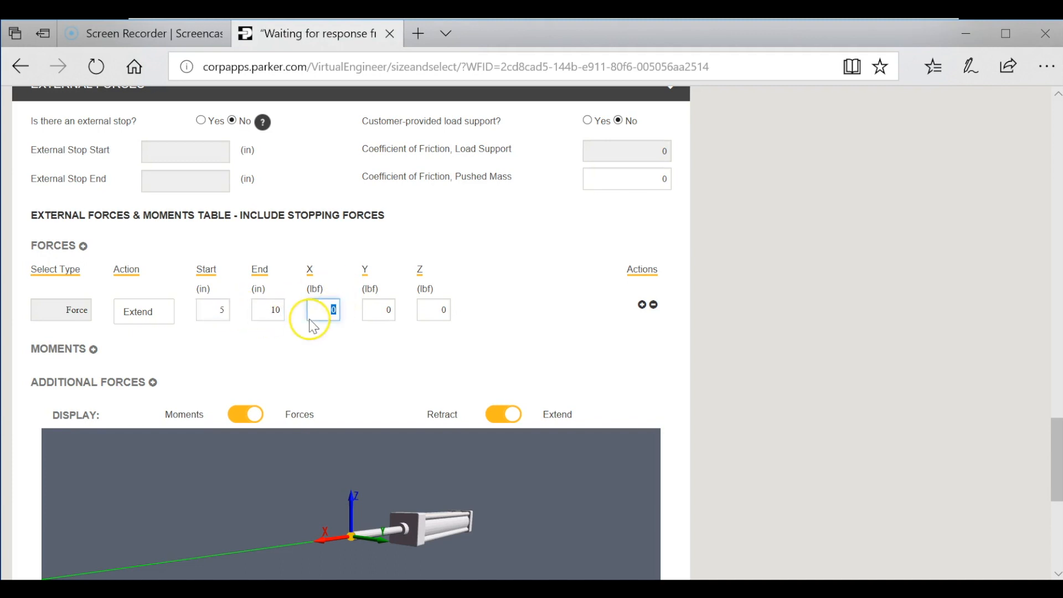
type("10")
left_click(308, 353)
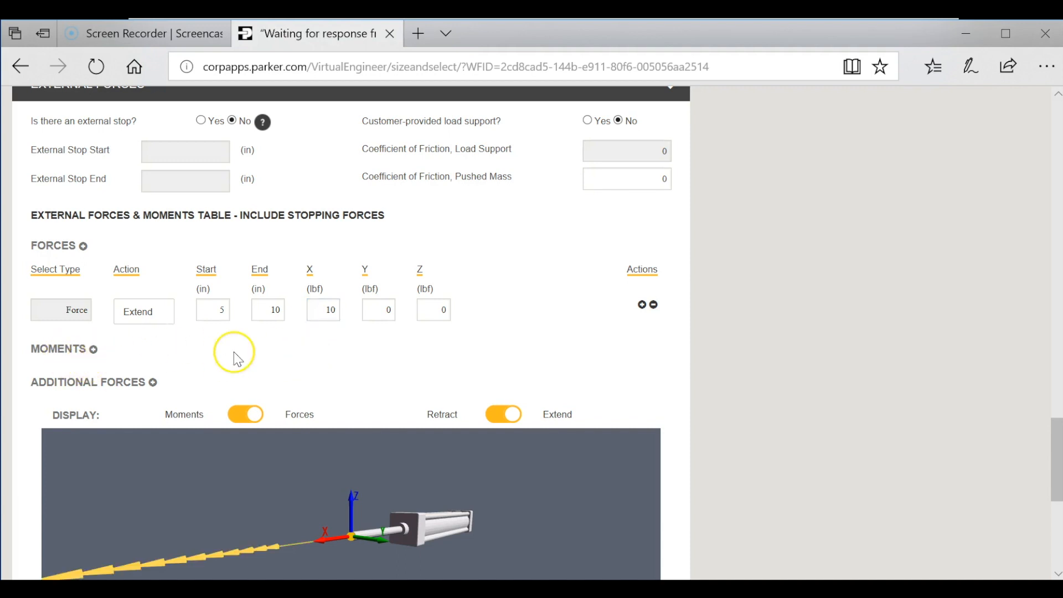
- Reverse the extend force's direction by setting its X component to -10 lbf
scroll(231, 360, "down", 1)
scroll(227, 370, "down", 1)
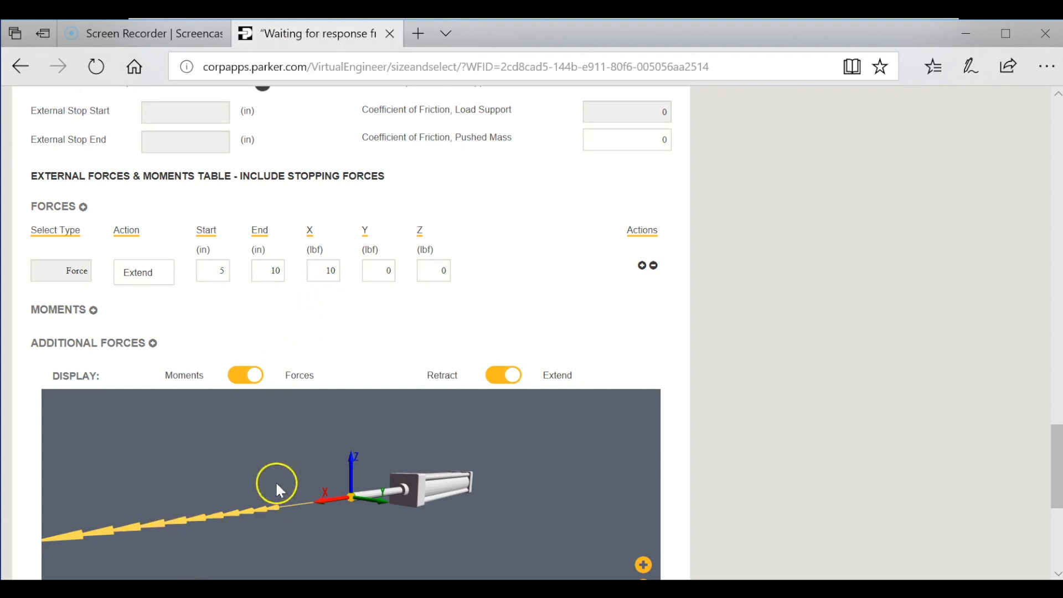
double_click(328, 273)
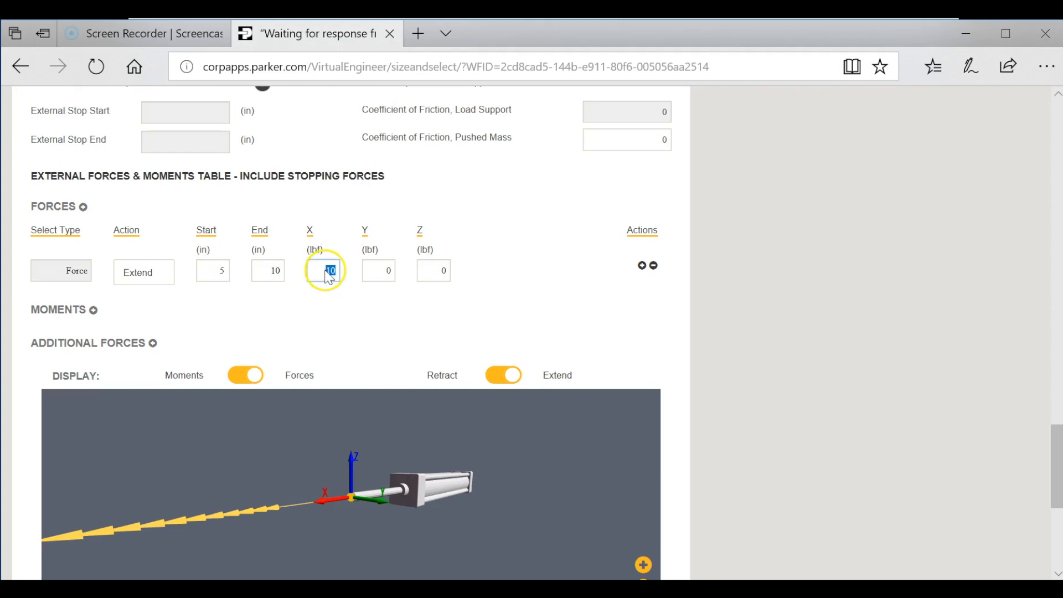
left_click(325, 271)
type("-")
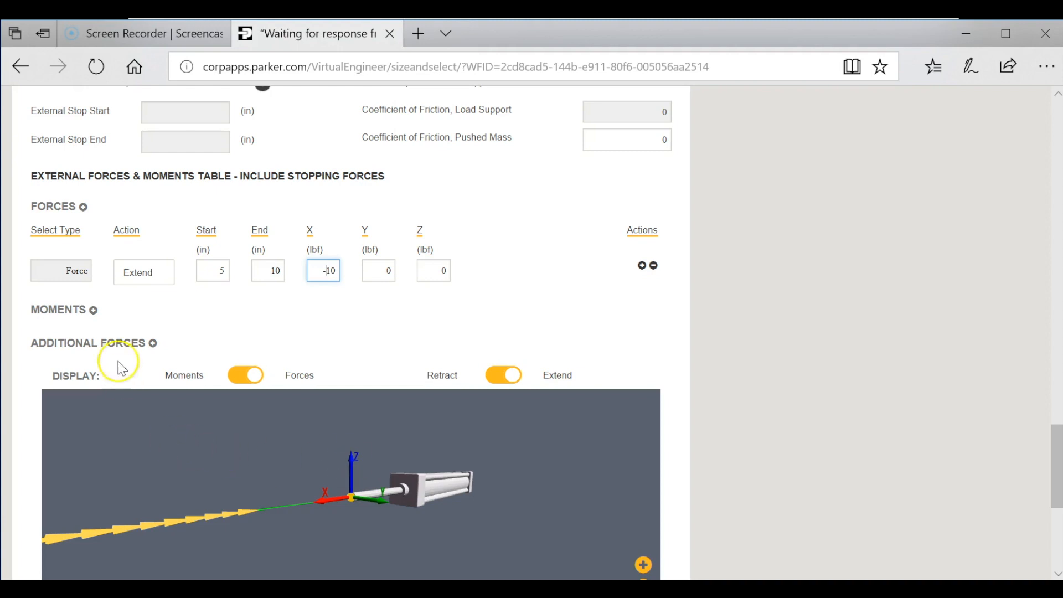
- Add an extend moment to the external moments, acting from 9 to 10 in
left_click(93, 311)
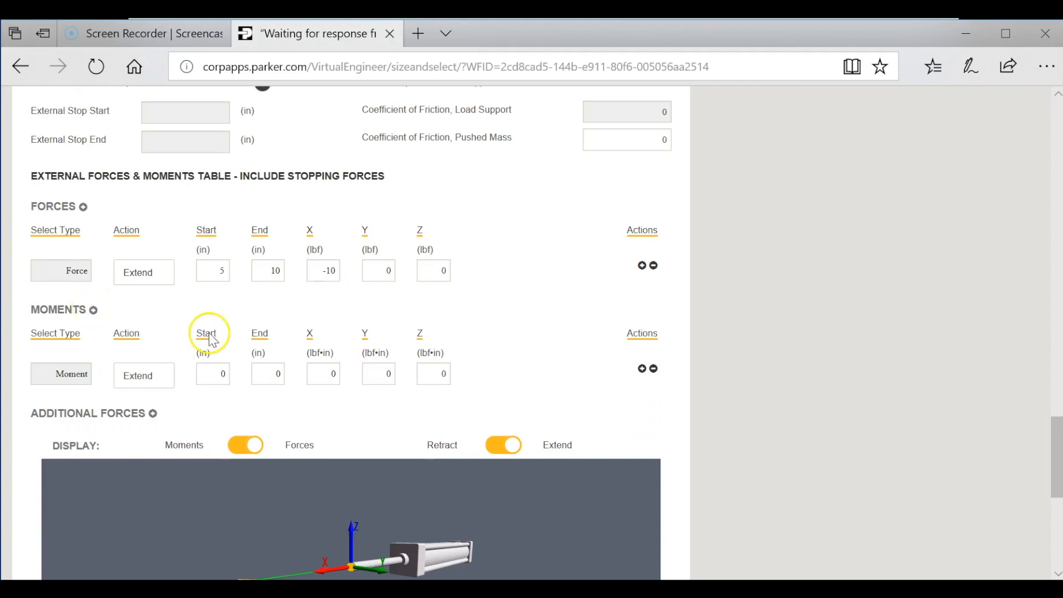
scroll(211, 337, "down", 1)
scroll(164, 353, "down", 1)
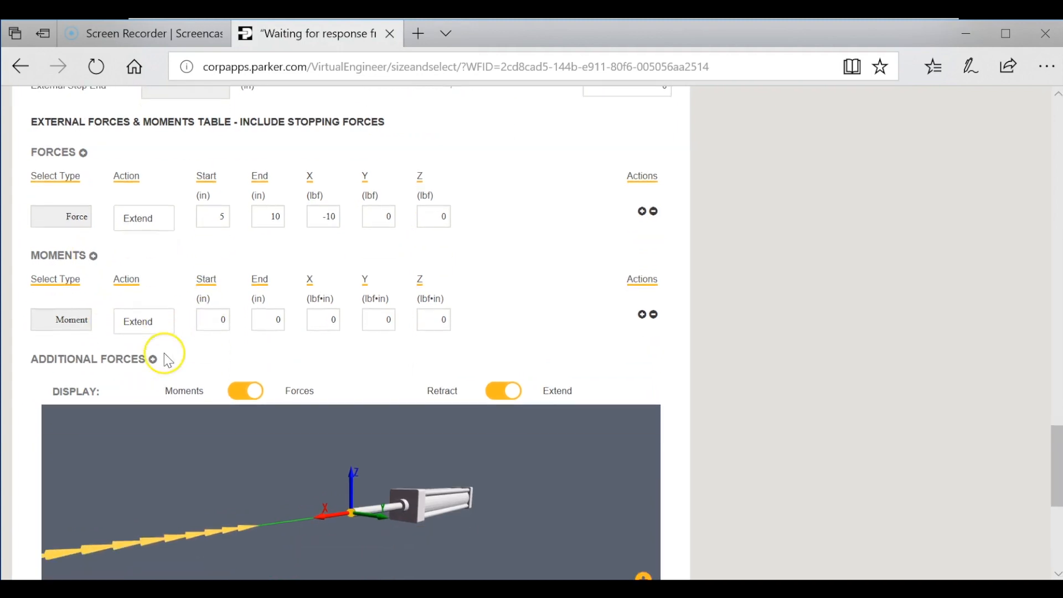
left_click(160, 329)
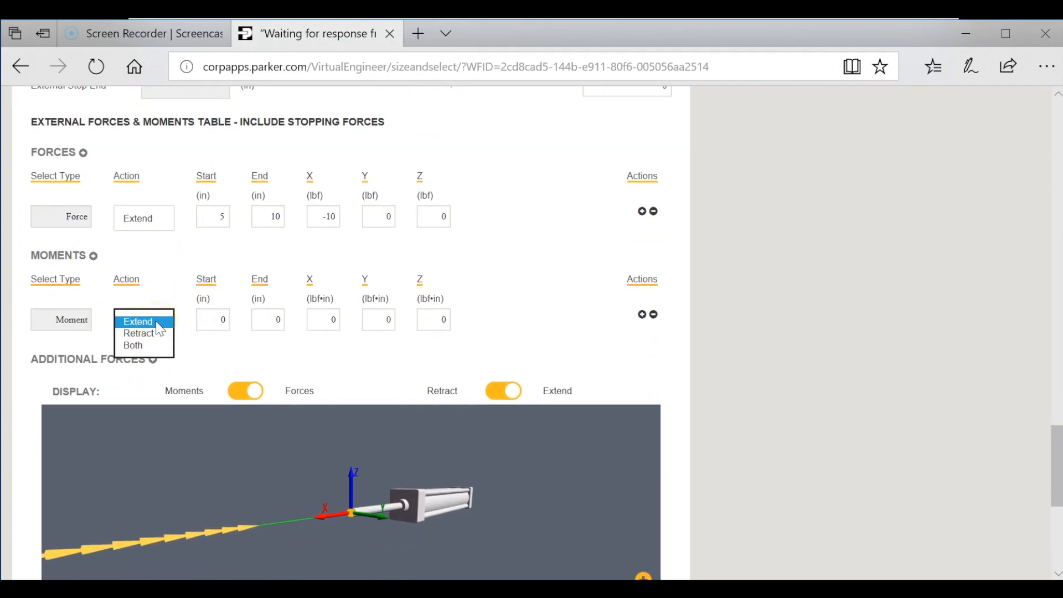
left_click(161, 294)
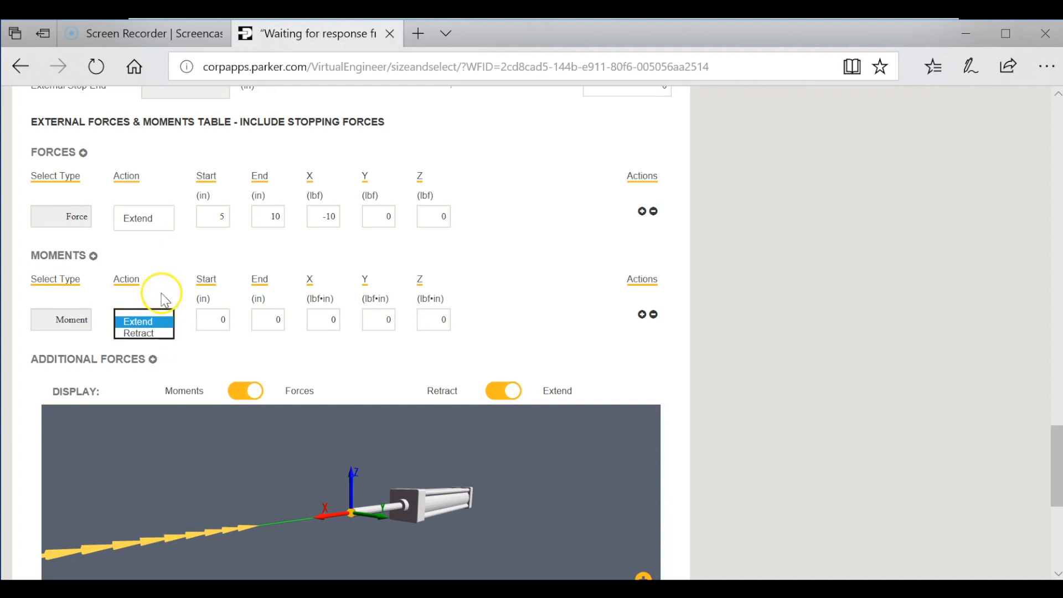
double_click(216, 319)
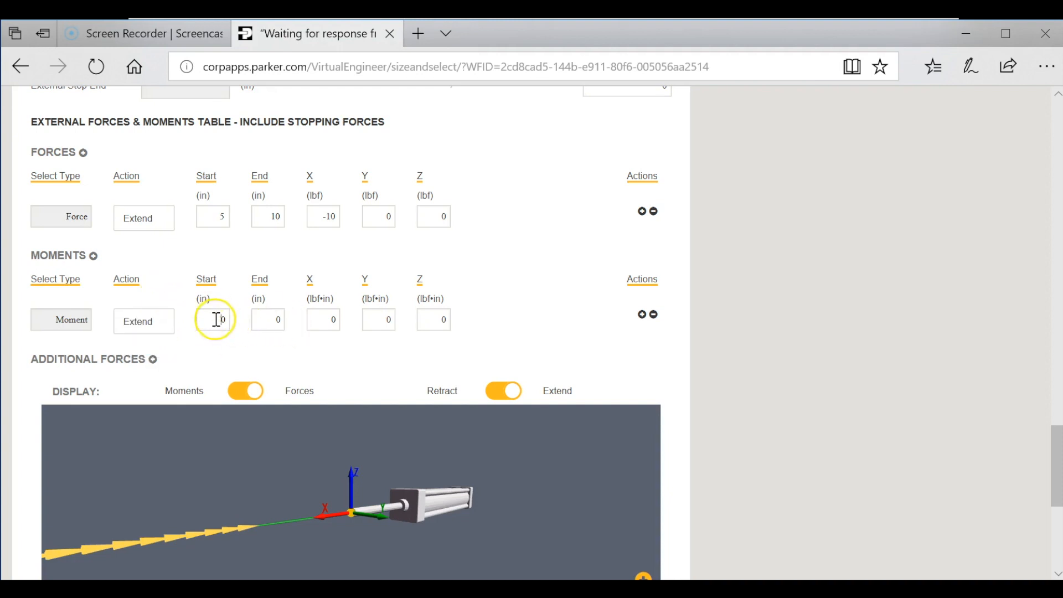
double_click(266, 319)
type("10")
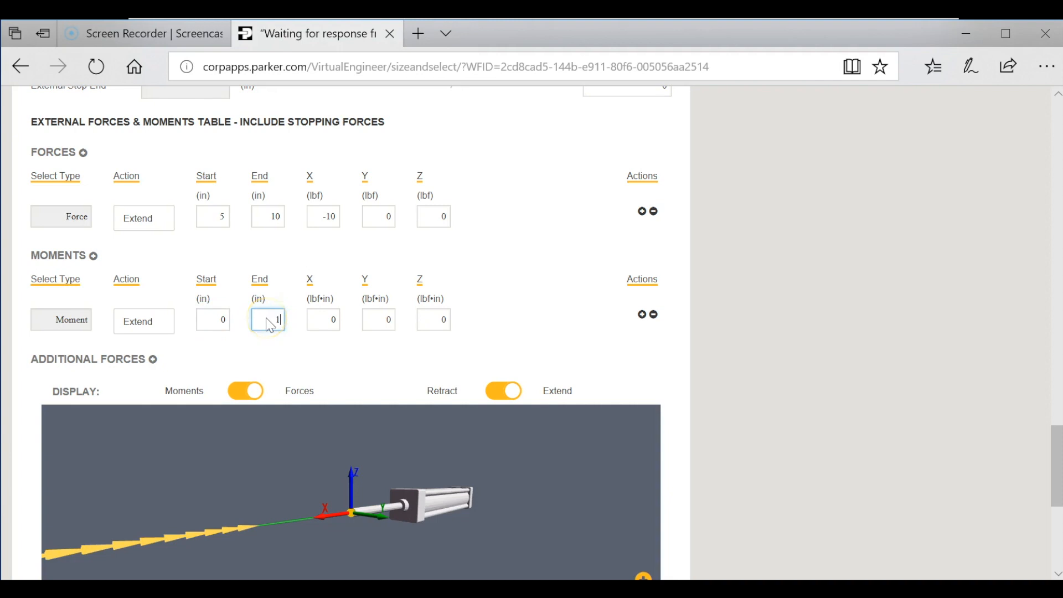
double_click(224, 320)
type("9")
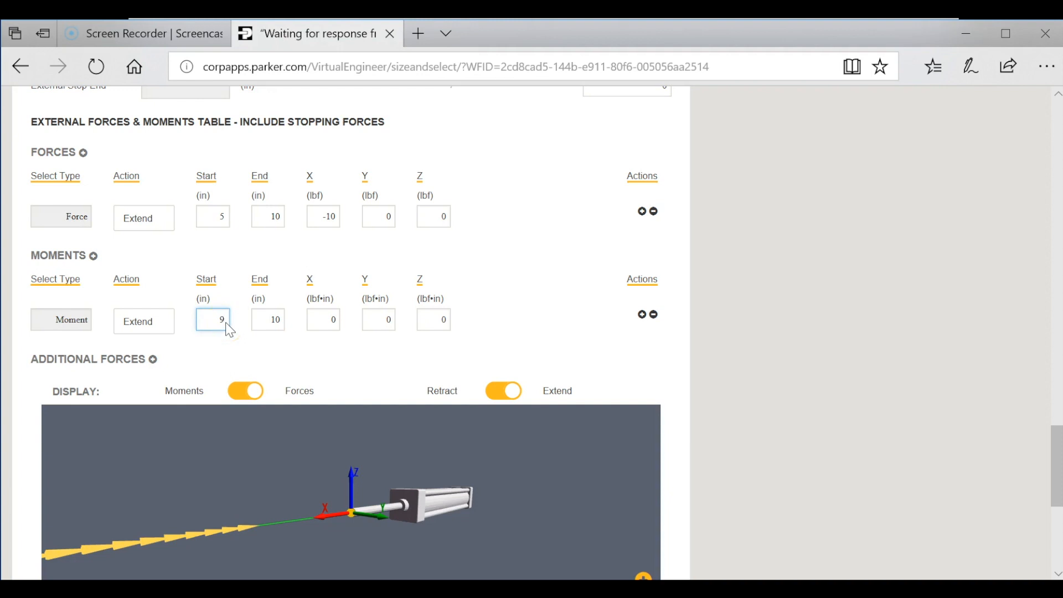
left_click(248, 347)
- Set the moment's X component to 20 lbf•in and switch the 3D display from forces to moments
left_click(333, 324)
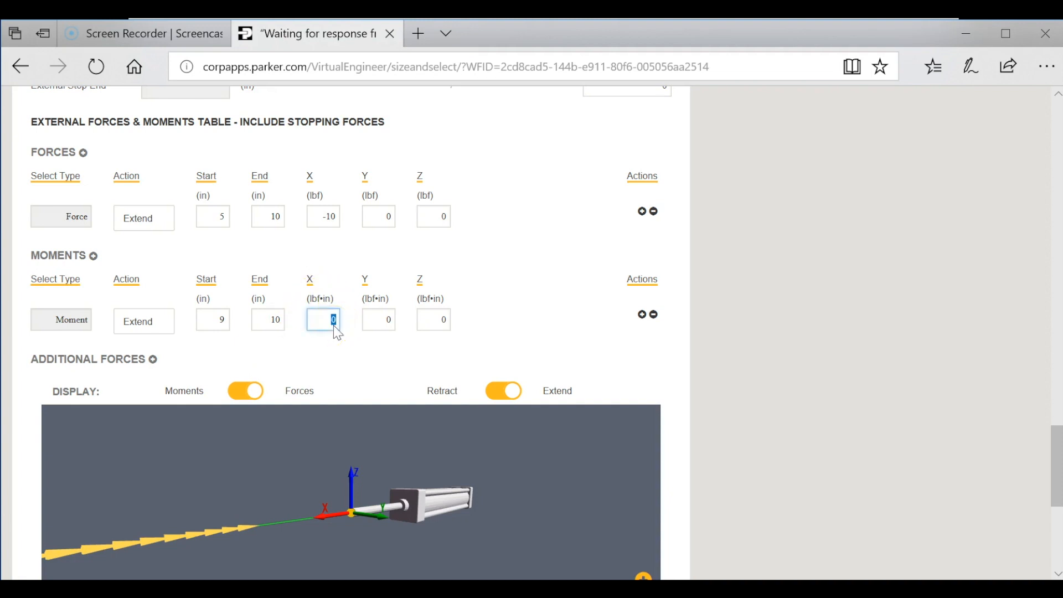
left_click(351, 345)
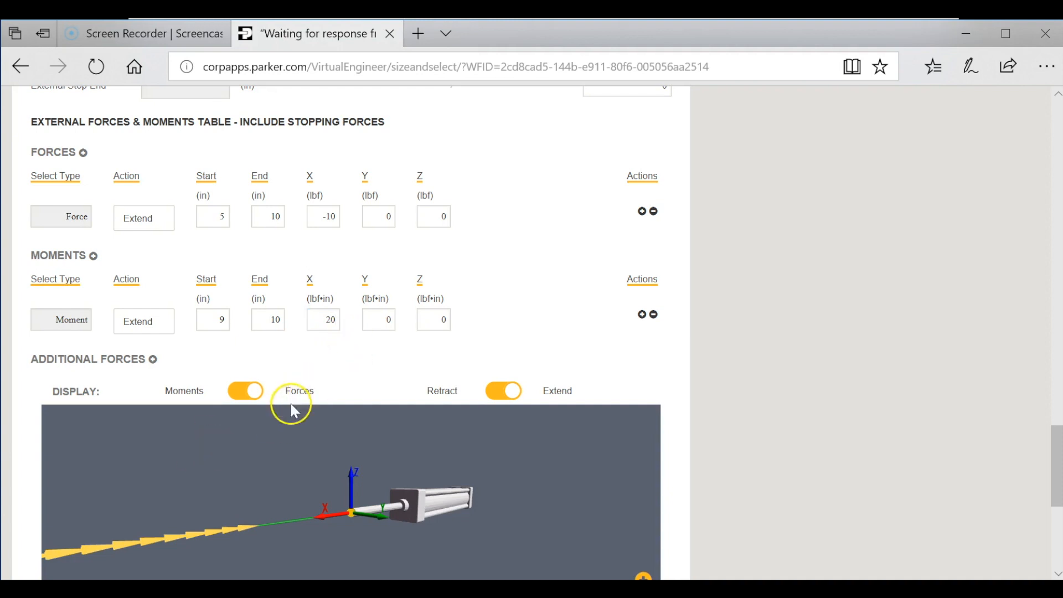
left_click(252, 396)
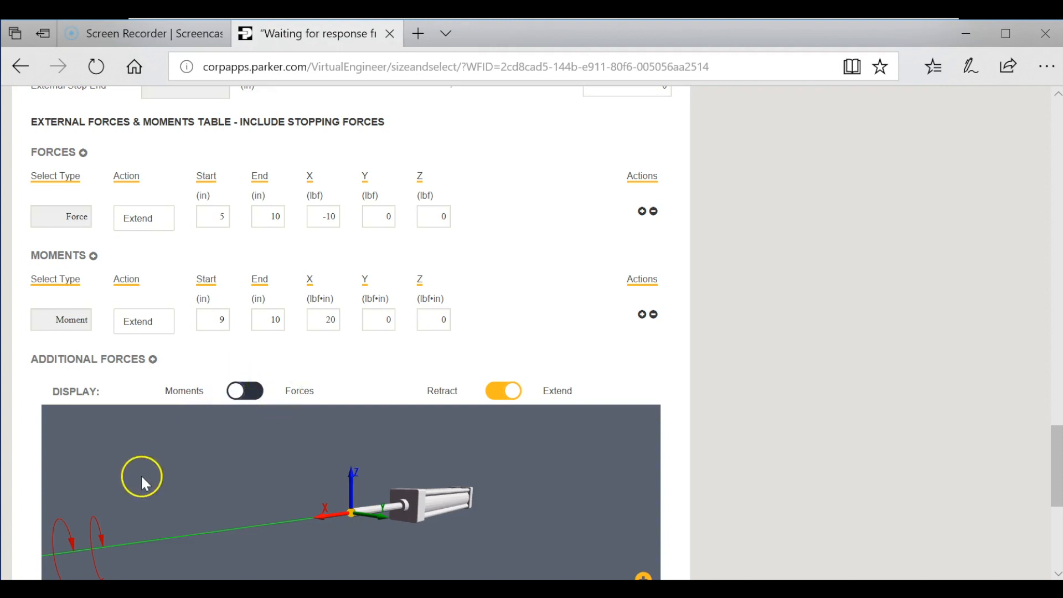
- Reverse the moment about the X axis by setting its X component to -20 lbf•in
scroll(141, 479, "down", 1)
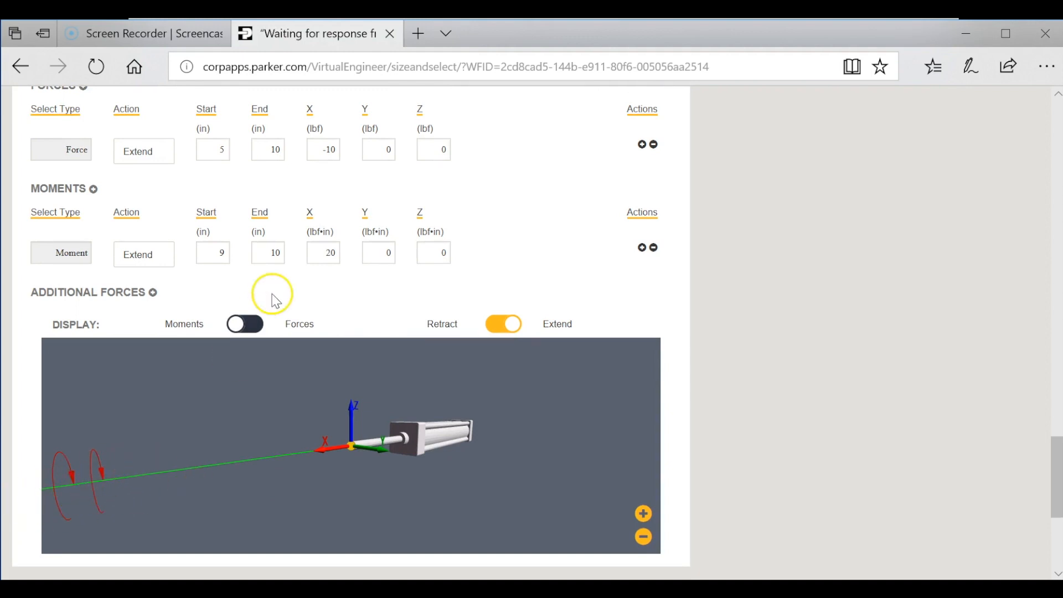
double_click(324, 261)
left_click(323, 262)
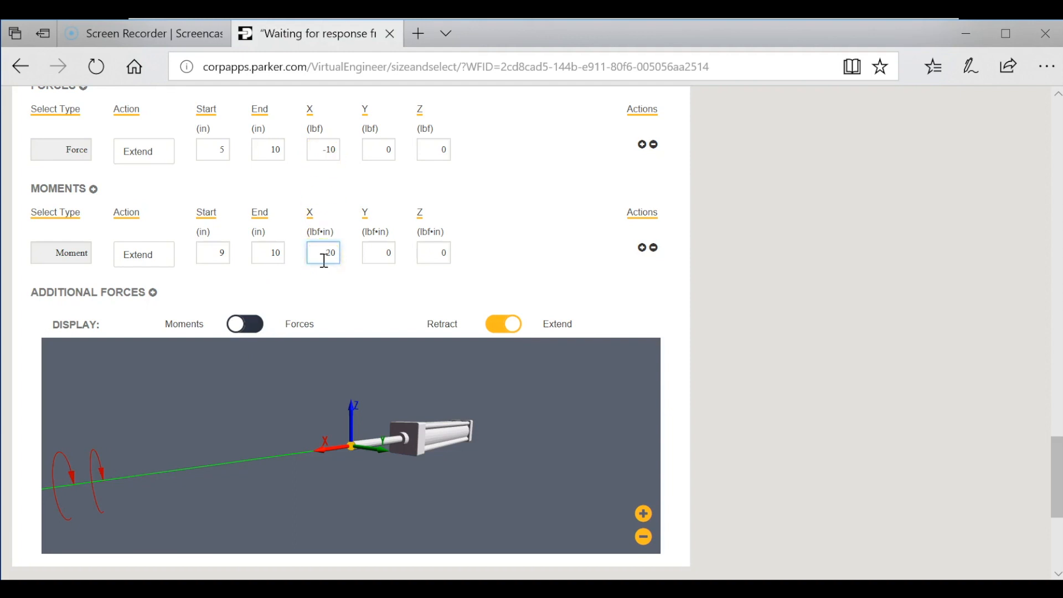
- Try a 40 lbf•in Y component for the moment, inspect it in the 3D display, and set it back to 0
double_click(376, 258)
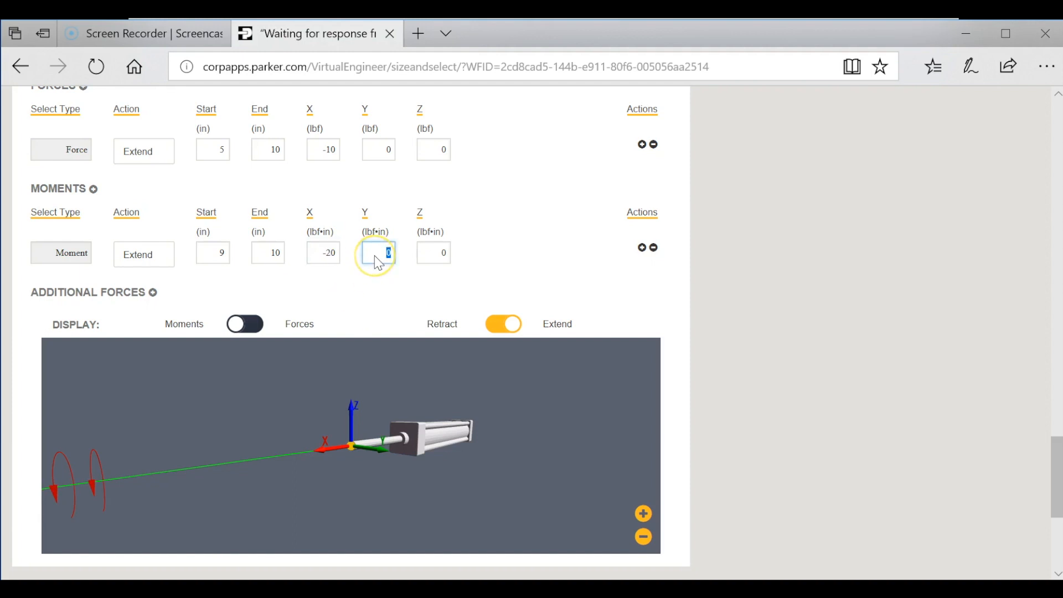
type("40")
left_click(354, 319)
left_click_drag(152, 421, 240, 421)
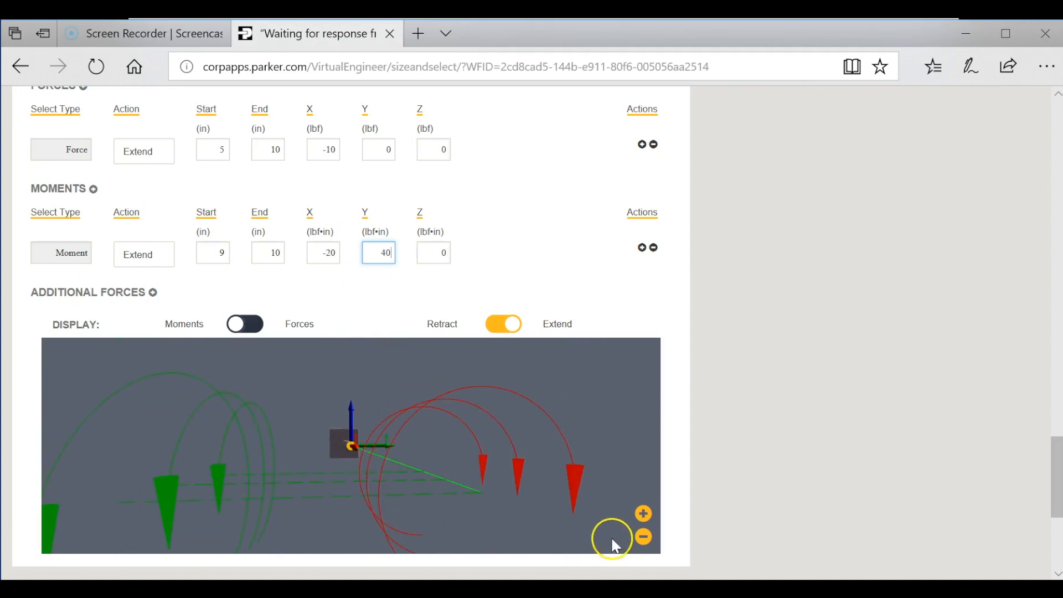
left_click(643, 537)
left_click(644, 514)
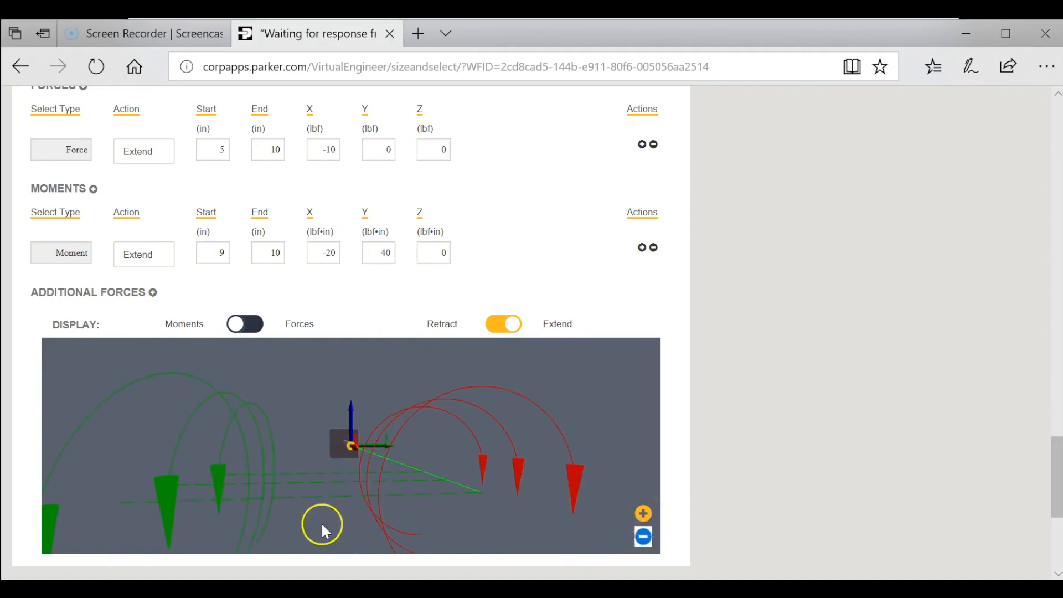
left_click_drag(390, 521, 393, 525)
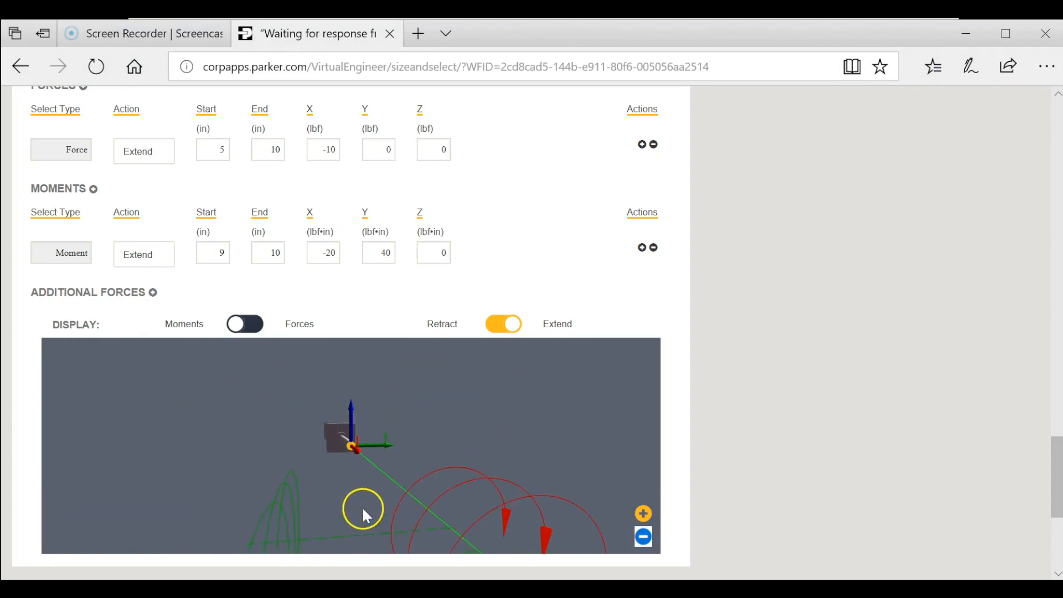
double_click(380, 261)
key("BackSpace")
type("0")
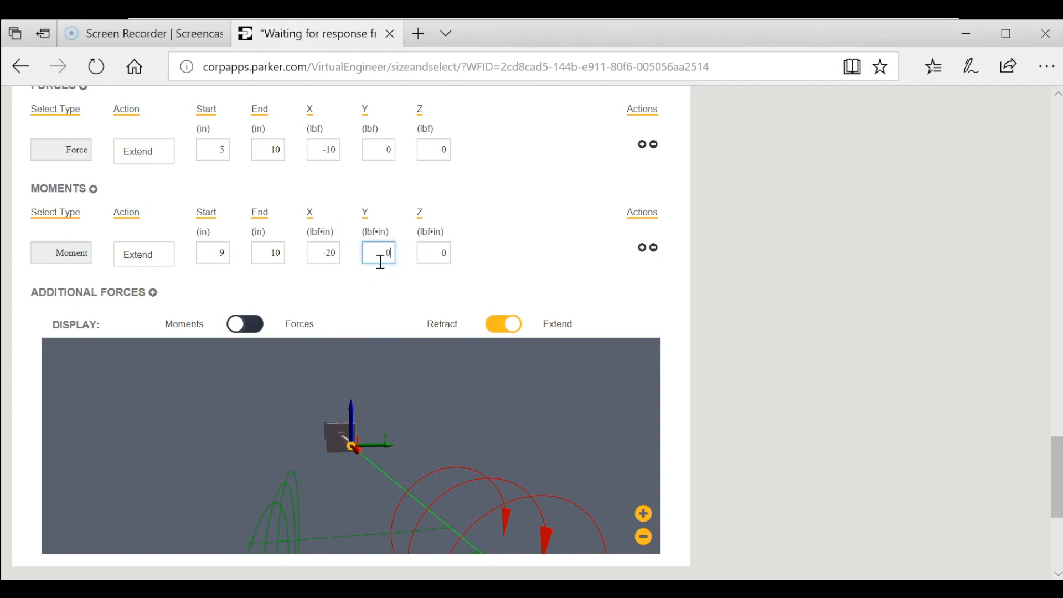
left_click(364, 435)
- Add an additional force, try the Attached Mass type, and set the type to Pushed Mass
scroll(187, 262, "down", 1)
left_click(153, 273)
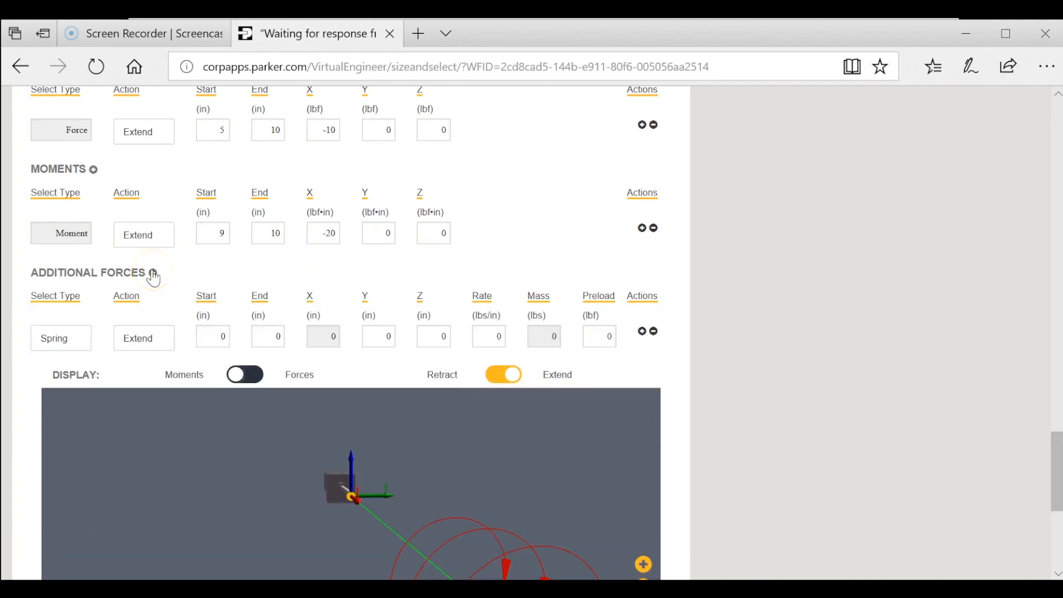
left_click(43, 349)
left_click(71, 339)
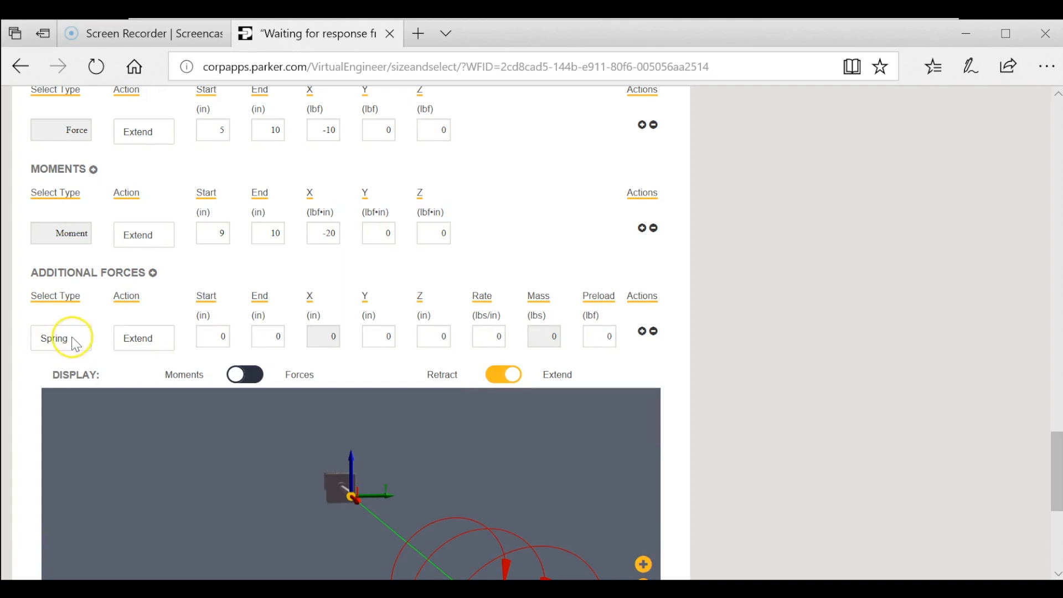
left_click(78, 340)
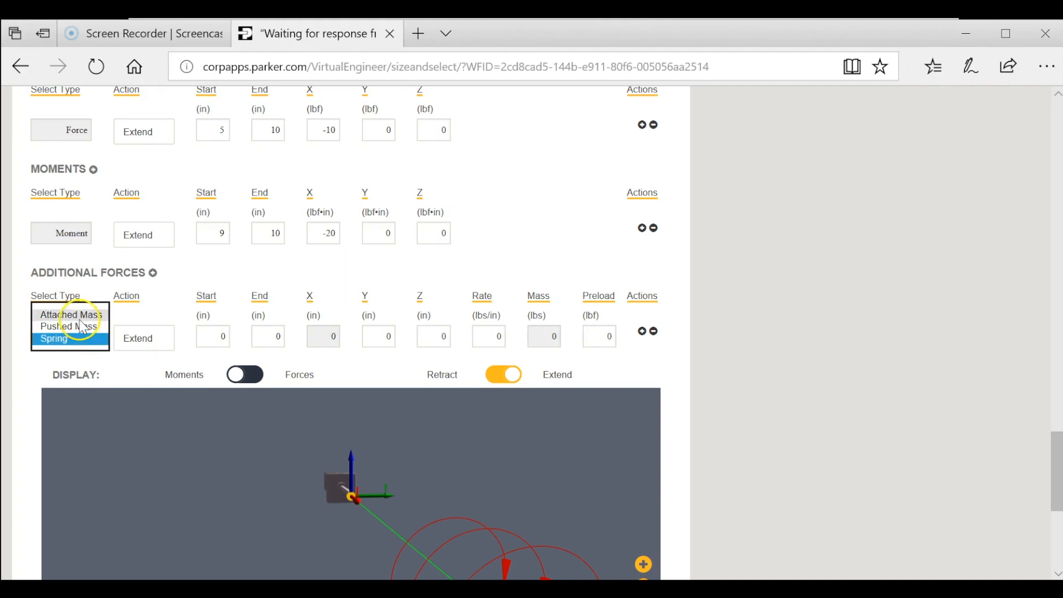
left_click(80, 320)
left_click(80, 327)
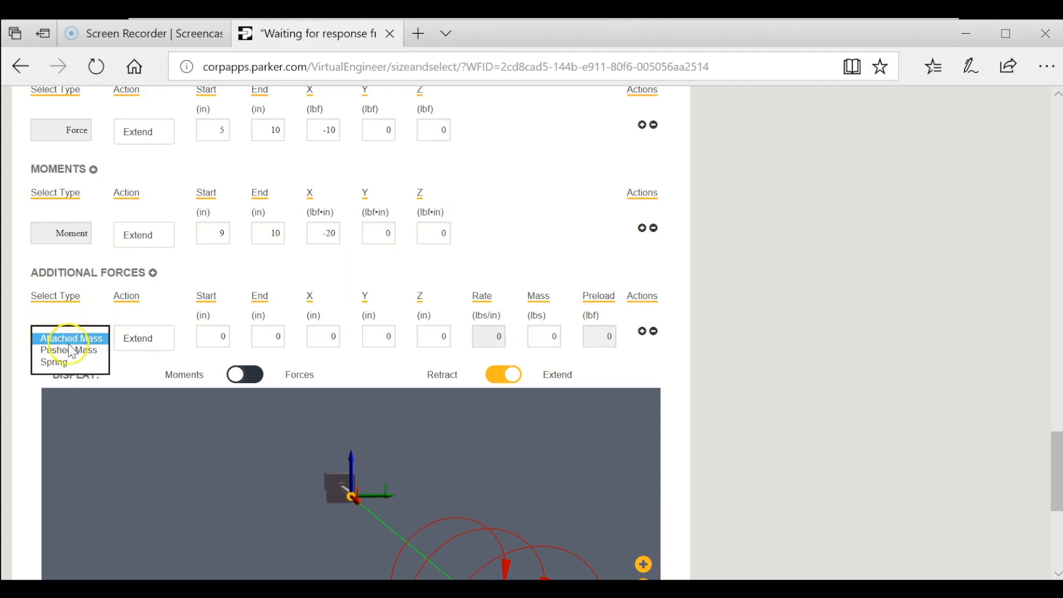
left_click(83, 349)
- Keep the additional pushed mass acting on Extend, set its end position to 10 in, and switch its type to Attached Mass
left_click(151, 334)
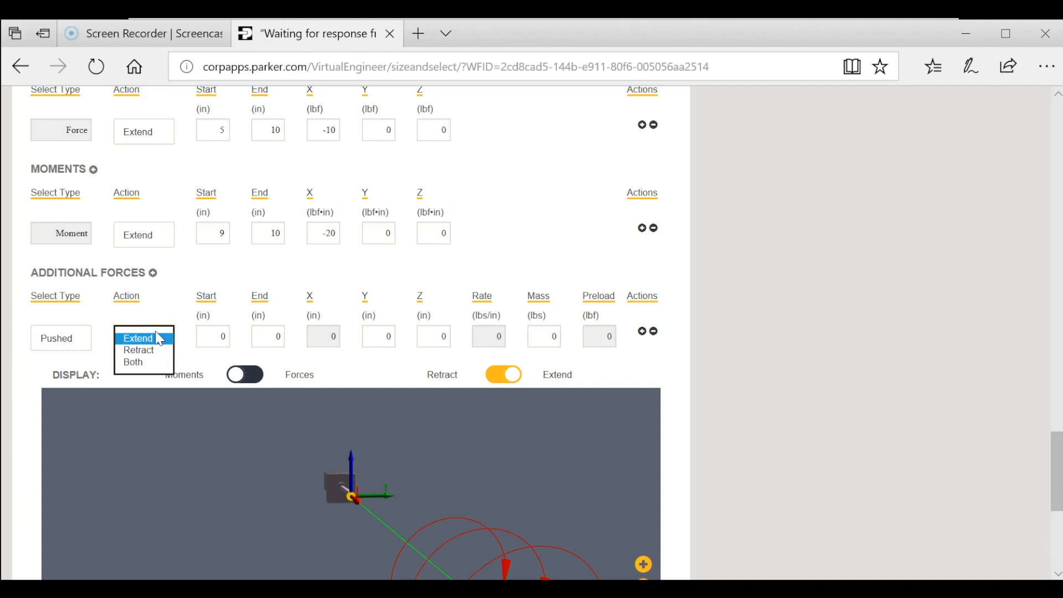
left_click(176, 280)
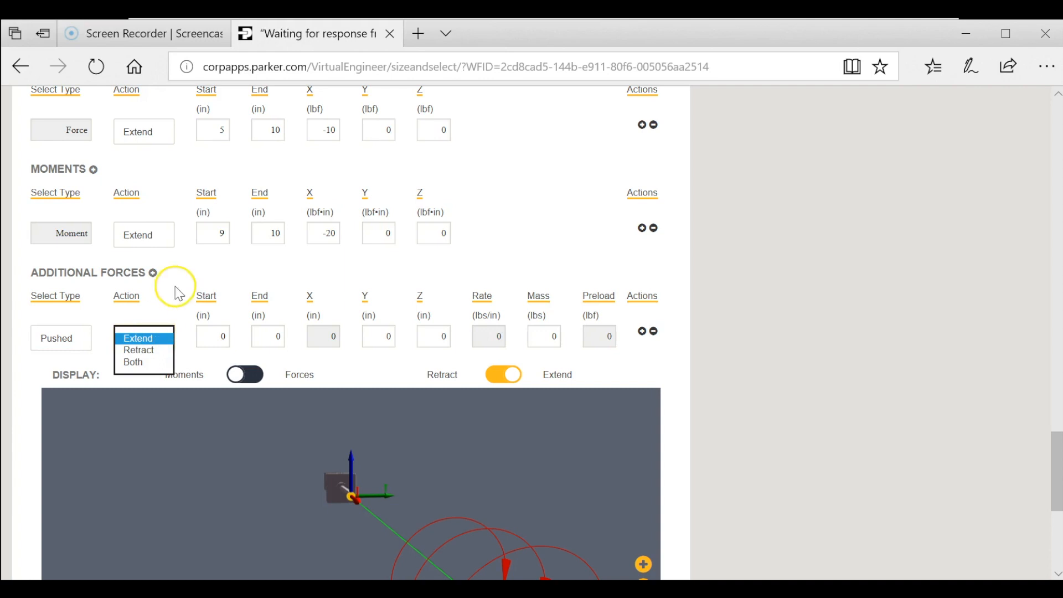
left_click(222, 336)
double_click(224, 336)
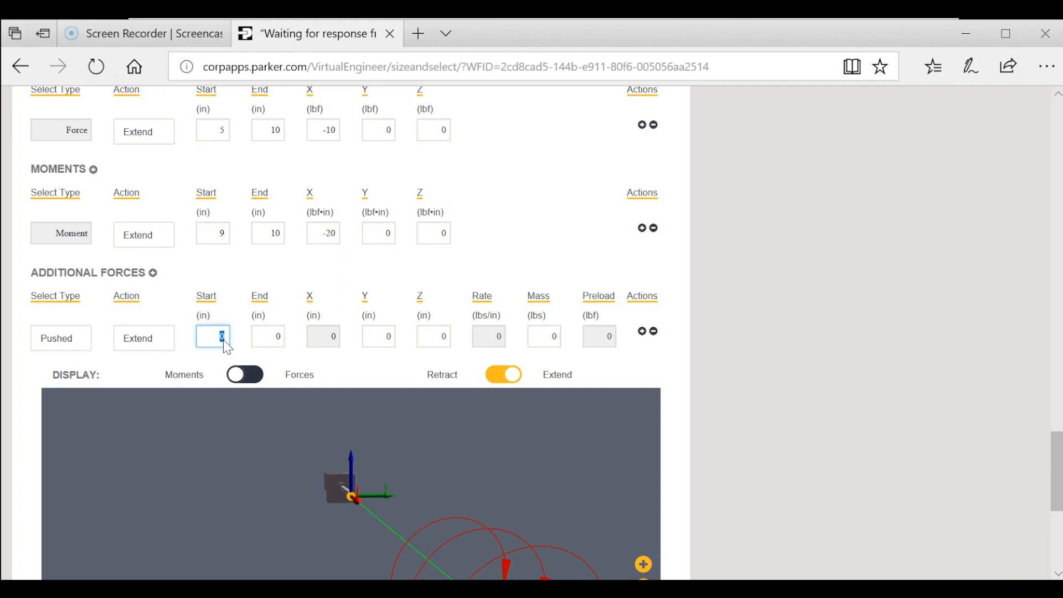
double_click(279, 337)
type("10")
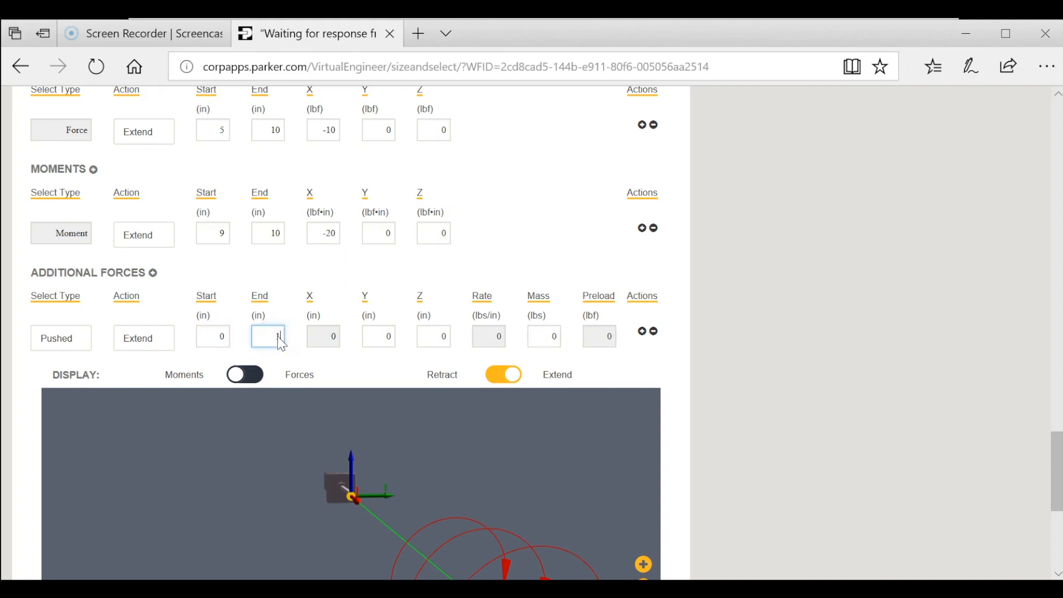
left_click(345, 360)
left_click(552, 334)
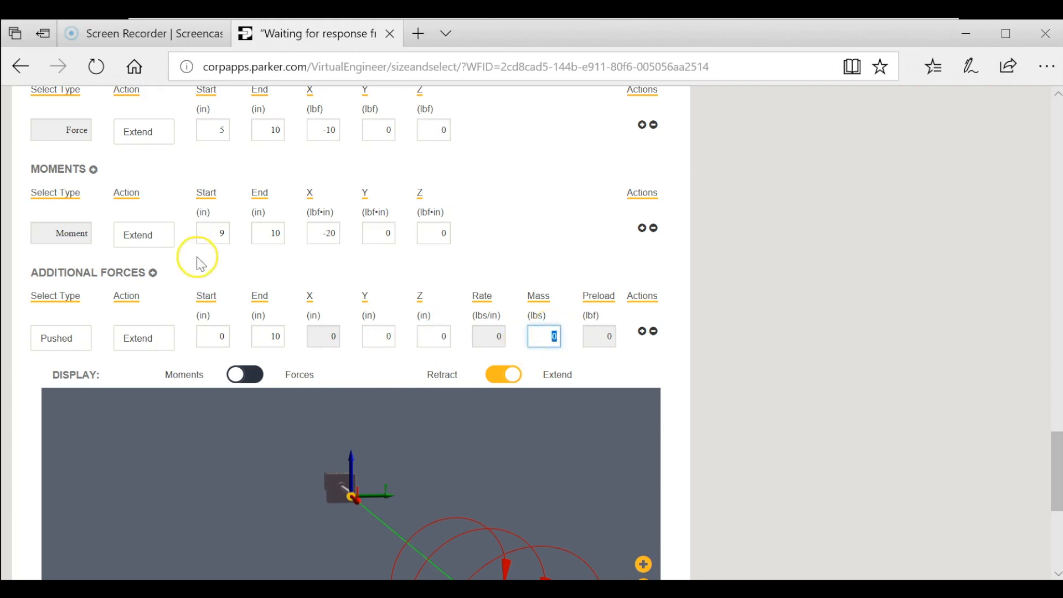
left_click(54, 336)
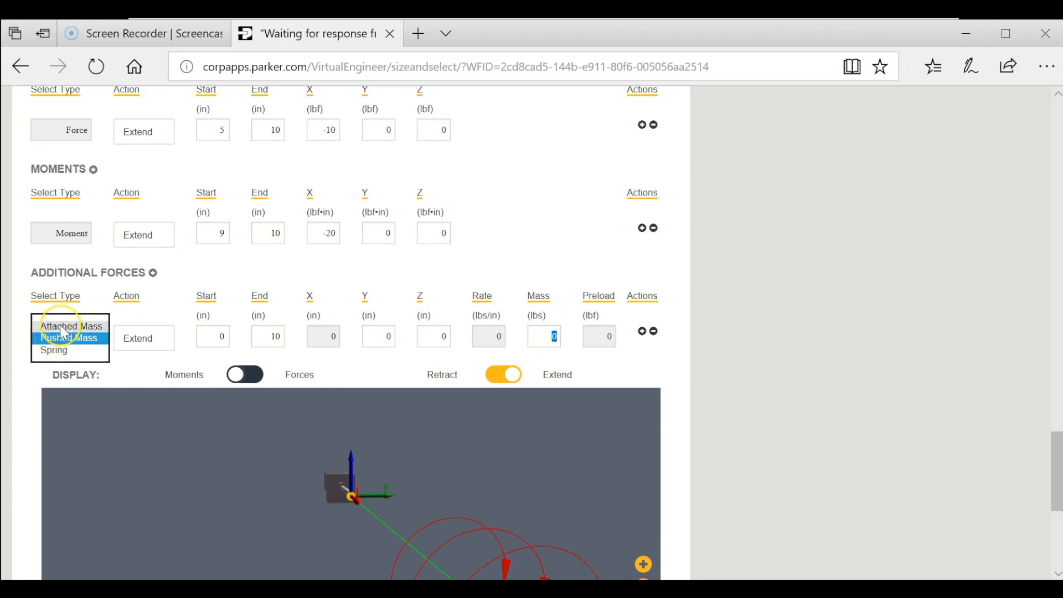
left_click(62, 327)
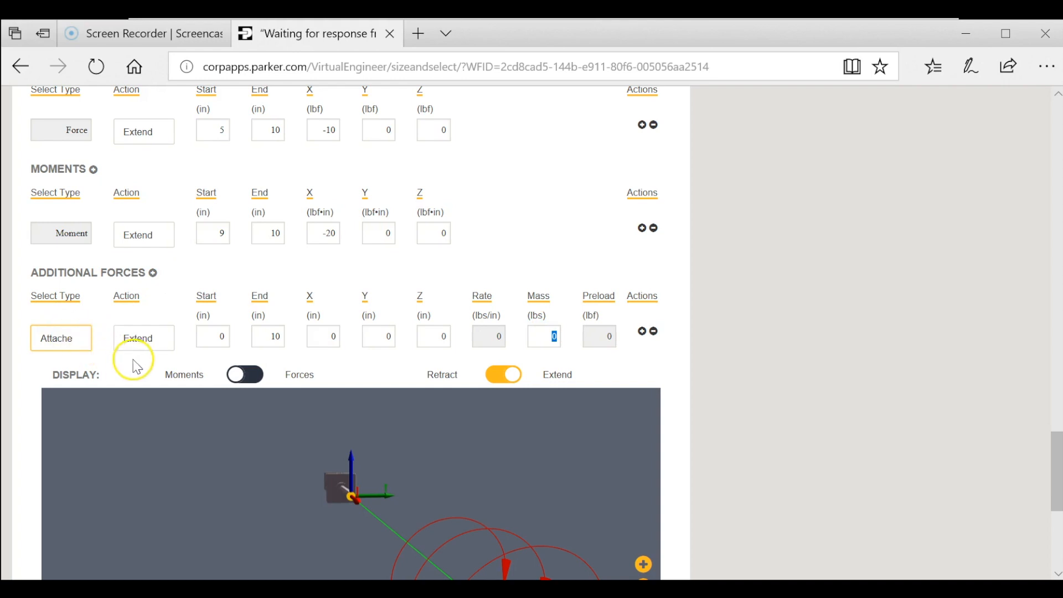
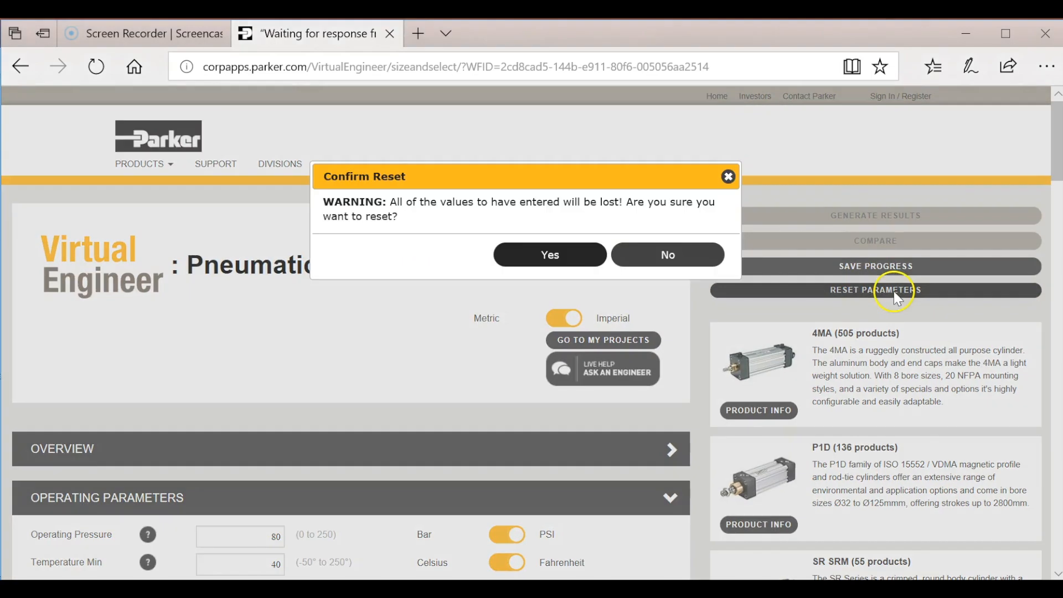
- Confirm the reset of all entered parameters and switch the unit system to Imperial
left_click(554, 253)
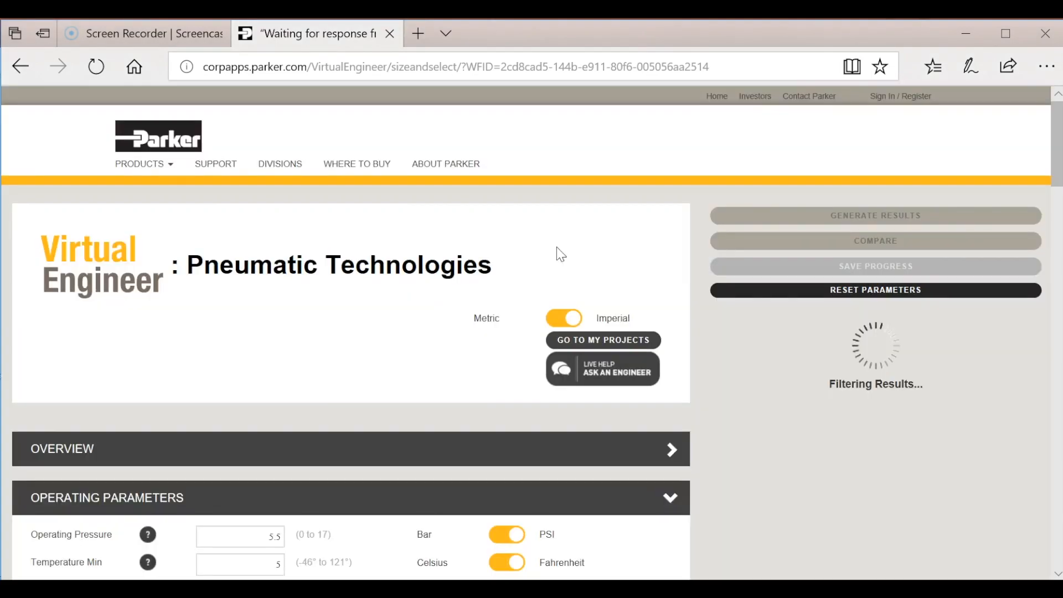
scroll(482, 308, "down", 1)
left_click(552, 267)
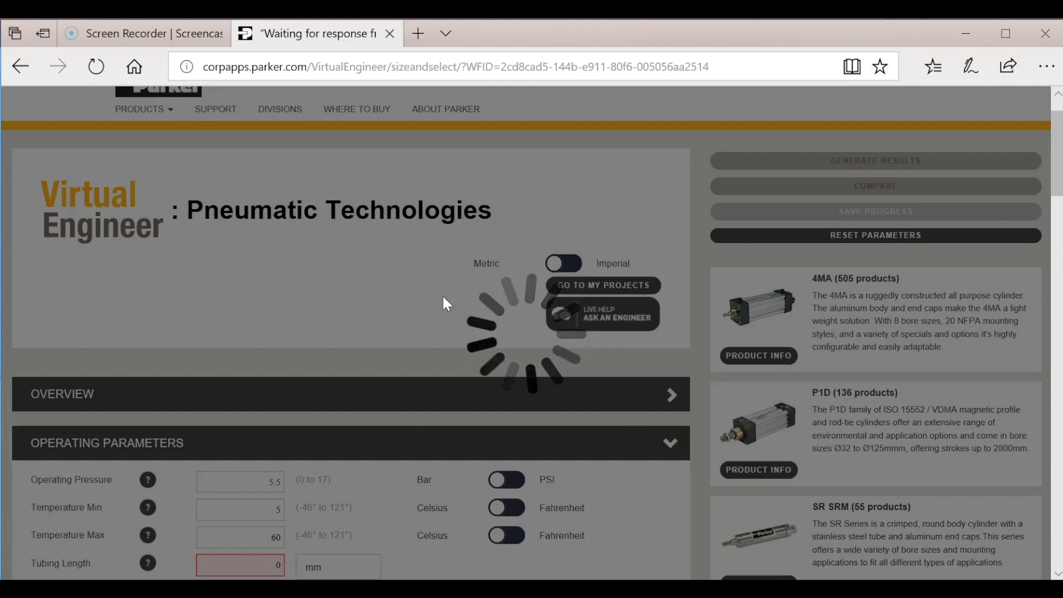
scroll(443, 297, "down", 1)
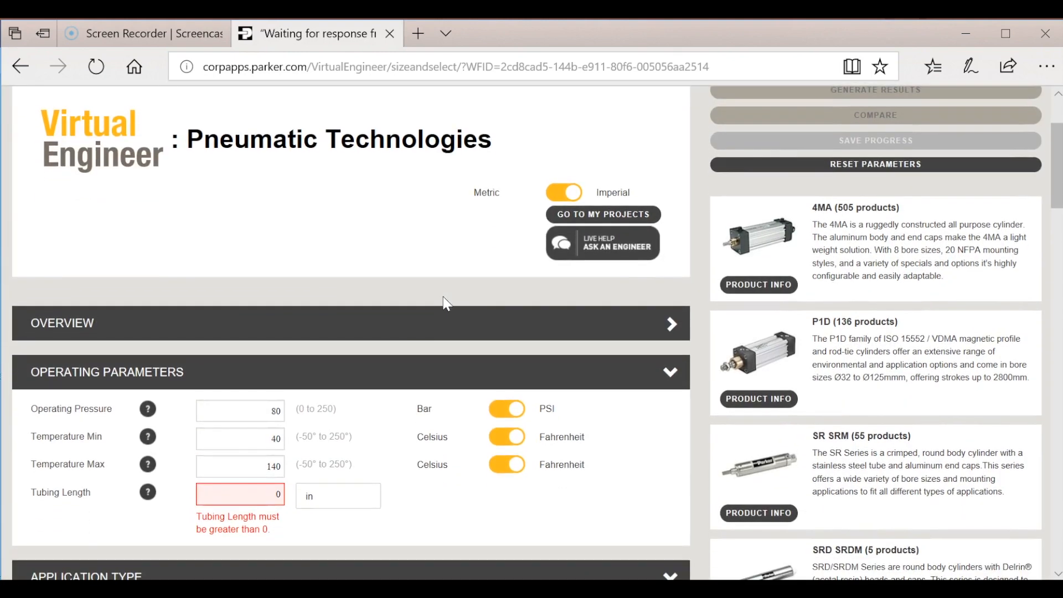
scroll(445, 303, "down", 1)
- Set the tubing length in the operating parameters to 10 in
left_click(221, 401)
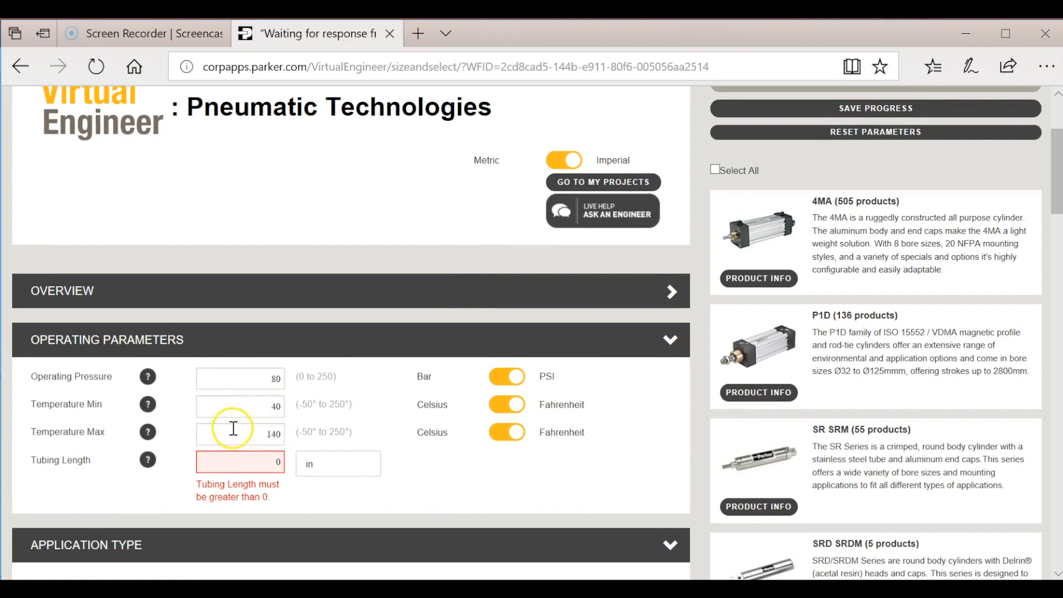
scroll(233, 428, "down", 1)
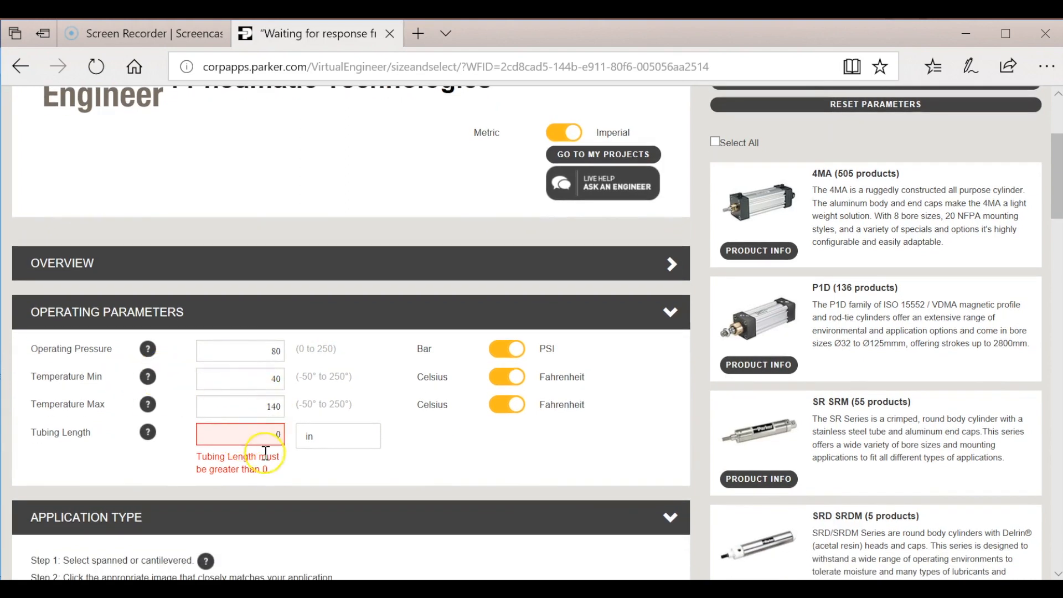
double_click(258, 435)
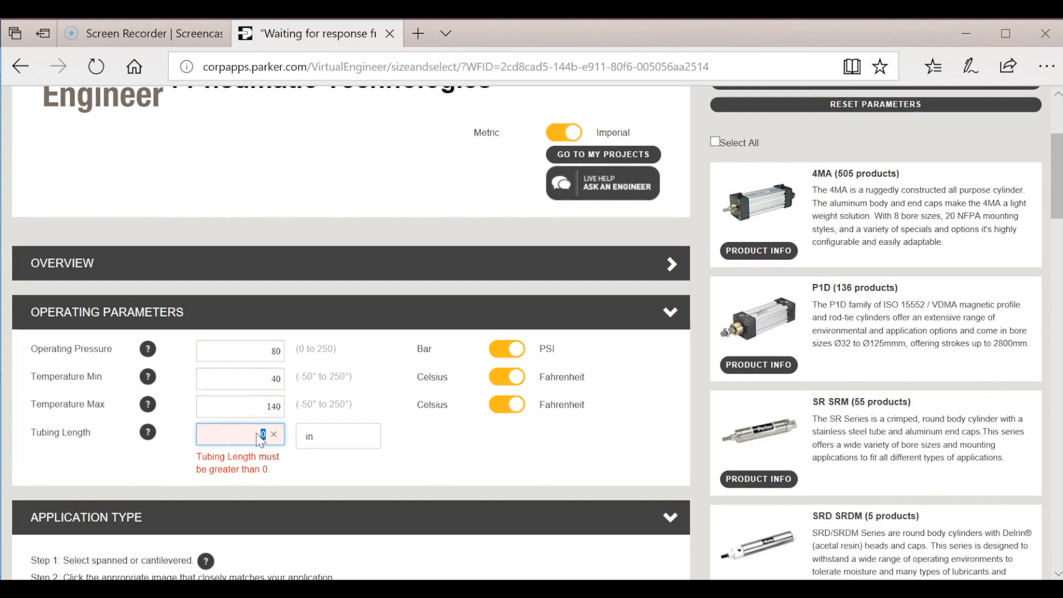
type("1")
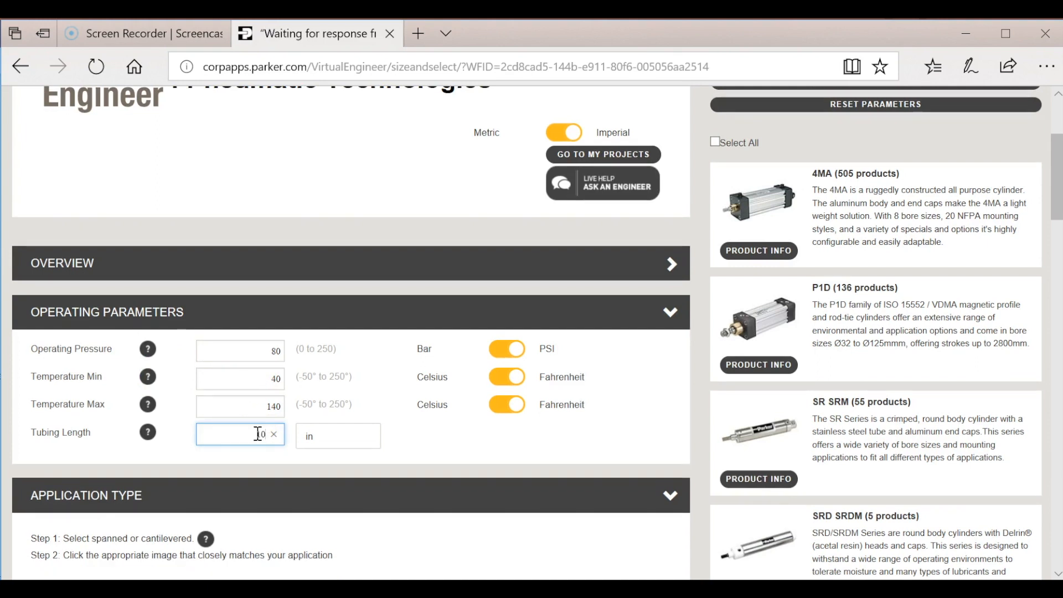
type("0")
- Choose the Cantilevered application type with the image of the single cylinder without guide rods
scroll(258, 434, "down", 3)
left_click(78, 435)
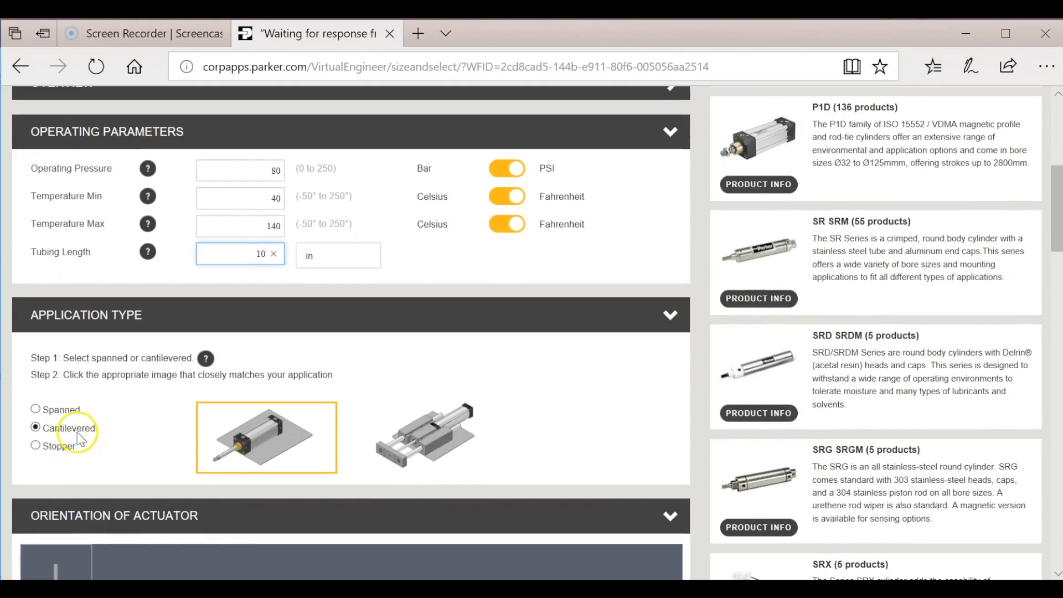
scroll(77, 436, "down", 1)
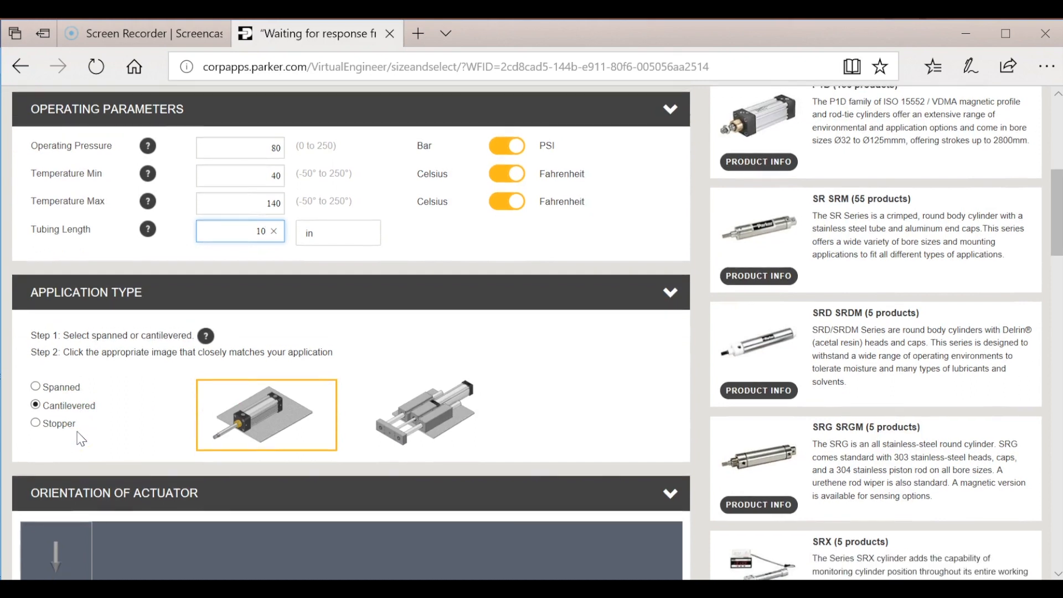
left_click(250, 428)
- Set the attached mass to 3 lbs for the actuator orientation, with no customer-provided load support
scroll(159, 408, "down", 6)
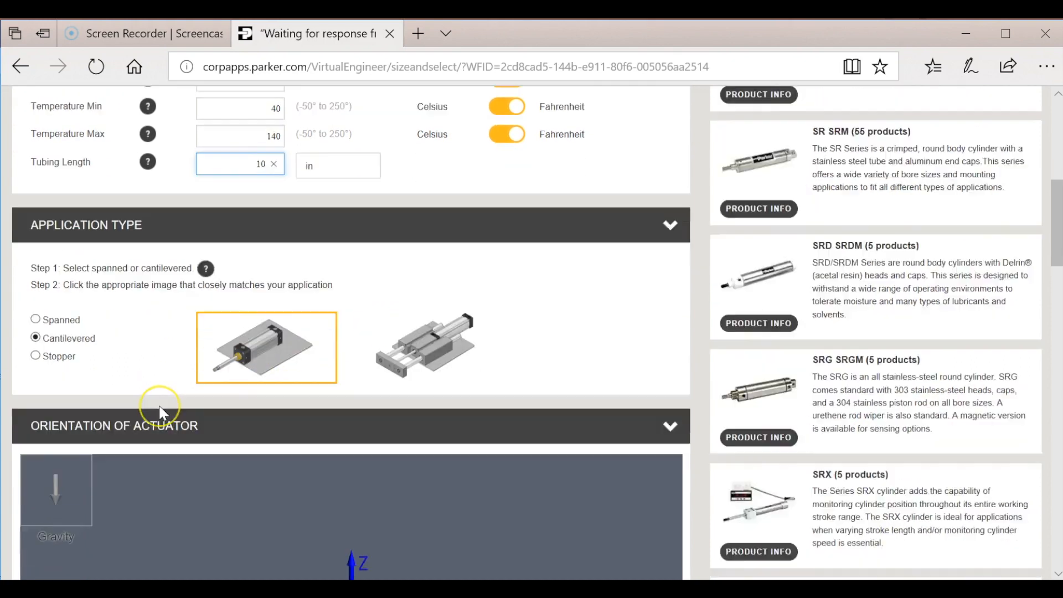
scroll(159, 407, "down", 2)
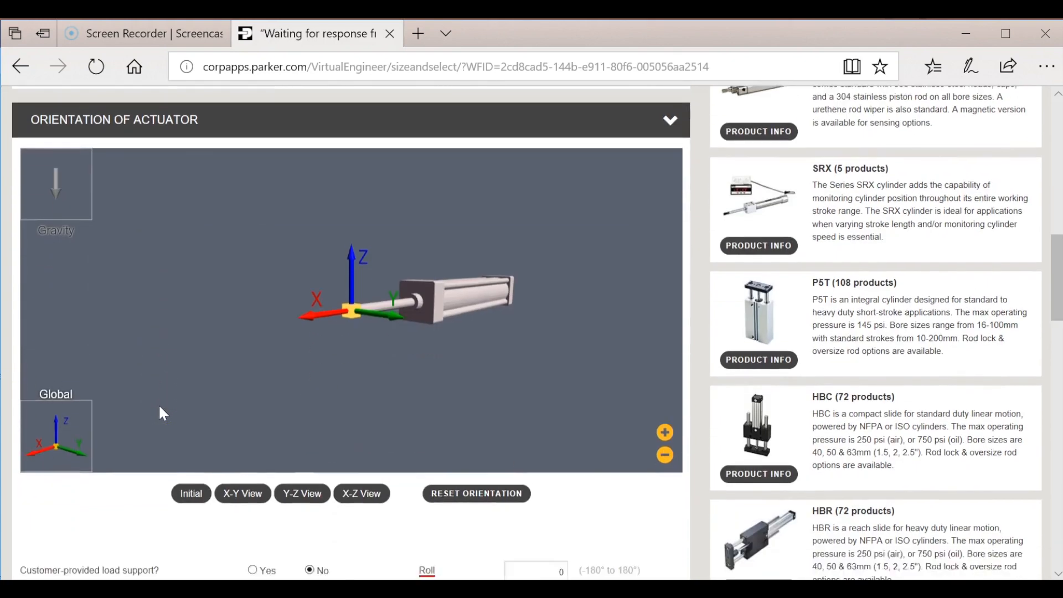
scroll(163, 413, "down", 1)
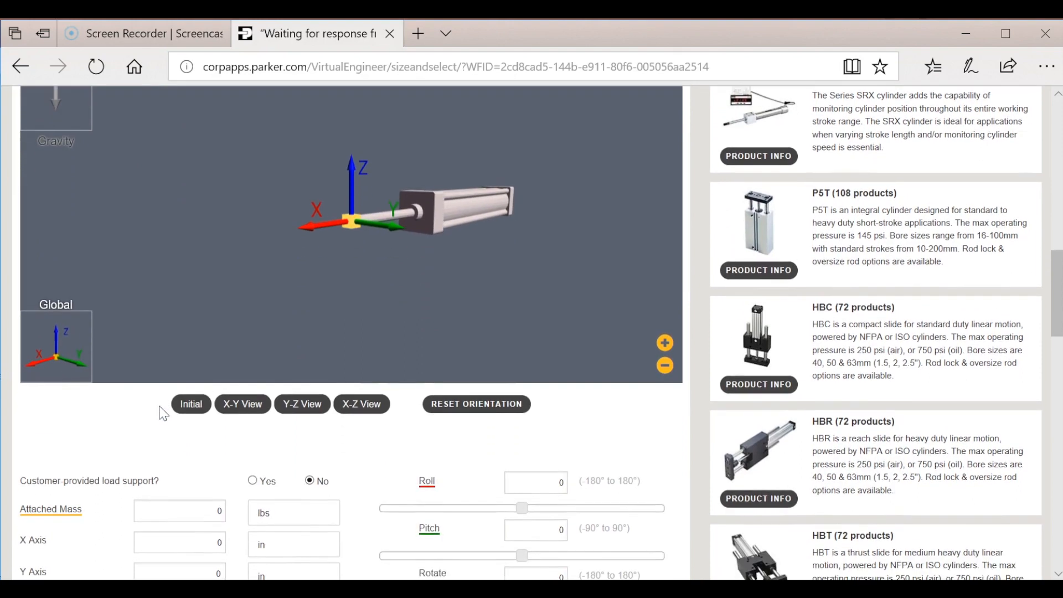
left_click(363, 267)
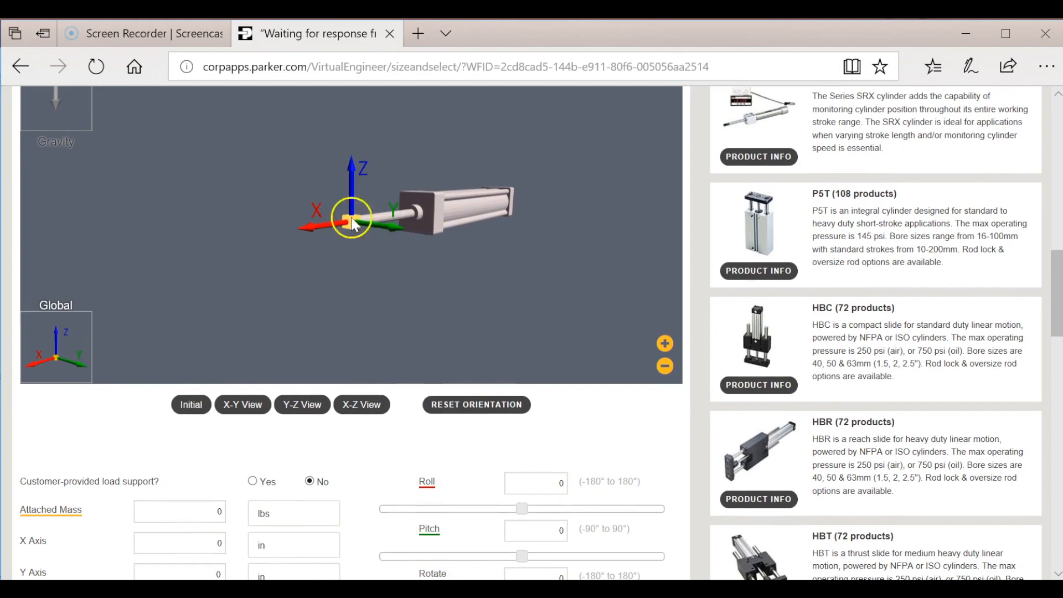
scroll(349, 285, "up", 1)
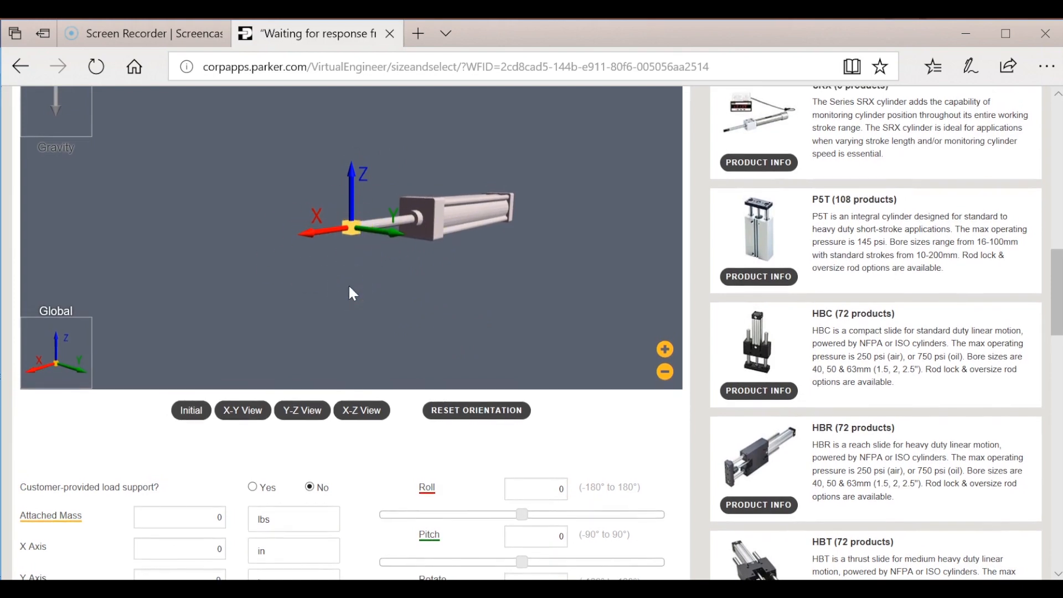
scroll(348, 286, "down", 1)
scroll(349, 287, "up", 1)
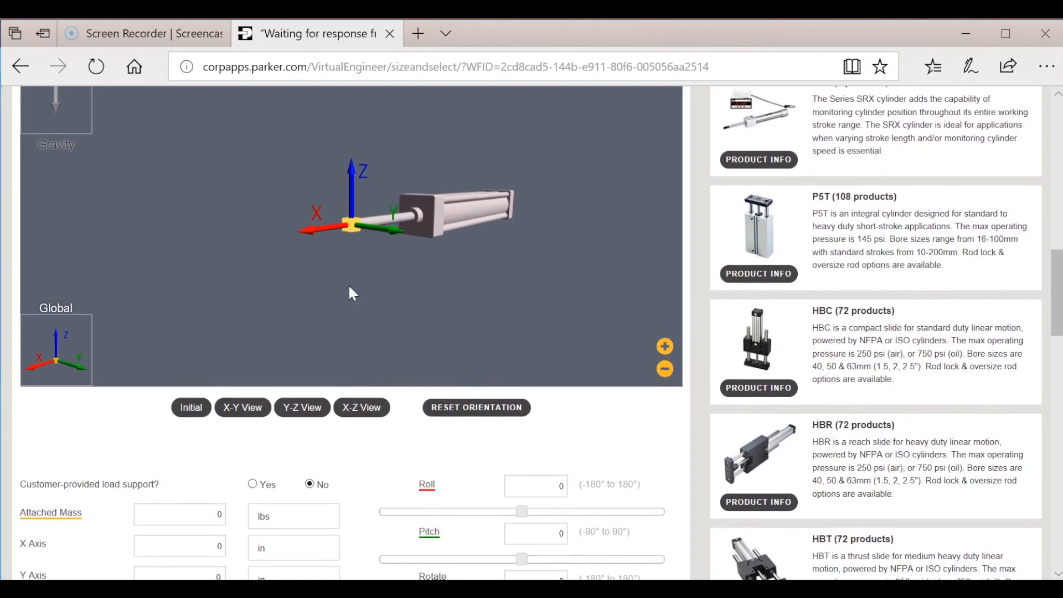
scroll(353, 294, "down", 1)
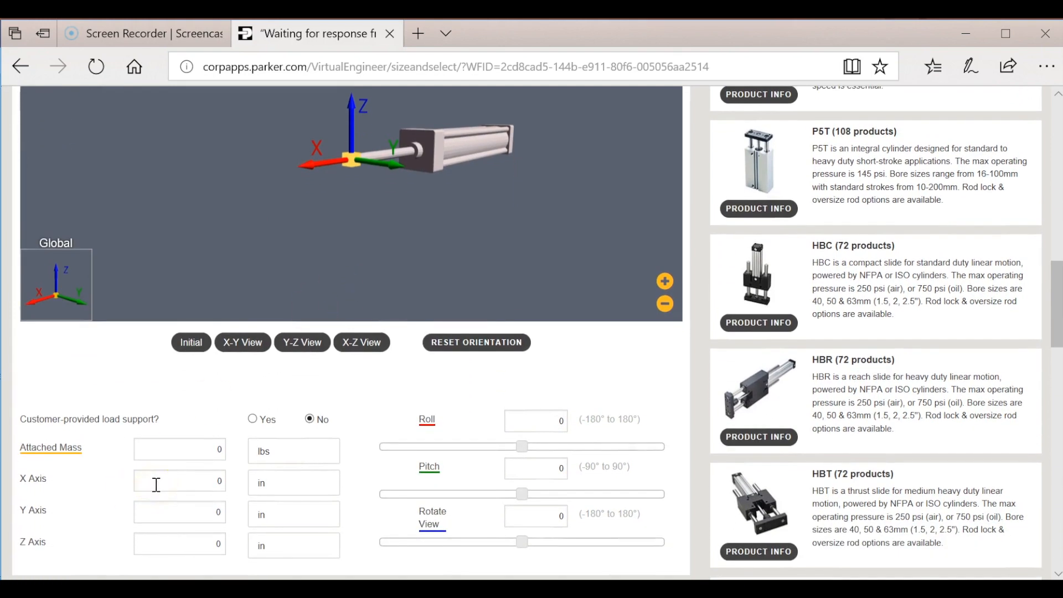
double_click(211, 448)
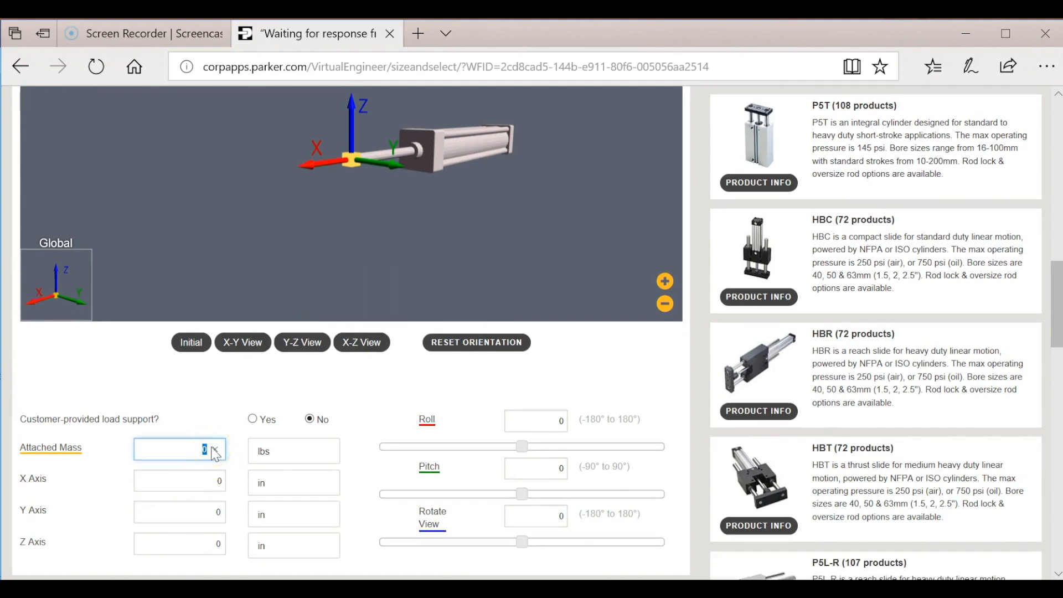
left_click(212, 424)
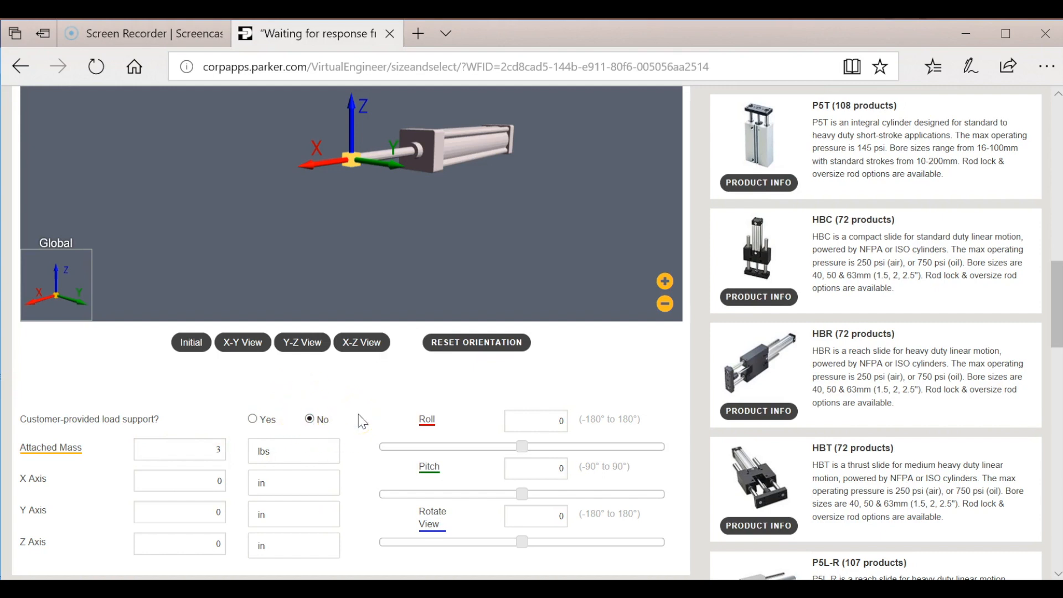
- Set the required life to 5000000 cycles and the stroke length to 12 in
scroll(362, 422, "down", 5)
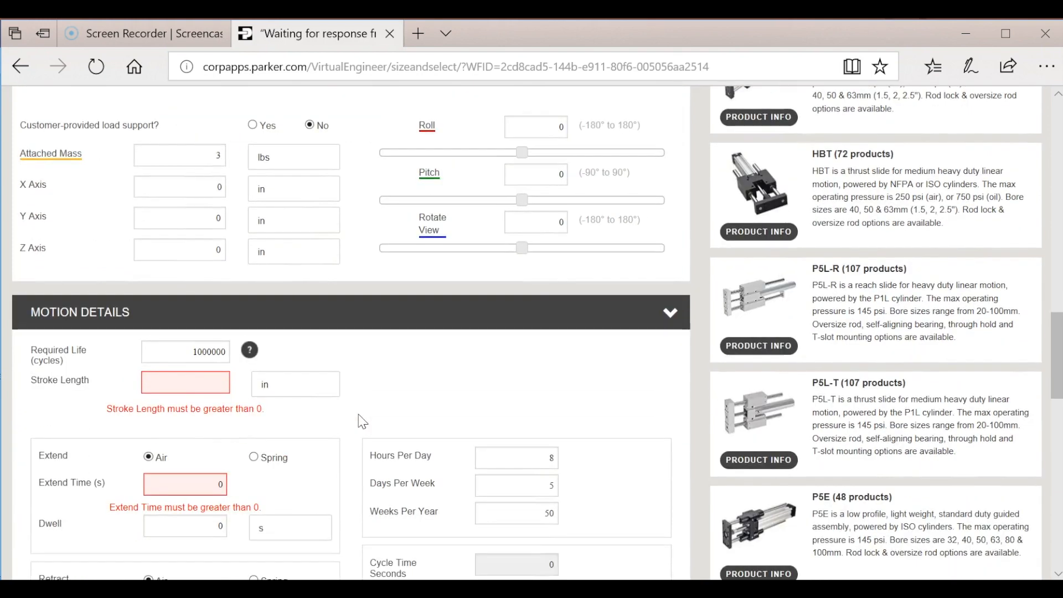
double_click(177, 356)
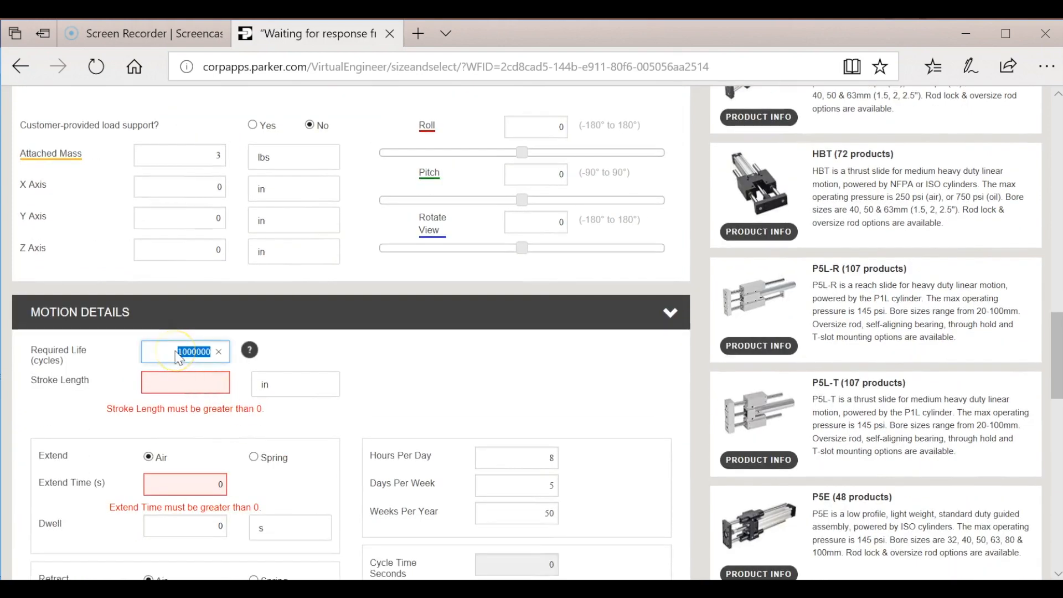
type("5000000")
left_click(196, 394)
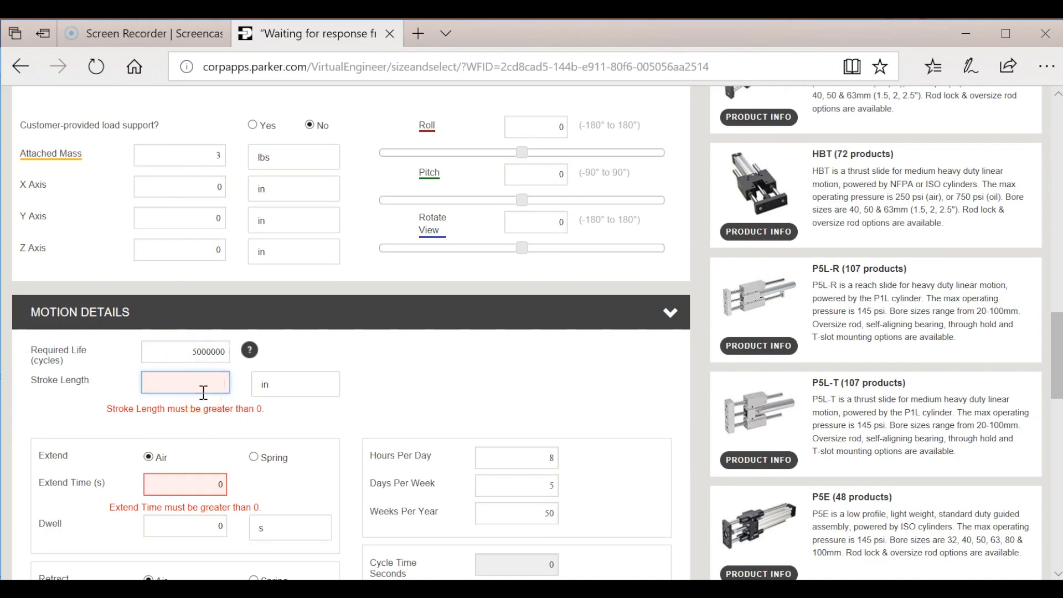
type("12")
- Set the extend time to 1 s and dismiss the connection error dialog
scroll(203, 392, "down", 2)
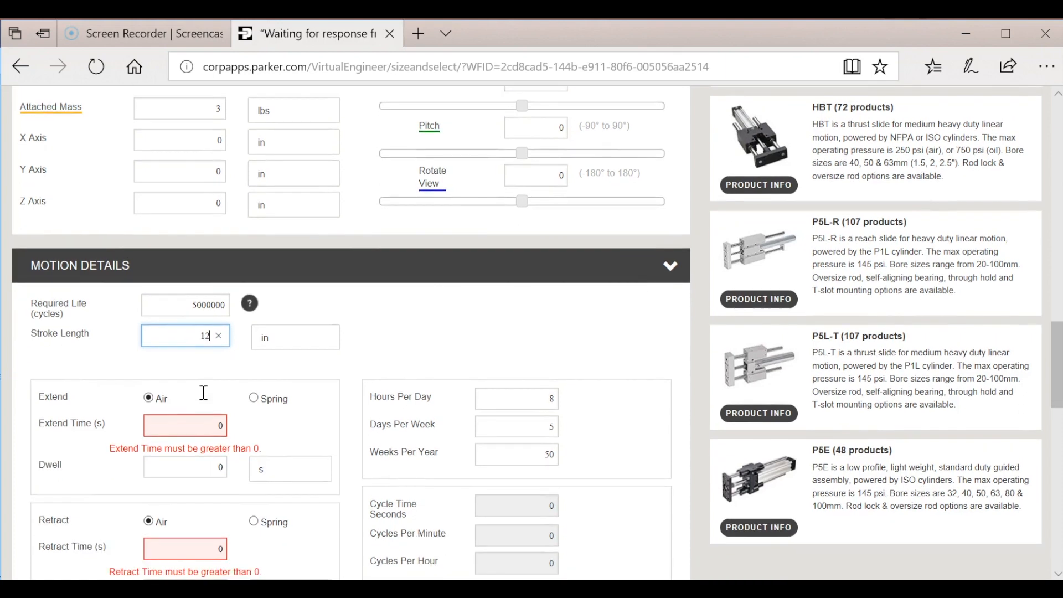
left_click(212, 344)
double_click(214, 347)
type("1")
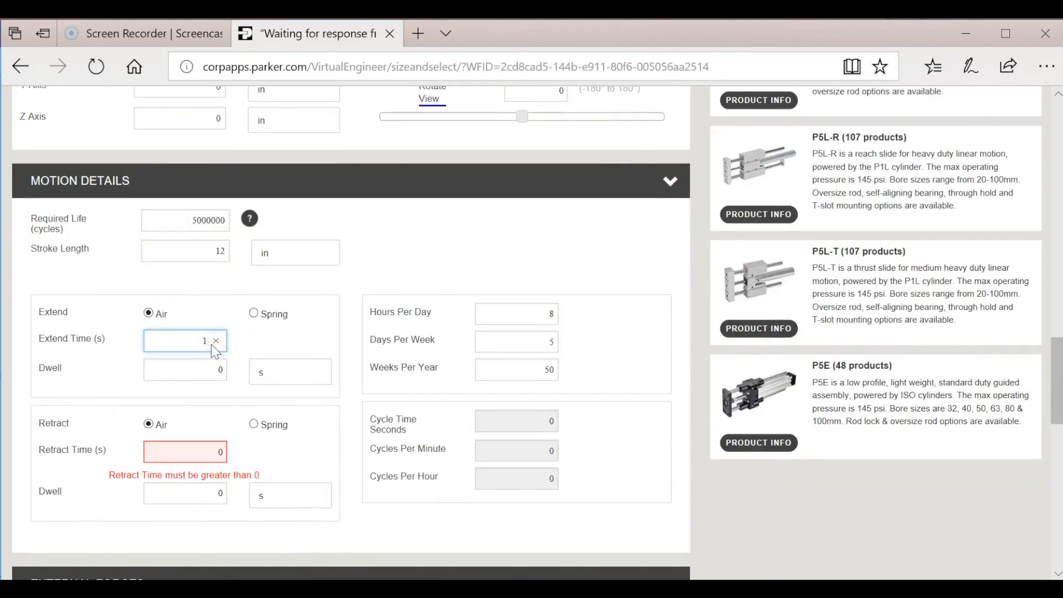
left_click(213, 367)
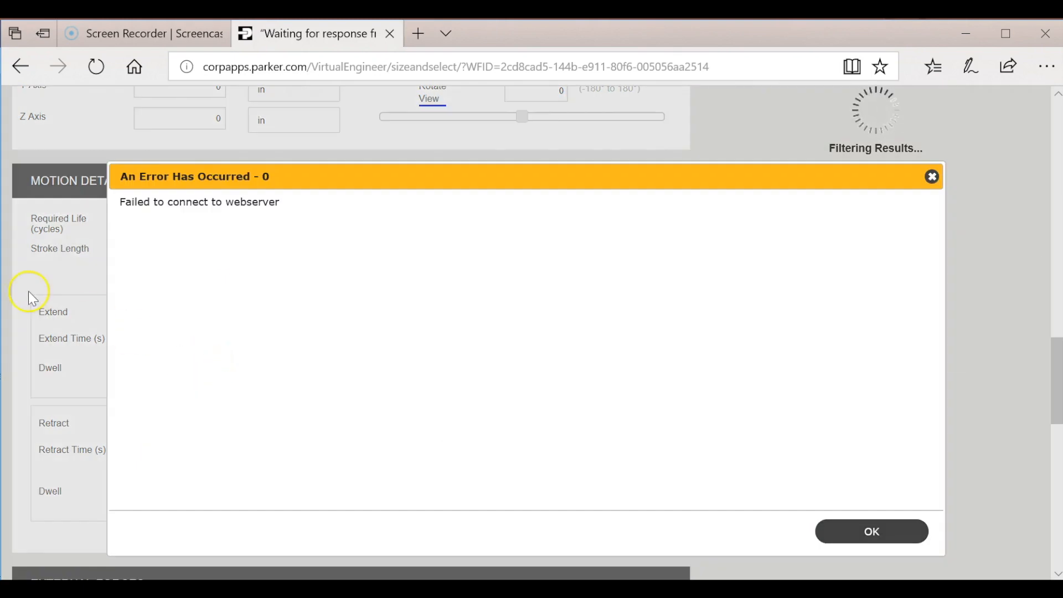
left_click(855, 534)
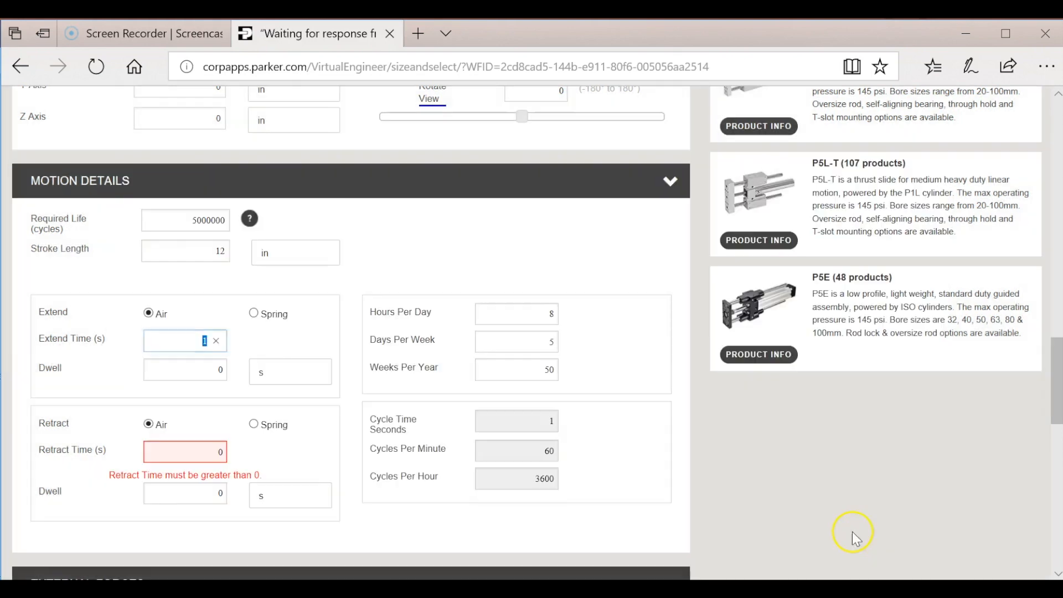
left_click(197, 382)
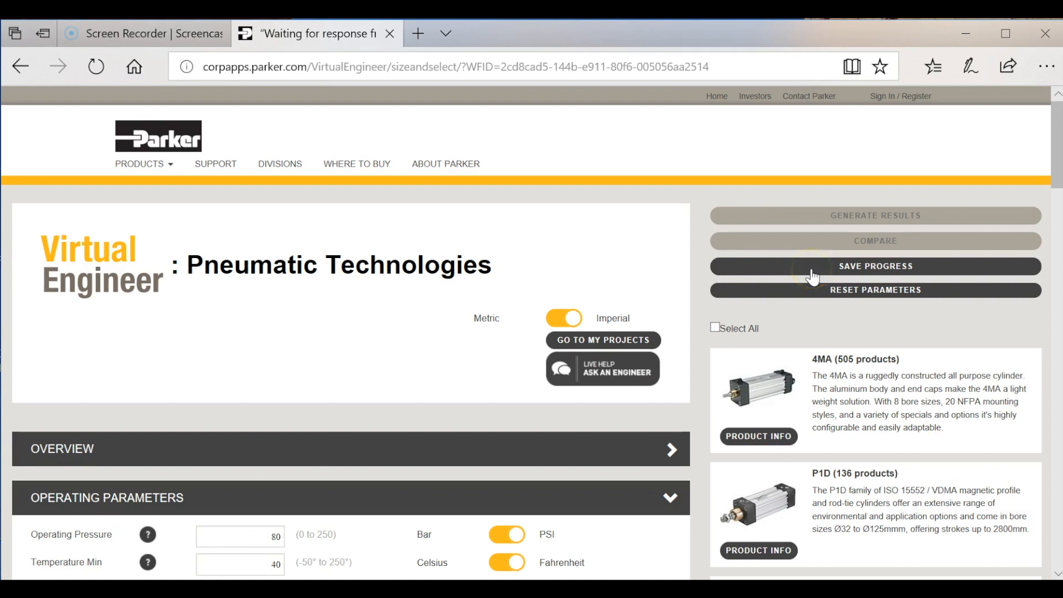
- Reset all sizing parameters, confirming the loss of entered values, and switch the units to Imperial
left_click(824, 299)
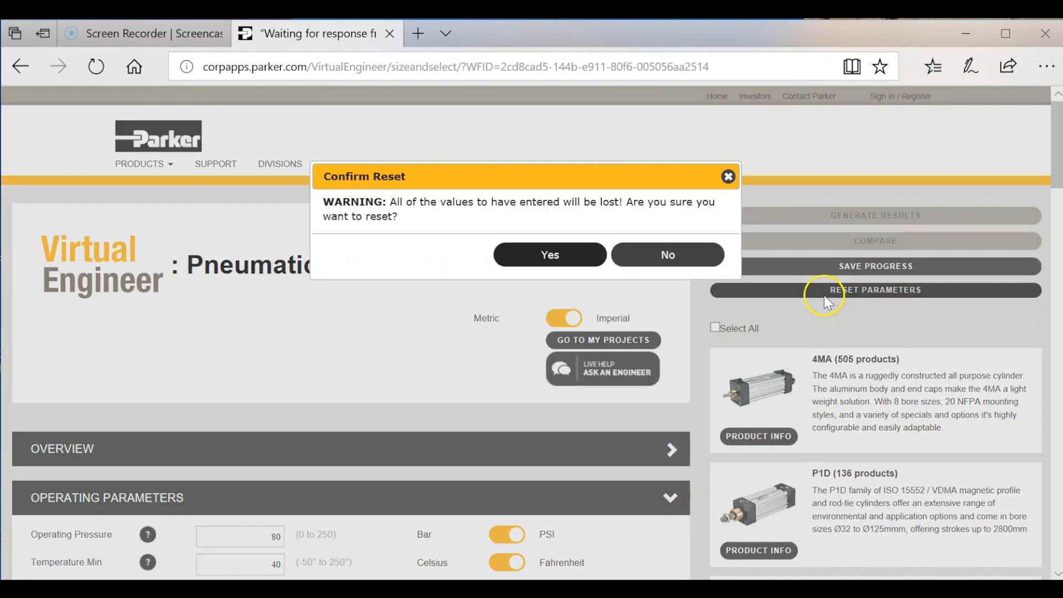
left_click(535, 254)
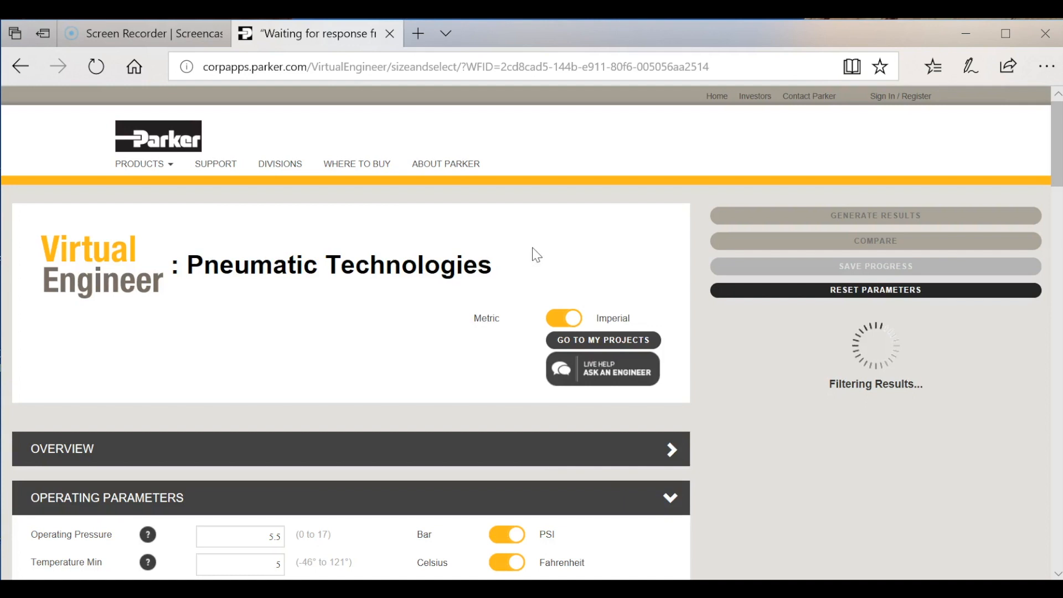
left_click(558, 317)
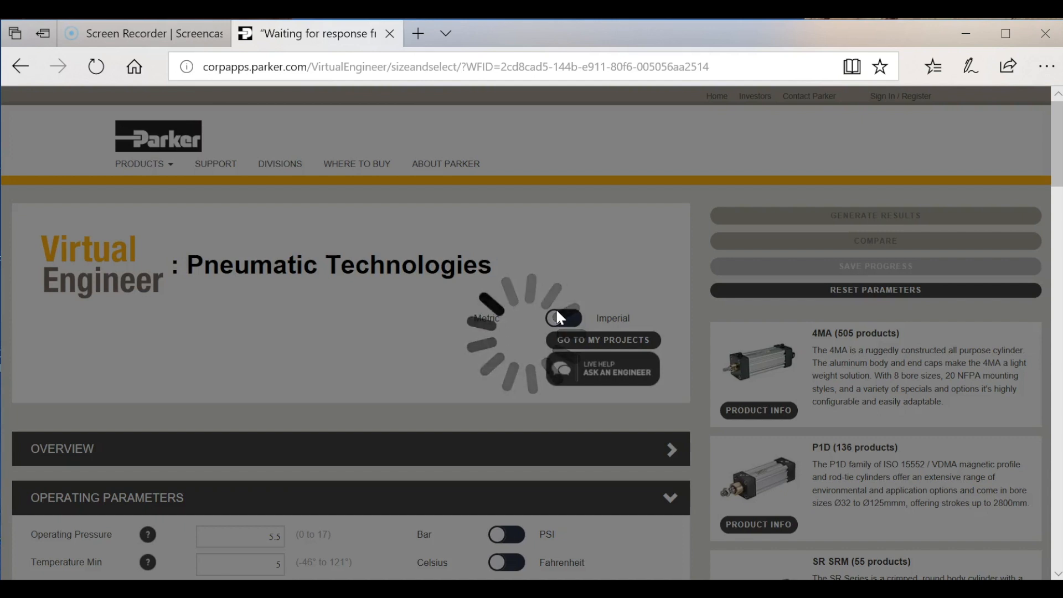
- Set the tubing length in the operating parameters to 10 in
scroll(286, 344, "down", 3)
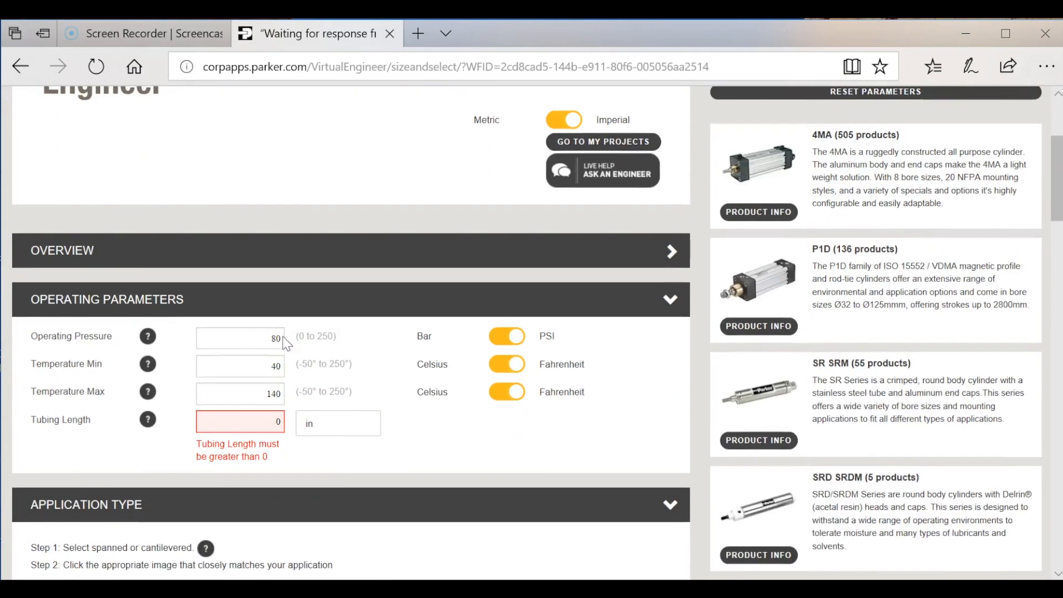
left_click(269, 389)
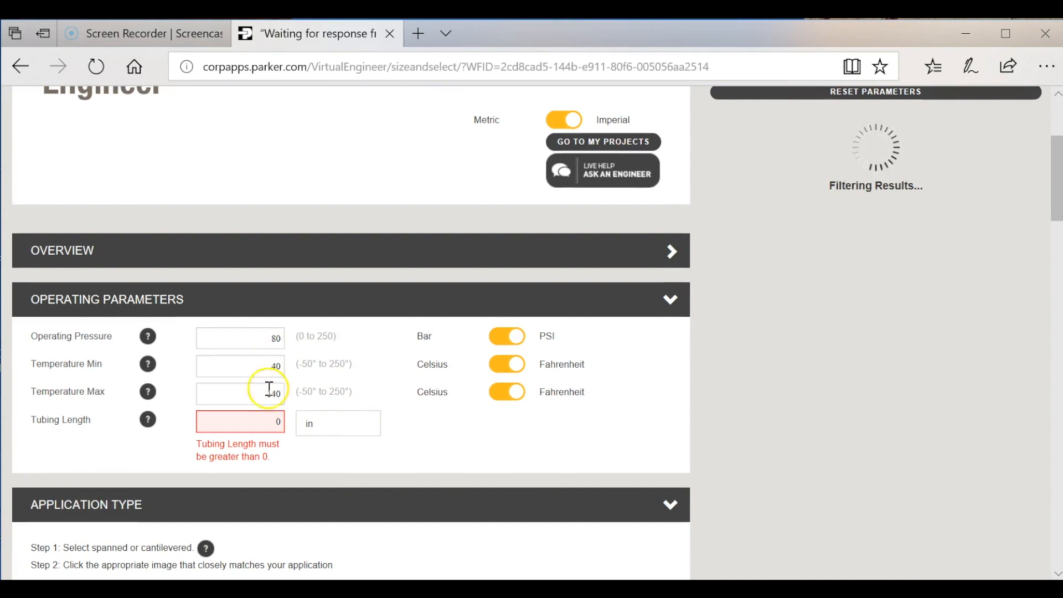
left_click(265, 423)
double_click(265, 423)
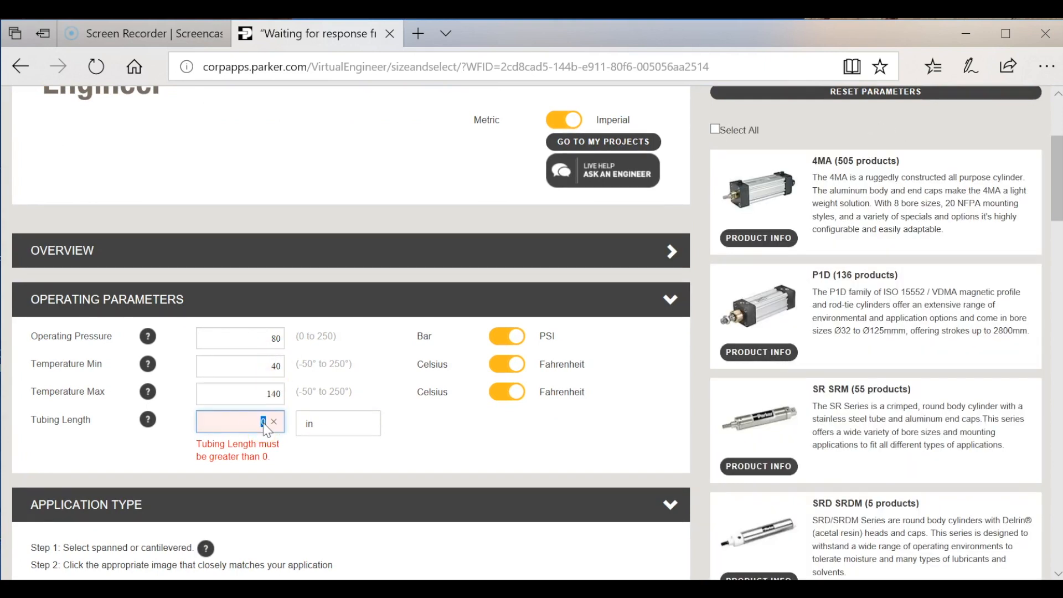
key("BackSpace")
- Set the attached mass in the actuator orientation to 3 lbs
scroll(265, 423, "down", 2)
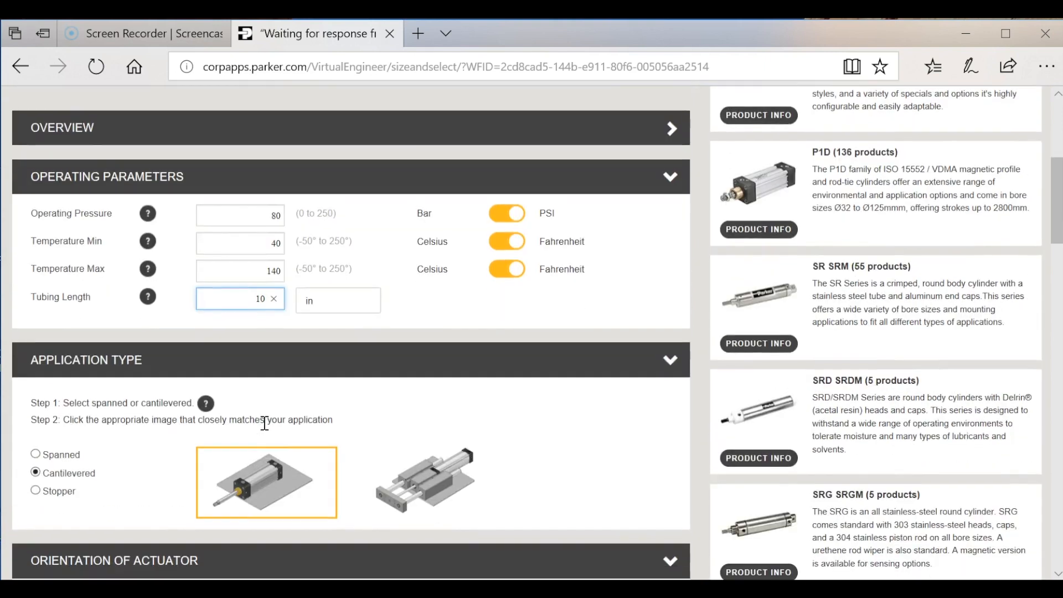
scroll(260, 499, "down", 2)
scroll(262, 495, "down", 4)
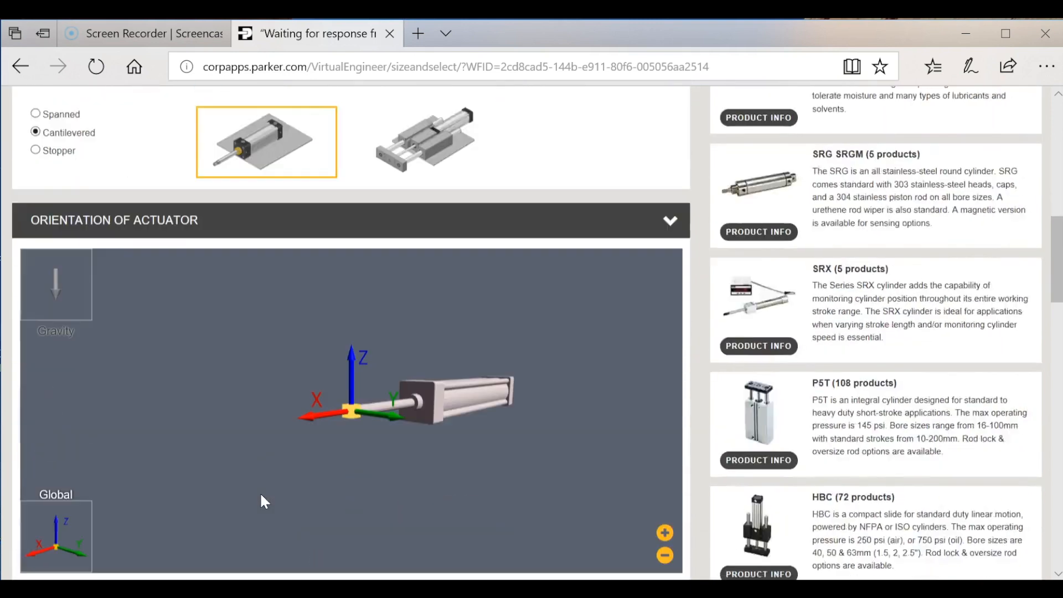
scroll(260, 494, "down", 1)
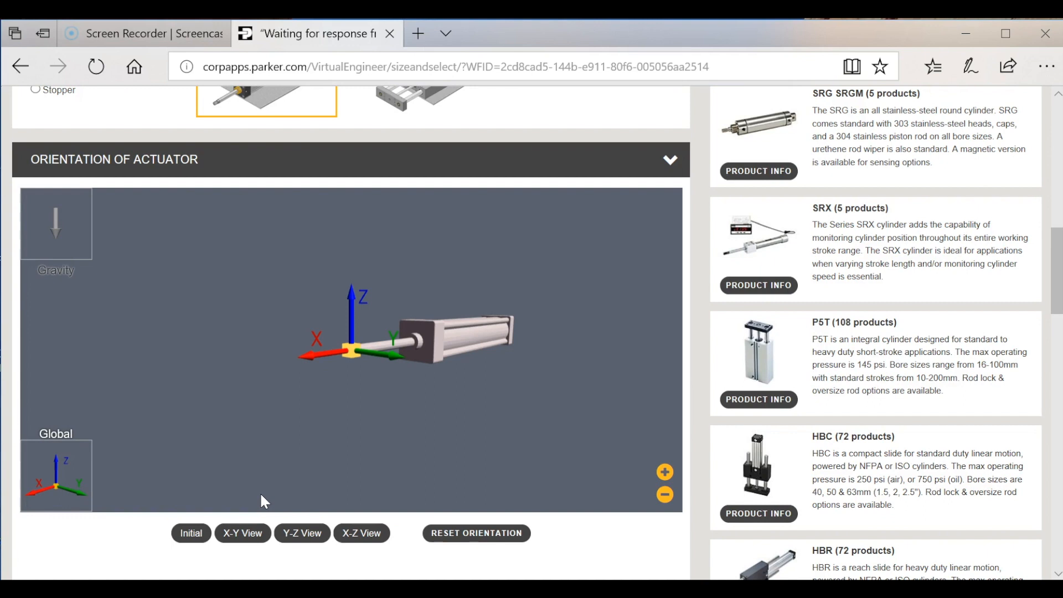
scroll(260, 491, "down", 3)
left_click(208, 464)
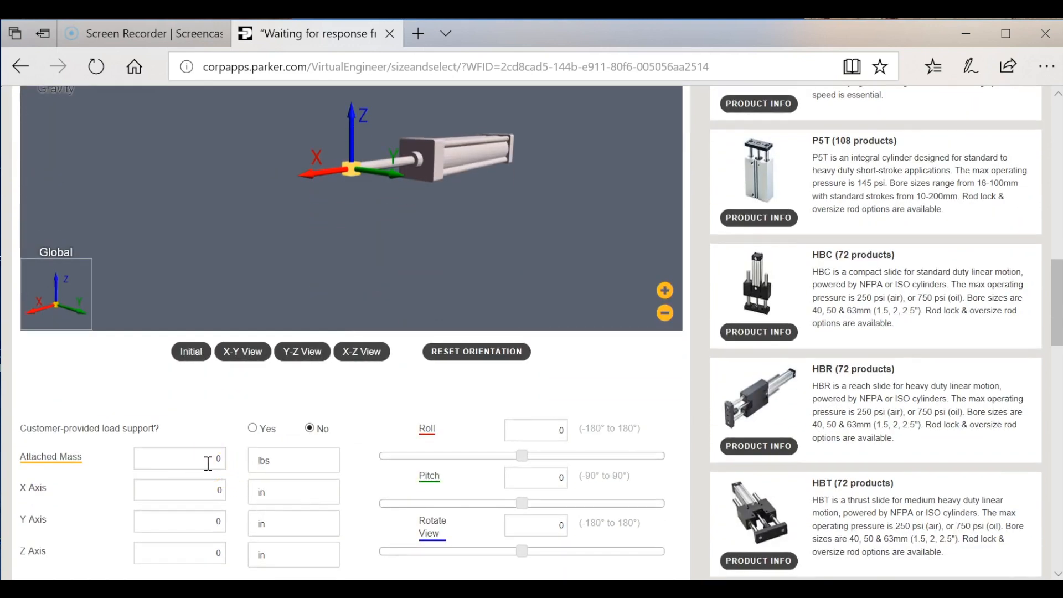
left_click(207, 463)
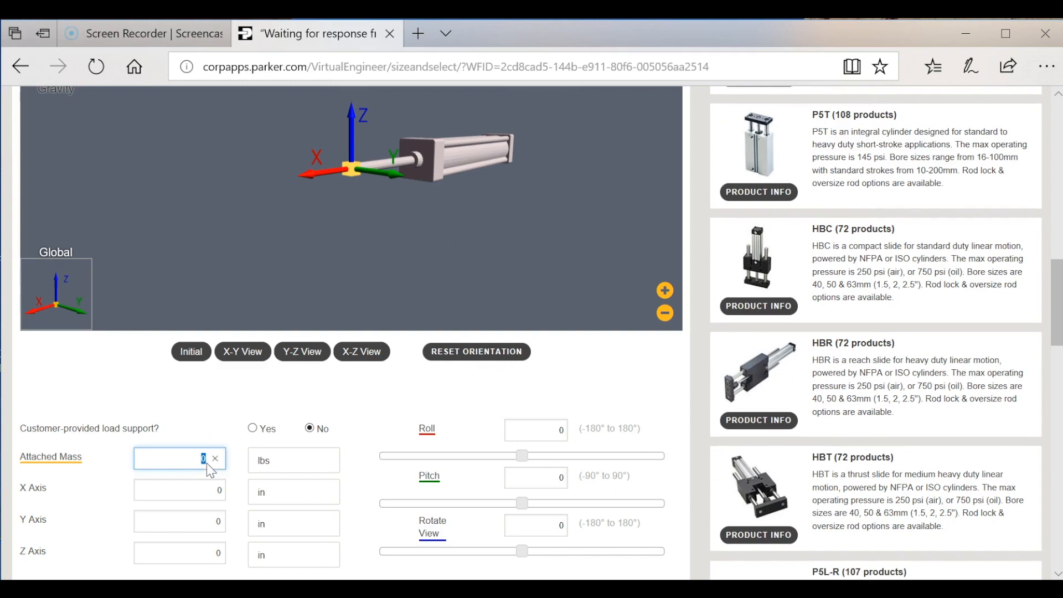
type("3")
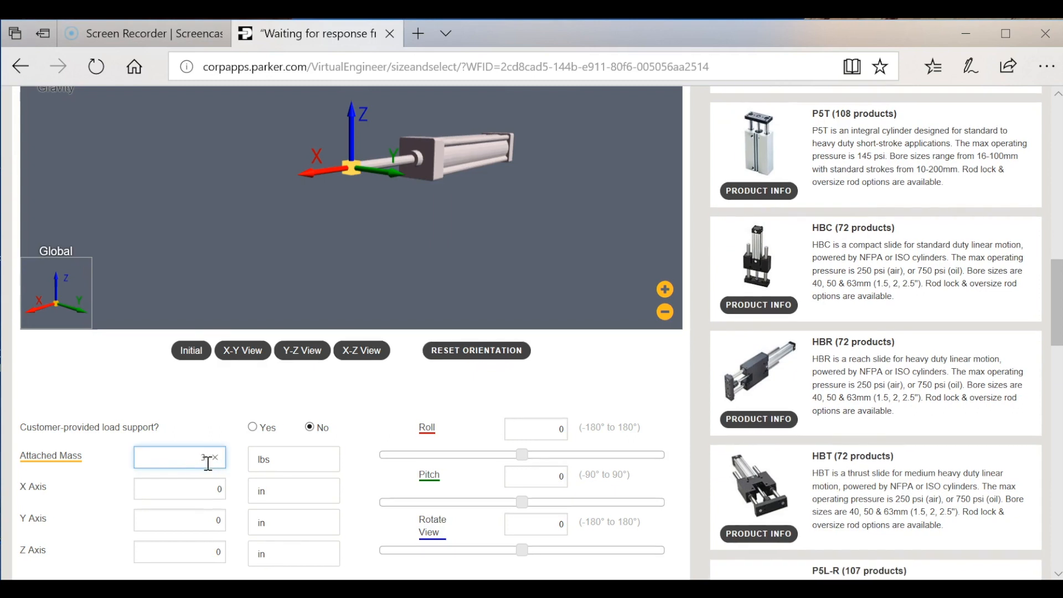
left_click(235, 399)
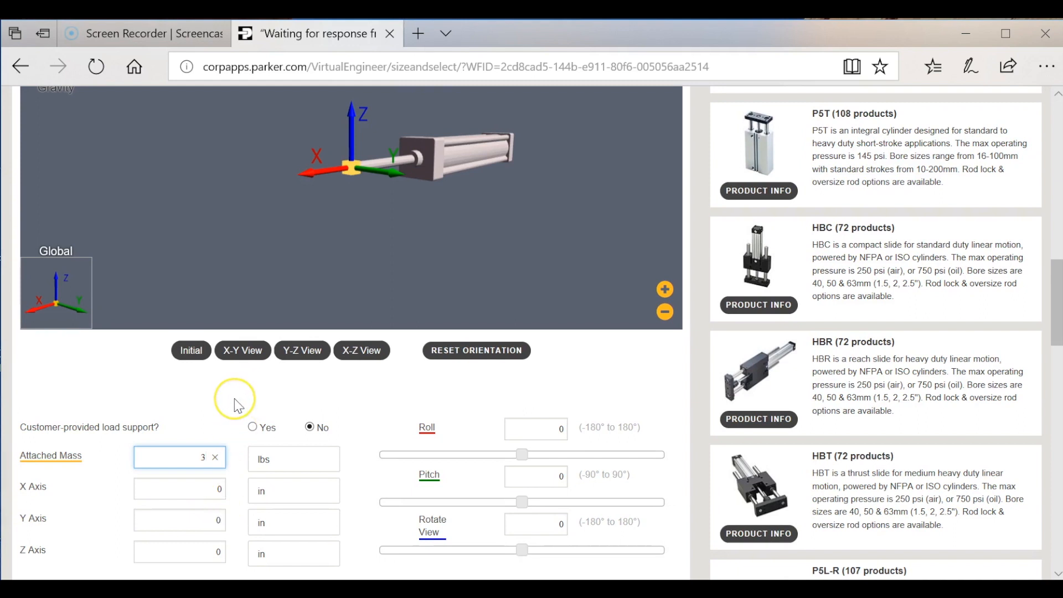
scroll(235, 400, "down", 4)
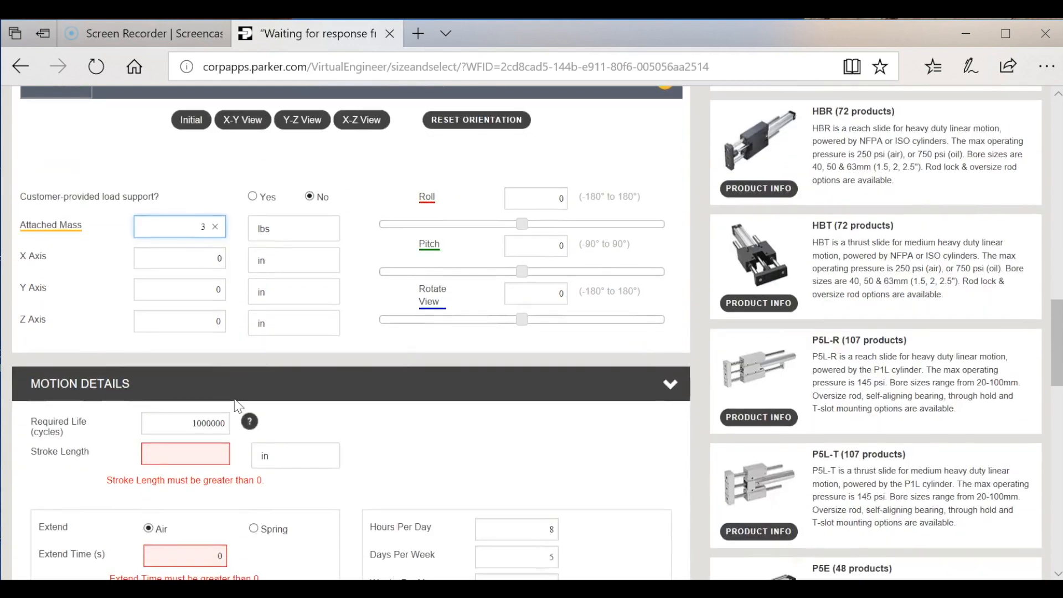
left_click(211, 209)
- Set the required life to 5000000 cycles and the stroke length to 12 in in the motion details
scroll(302, 212, "down", 2)
double_click(203, 328)
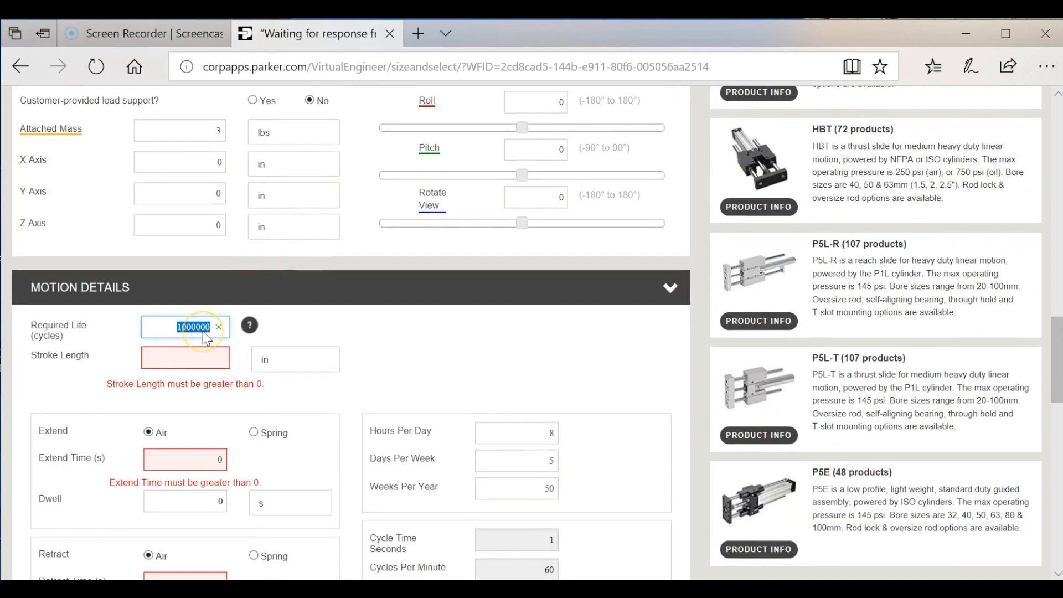
type("5")
left_click(213, 361)
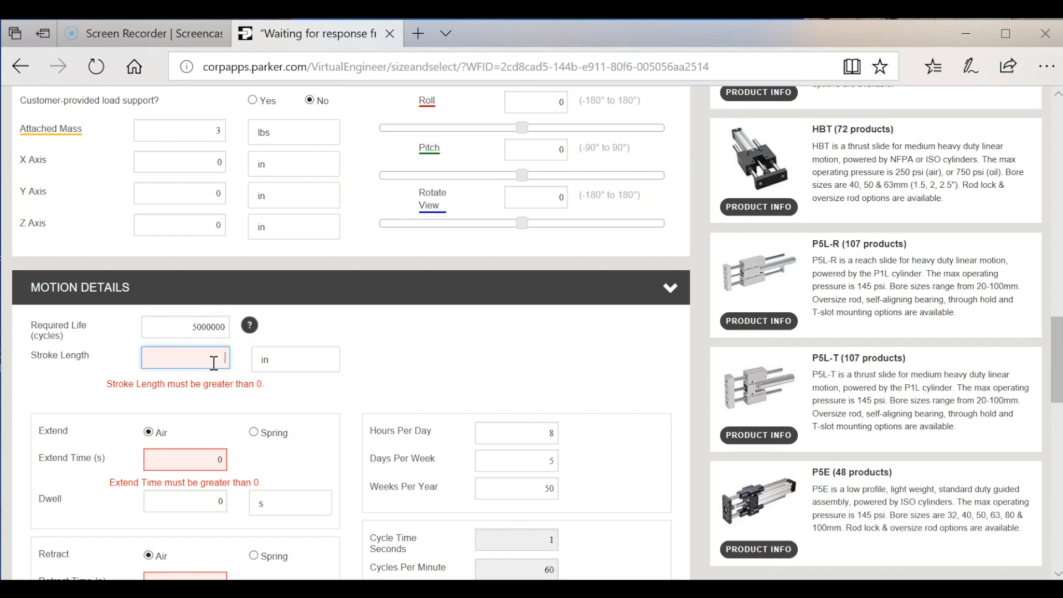
type("12")
- Set the extend time to 1 s and the extend dwell to 1 s
scroll(217, 369, "down", 2)
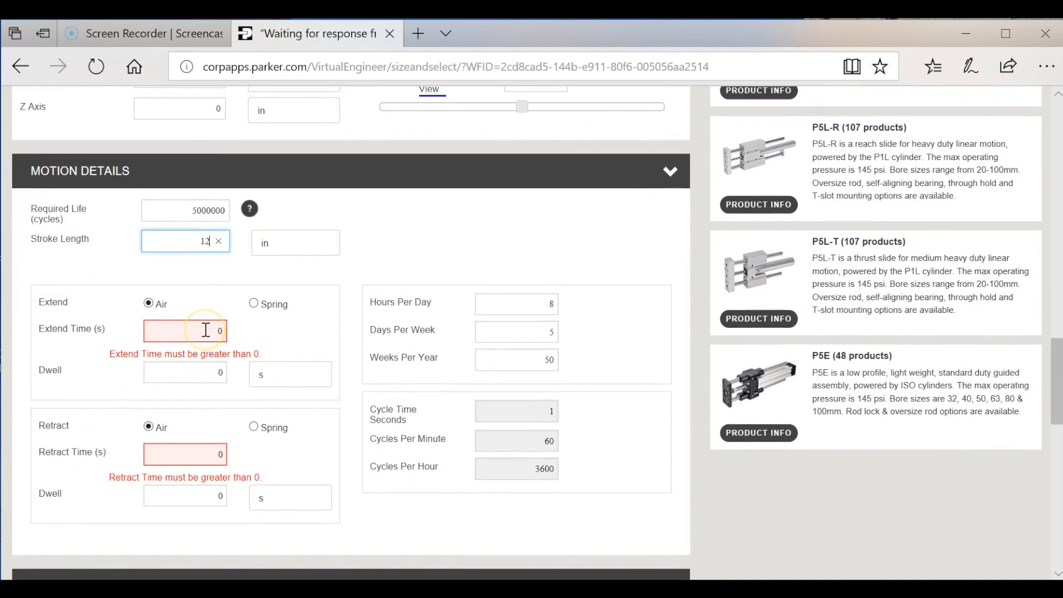
left_click(205, 330)
type("1")
left_click(209, 368)
type("1")
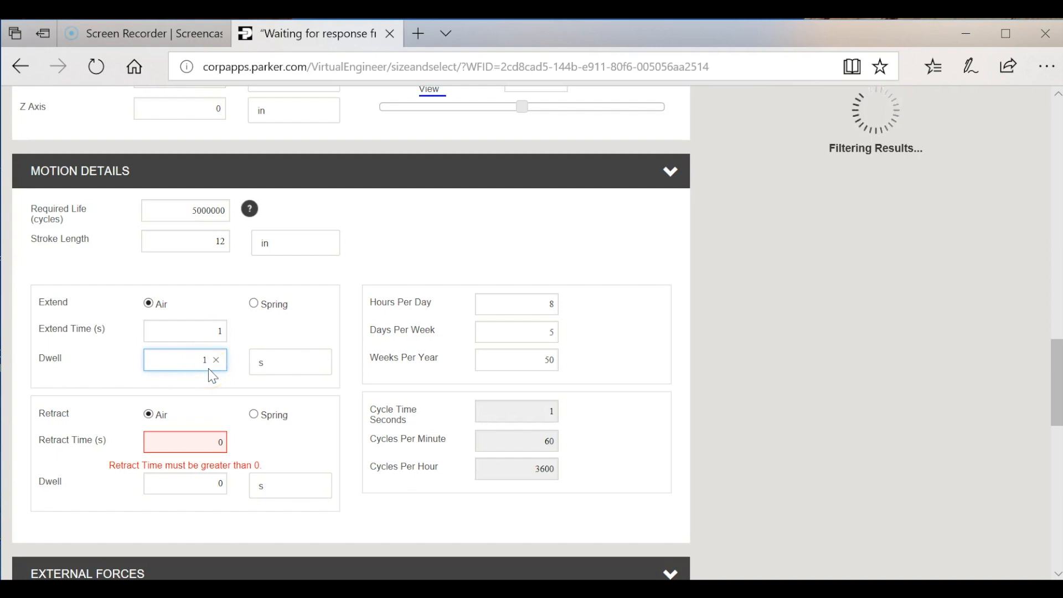
- Set the retract time to 0.5 s and the retract dwell to 2 s
left_click(217, 442)
type("0.5")
left_click(209, 479)
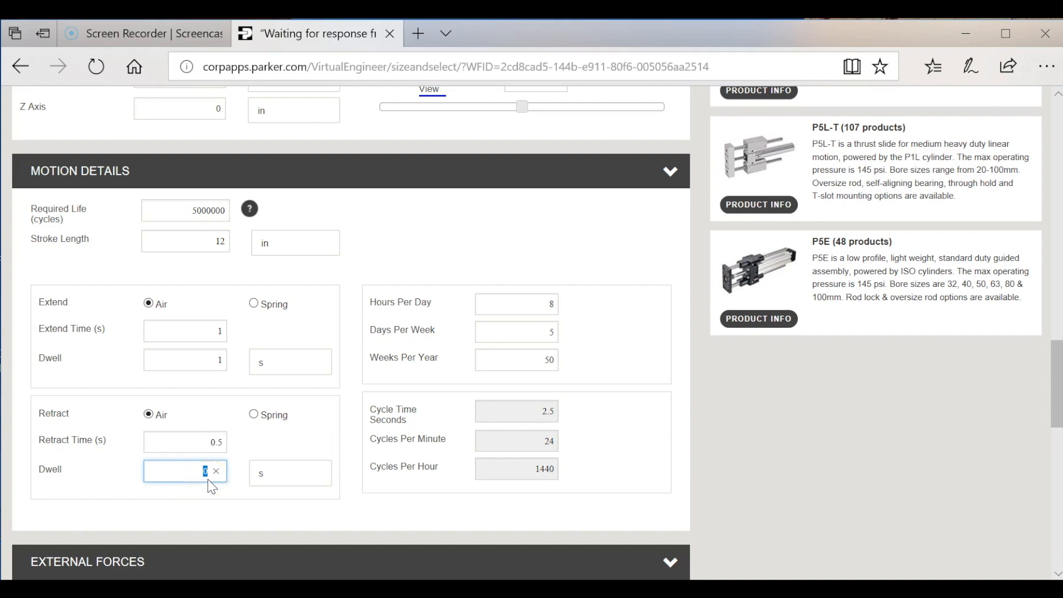
left_click(278, 443)
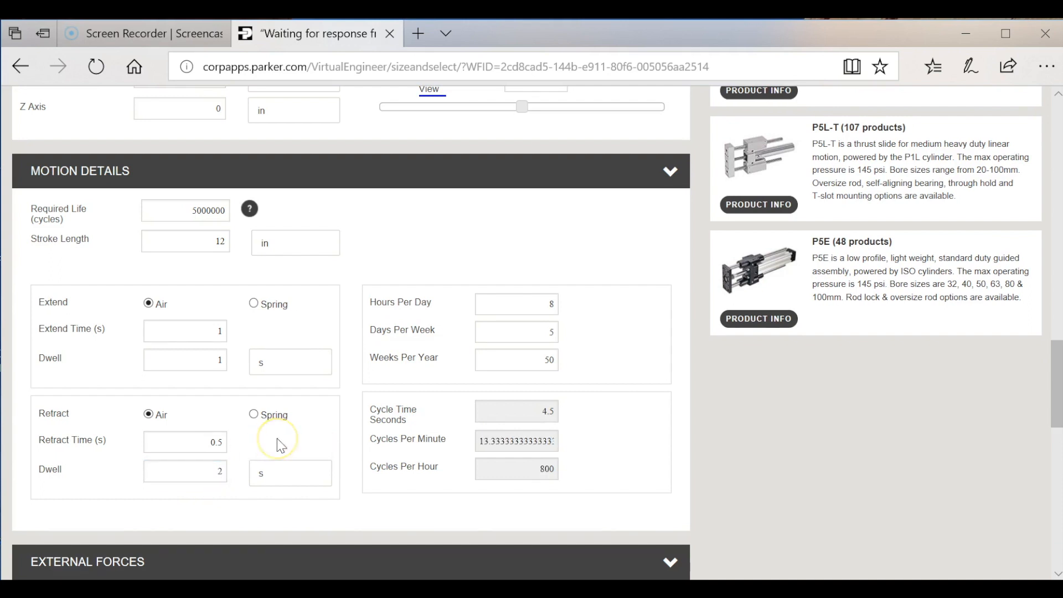
- Set the coefficient of friction for the pushed mass to 0.15 in the external forces
scroll(280, 444, "down", 2)
scroll(280, 444, "down", 4)
left_click(287, 287)
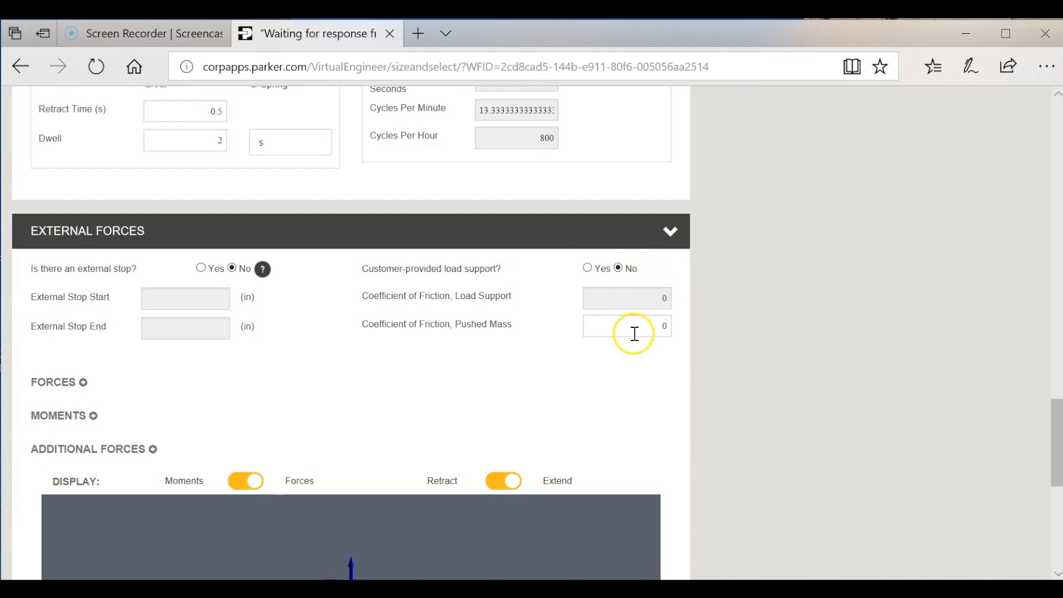
left_click(634, 334)
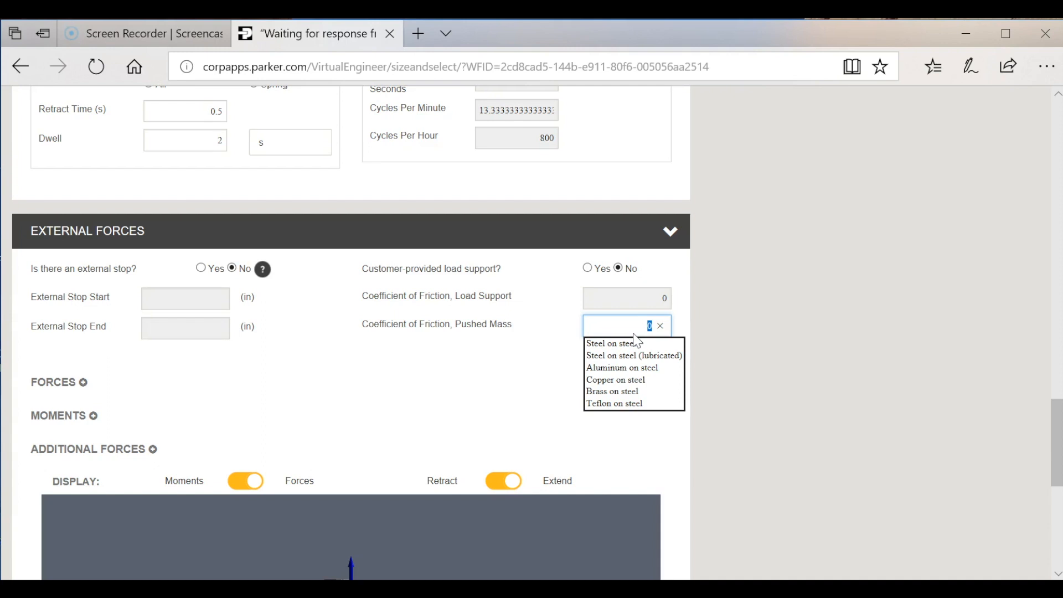
type("0.15")
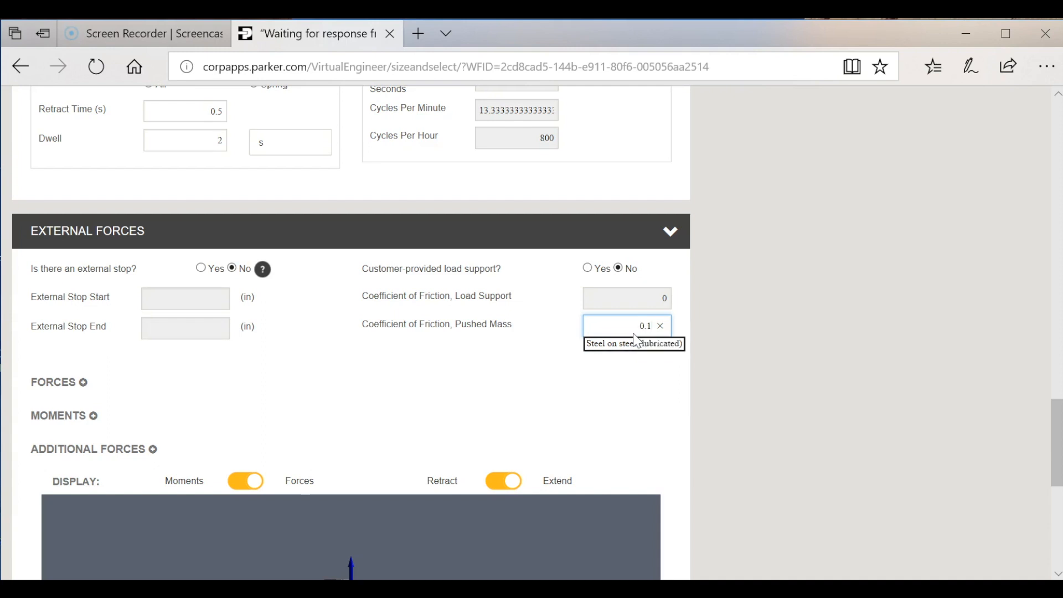
left_click(502, 388)
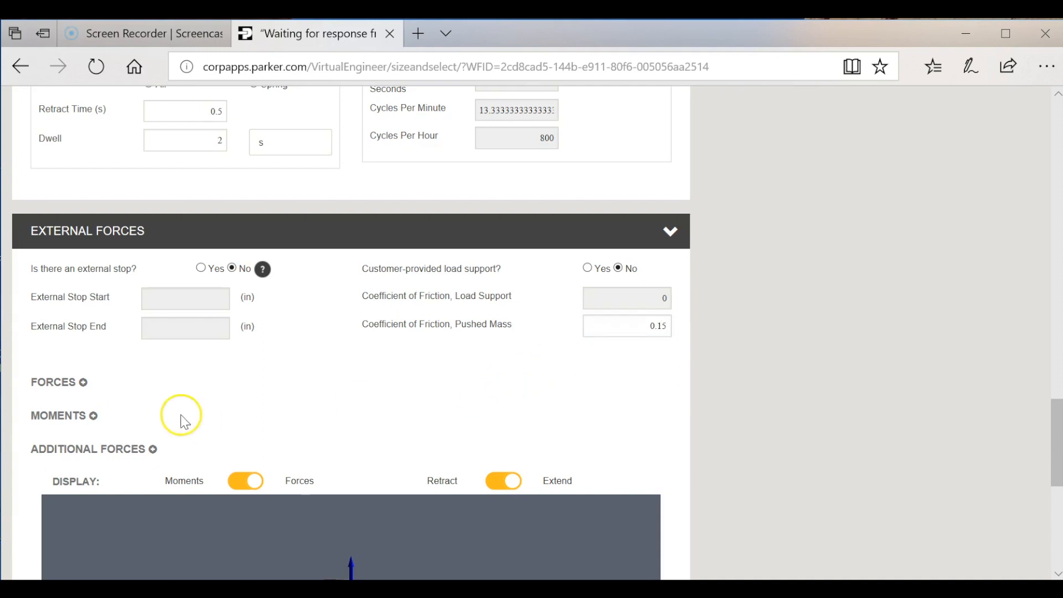
- Add one entry each for forces, moments and additional forces in the external forces section
scroll(183, 418, "down", 2)
left_click(83, 263)
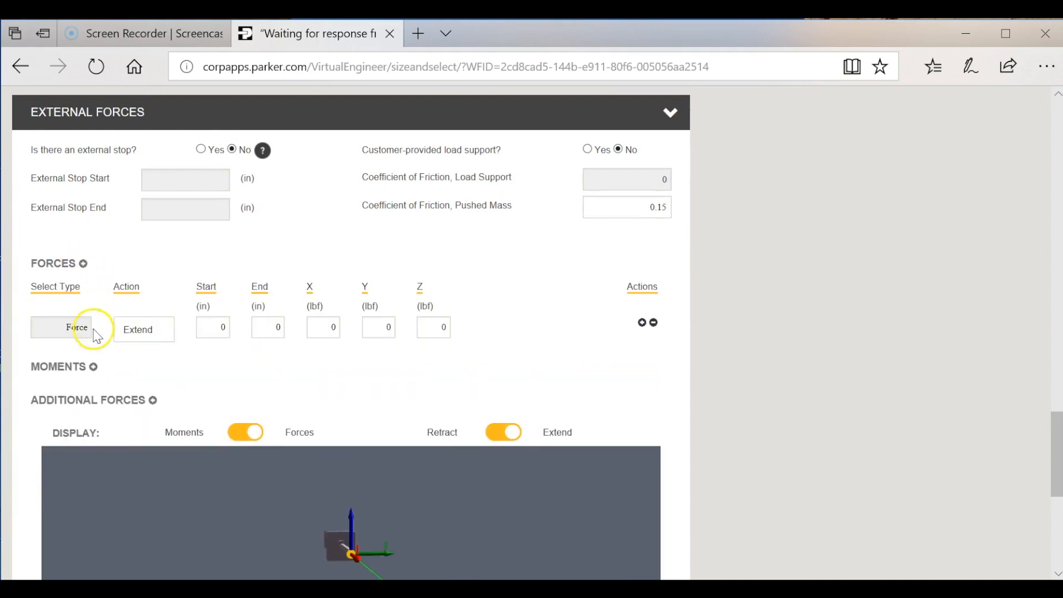
left_click(89, 368)
left_click(154, 471)
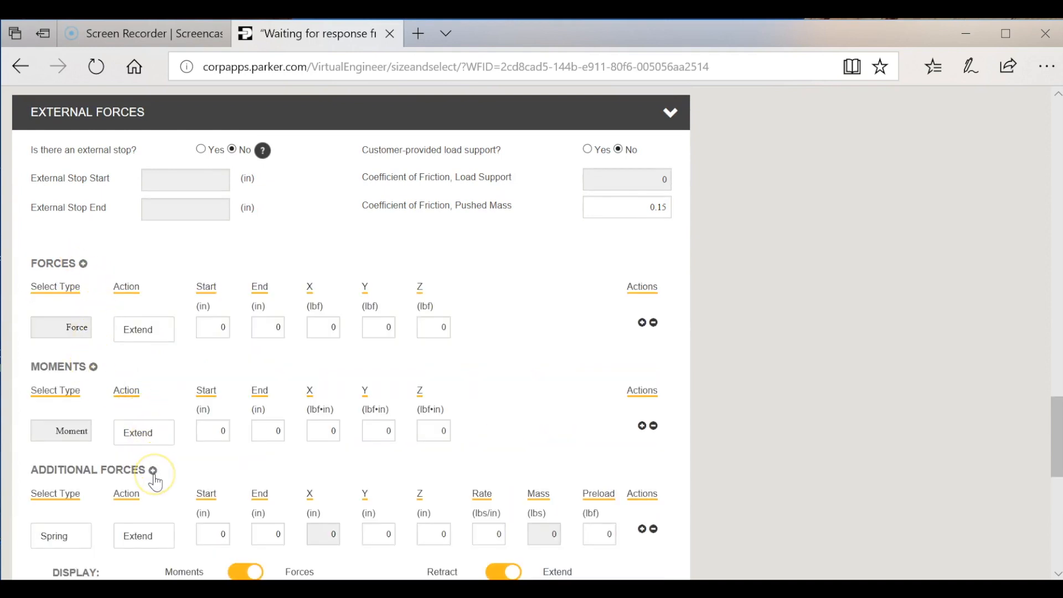
- Change the additional force's type to Pushed Mass
scroll(156, 481, "down", 1)
left_click(140, 477)
left_click(58, 484)
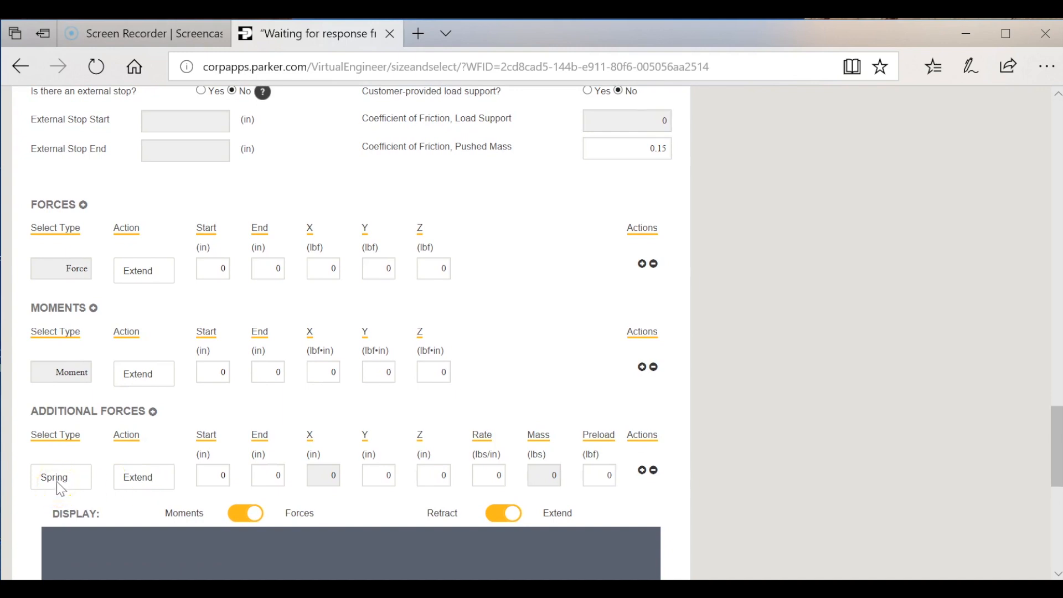
left_click(61, 487)
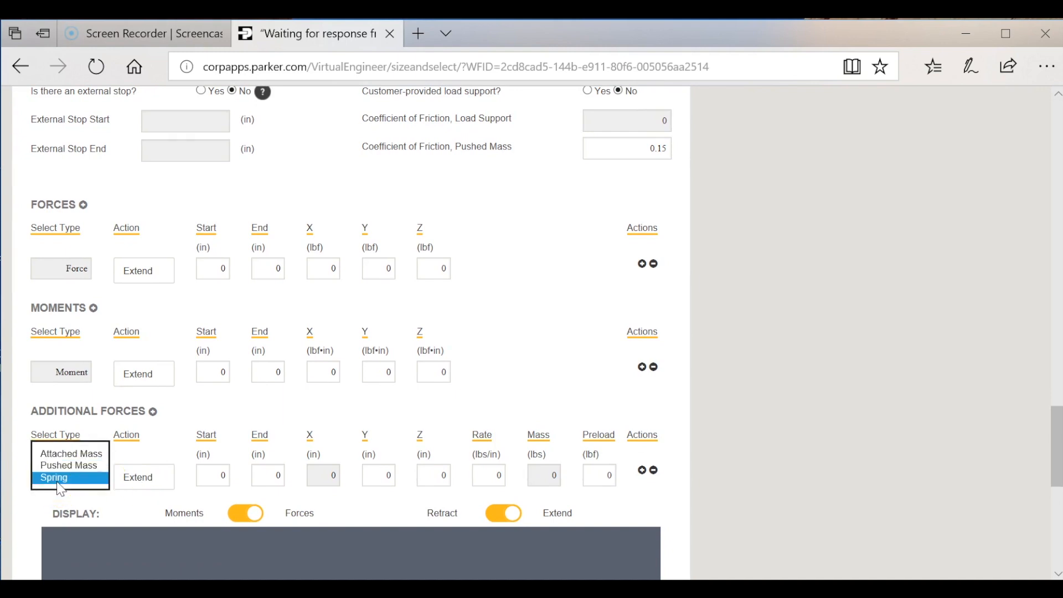
left_click(71, 465)
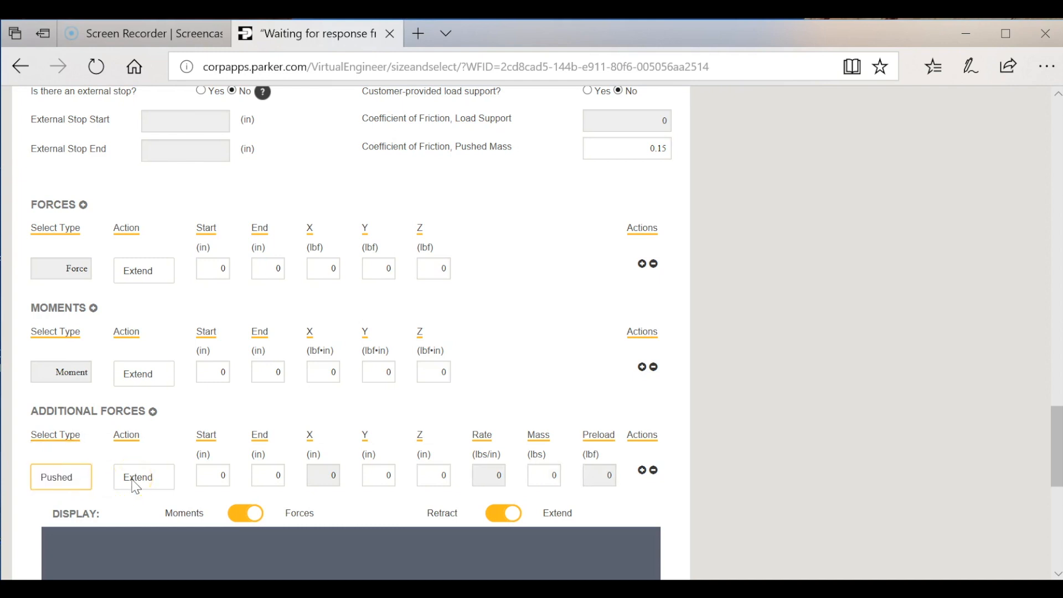
- Set the pushed mass to 30 lbs with its end position at 12 in
left_click(186, 458)
left_click(250, 468)
left_click(227, 471)
left_click(277, 474)
type("12")
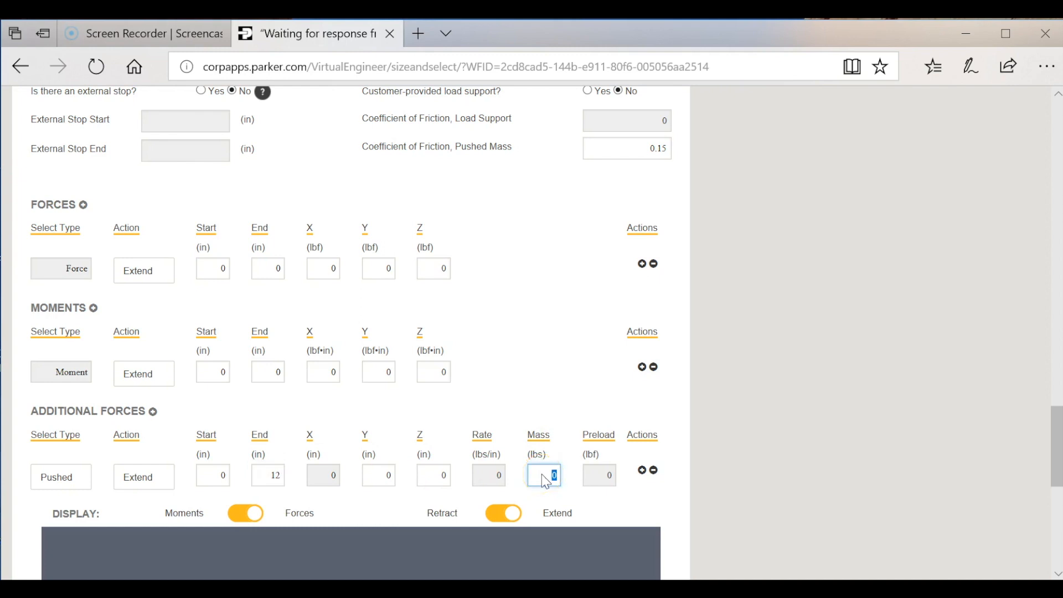
type("30")
left_click(442, 469)
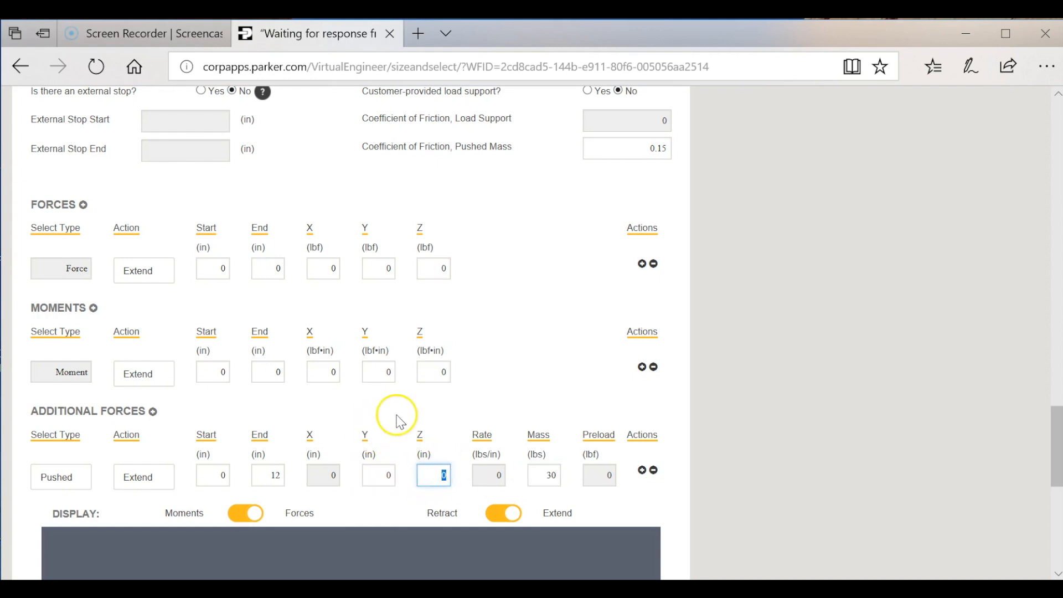
left_click(453, 415)
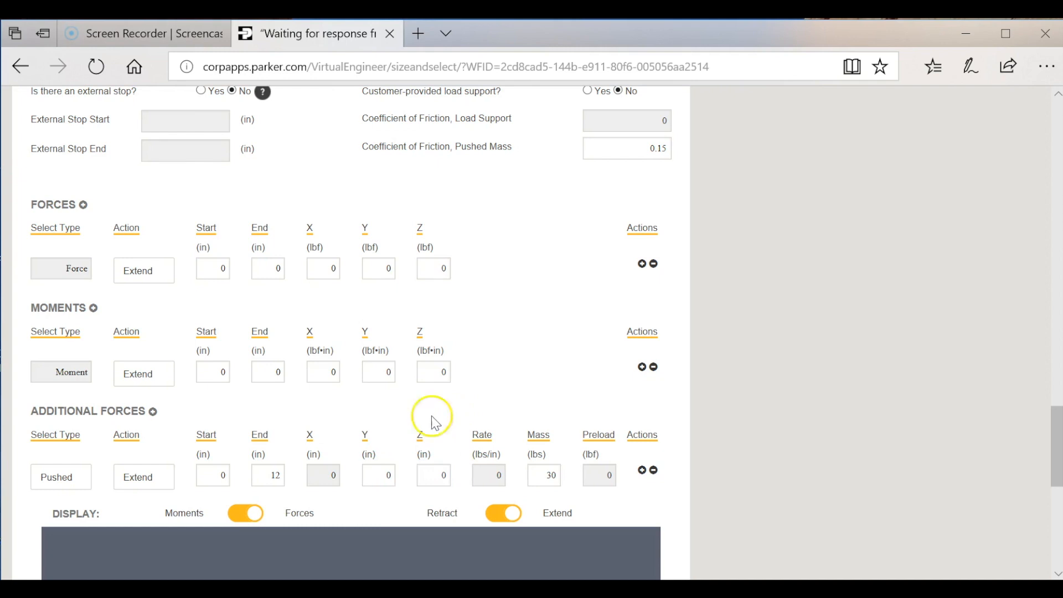
- Generate the results for the entered cantilevered cylinder application
scroll(361, 421, "down", 4)
scroll(361, 421, "up", 1)
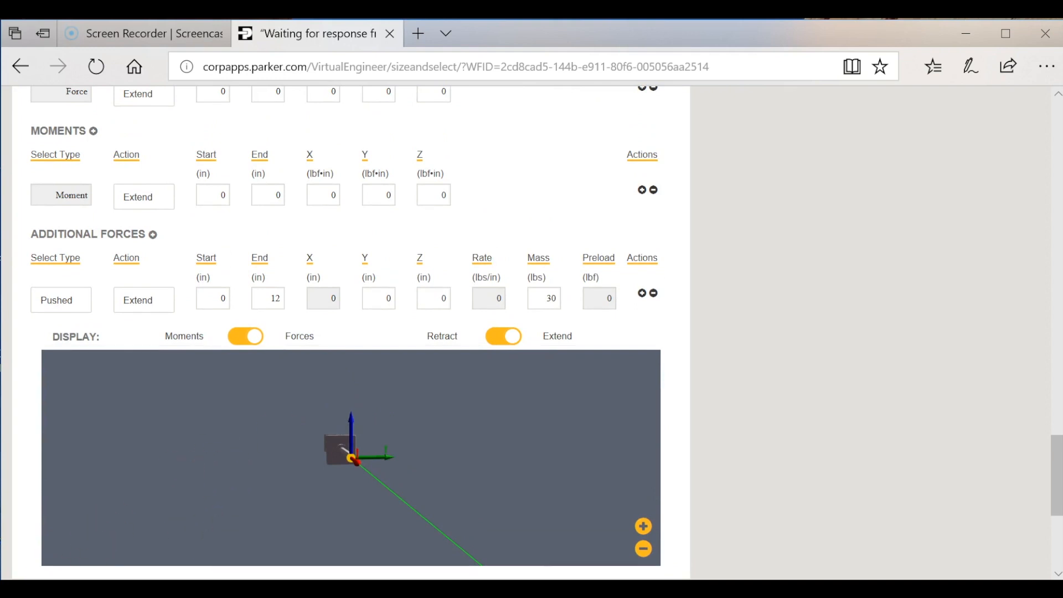
scroll(540, 527, "up", 15)
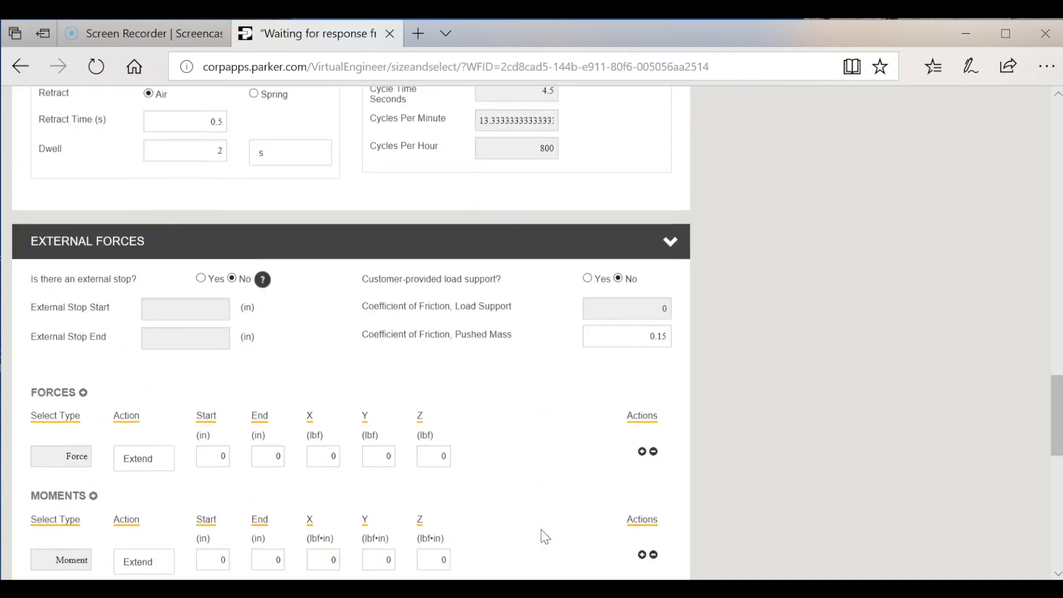
scroll(540, 527, "up", 10)
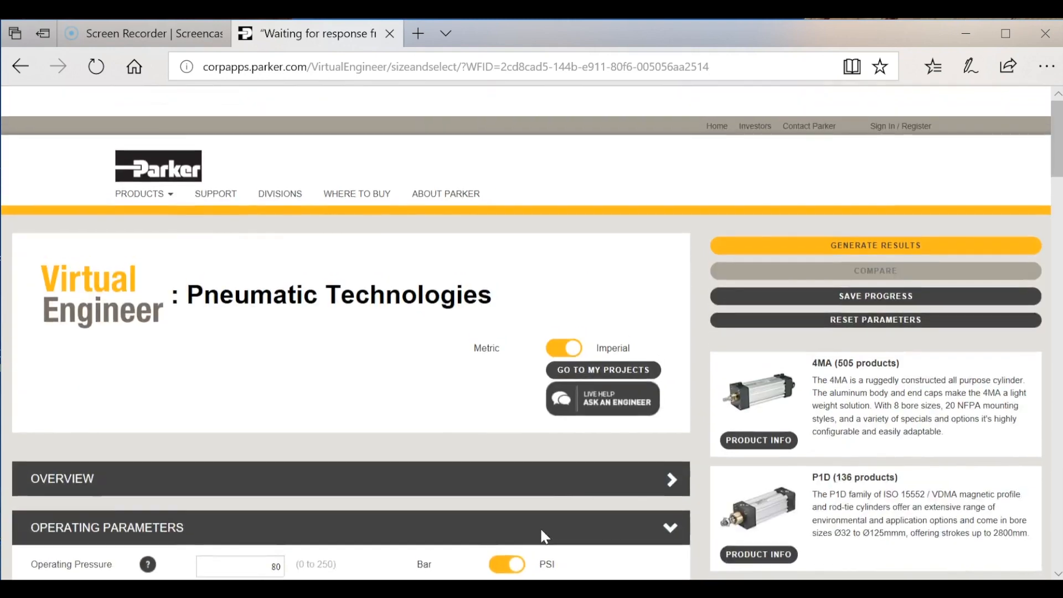
left_click(879, 239)
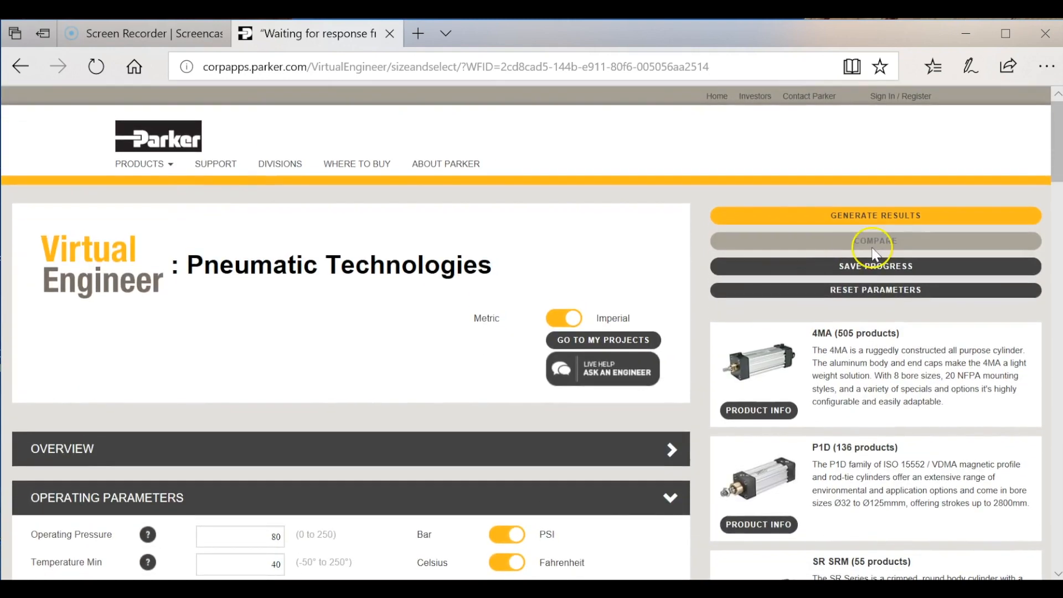
left_click(884, 221)
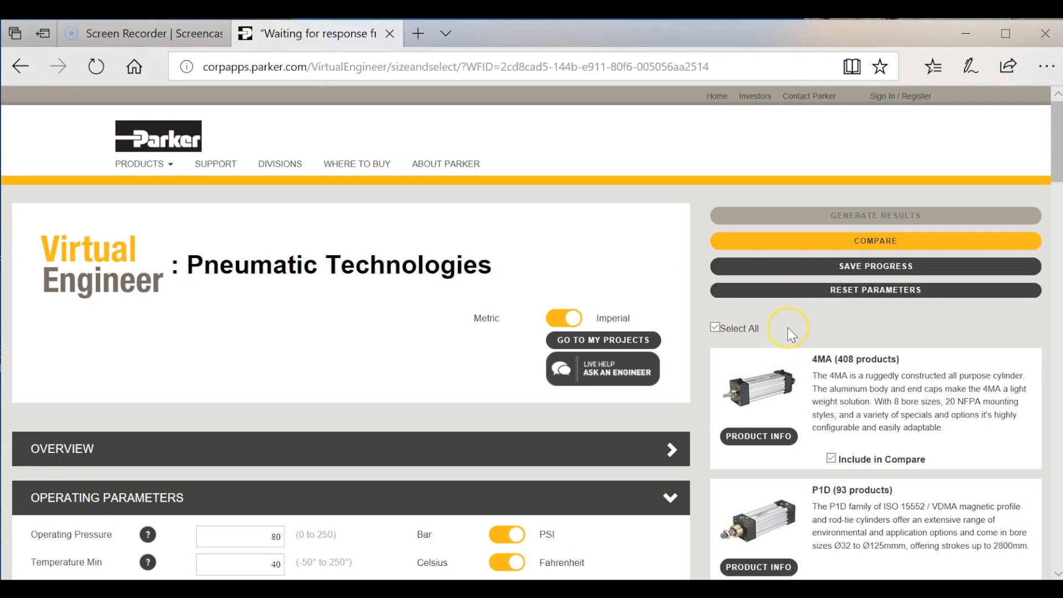
- Examine the list of matching product series, from the 4MA and P1D cylinders to the HB and P5L slides
scroll(787, 328, "down", 1)
scroll(792, 335, "down", 3)
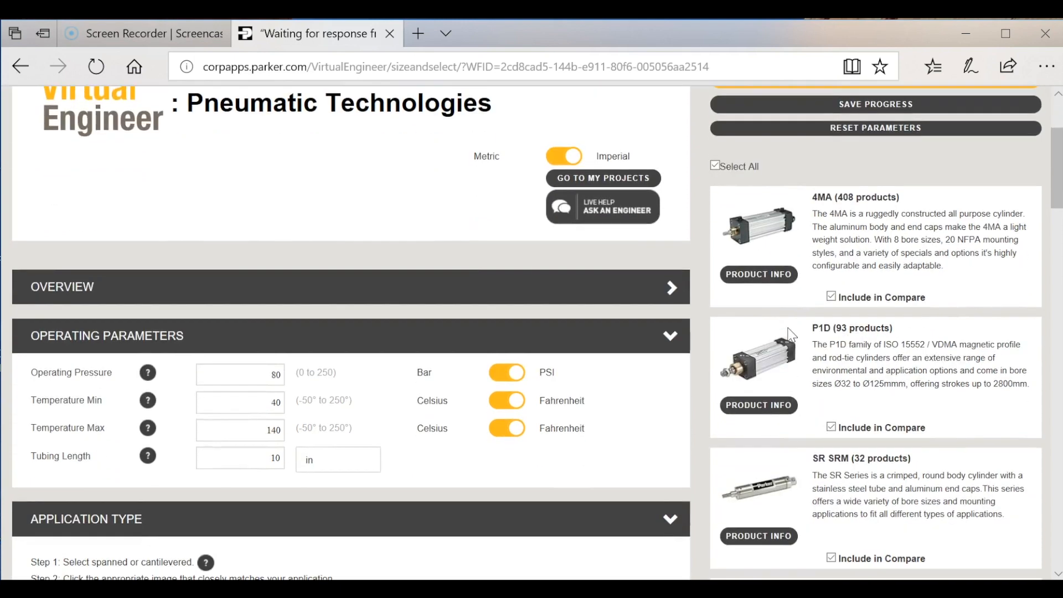
scroll(791, 334, "down", 1)
left_click(785, 267)
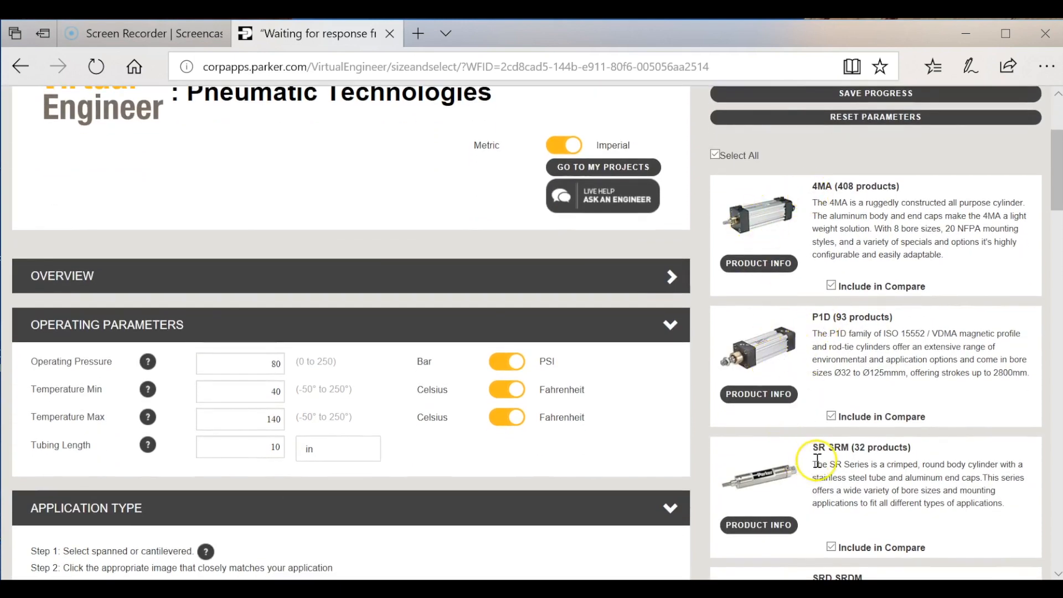
scroll(813, 477, "down", 12)
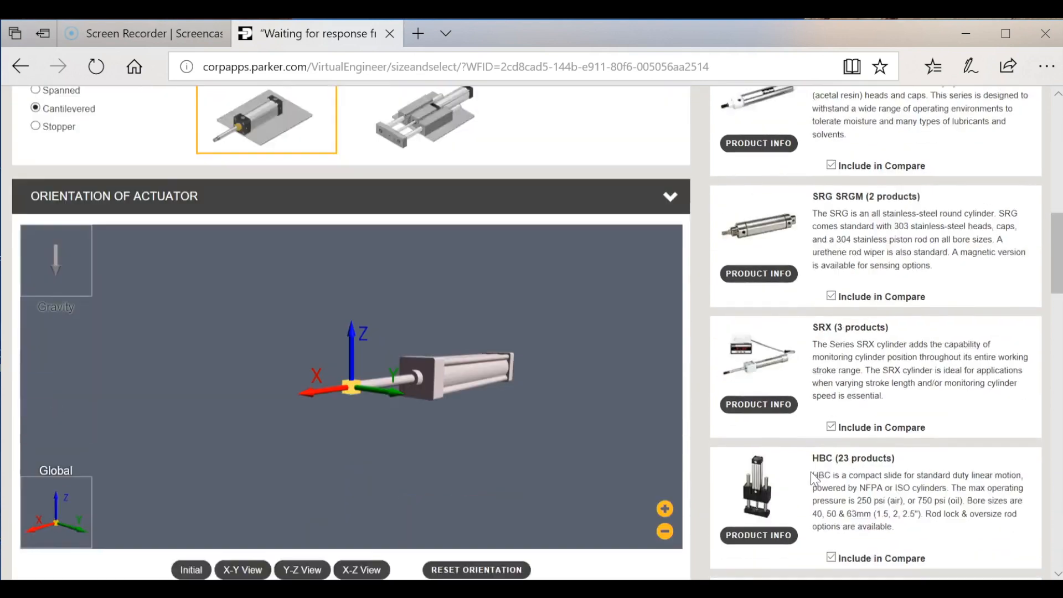
scroll(811, 474, "down", 3)
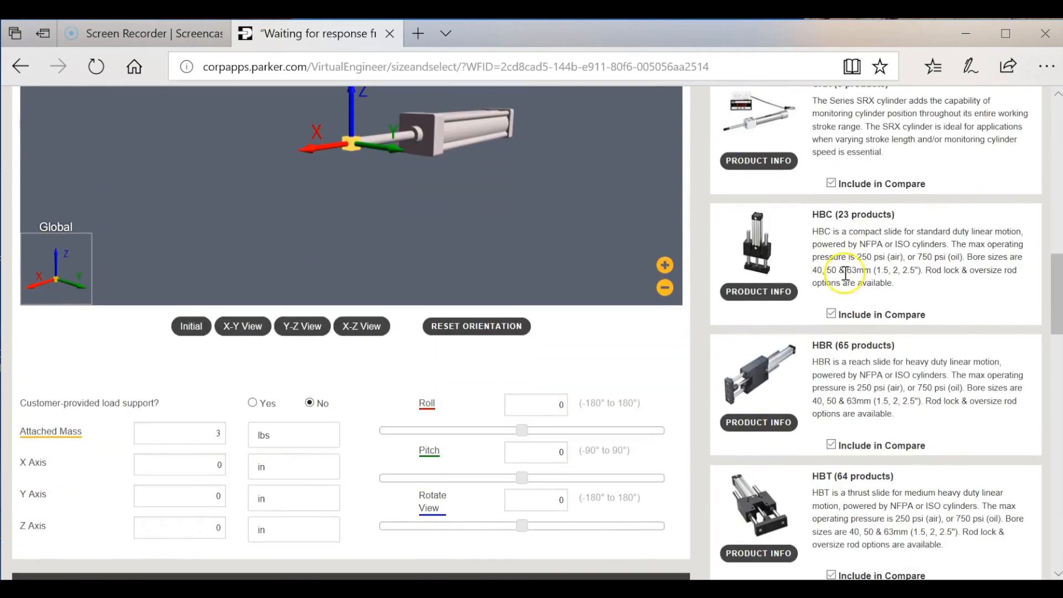
left_click(852, 256)
scroll(854, 259, "down", 2)
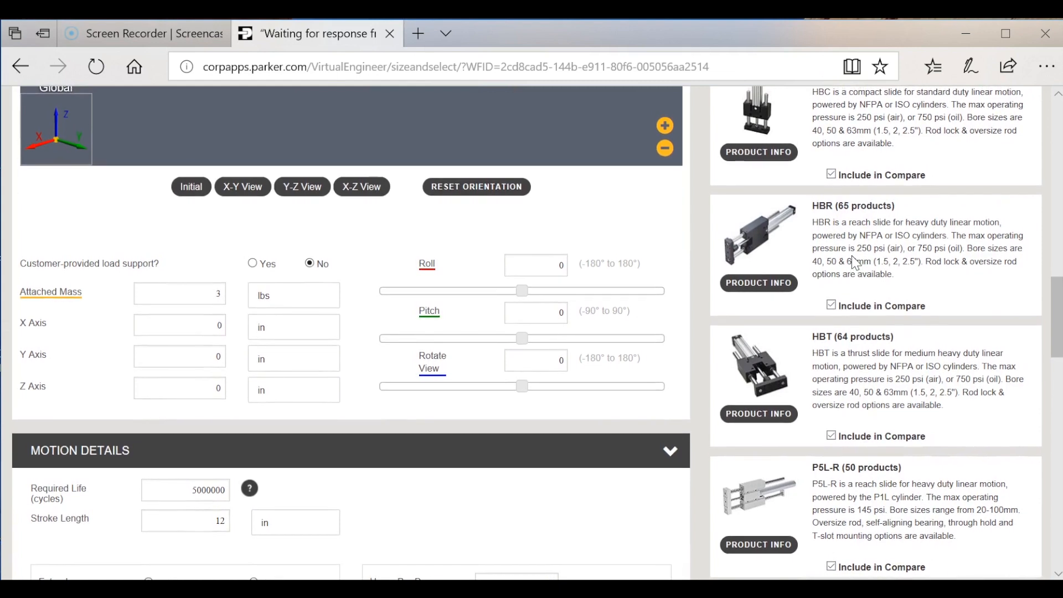
left_click(845, 288)
scroll(846, 294, "down", 2)
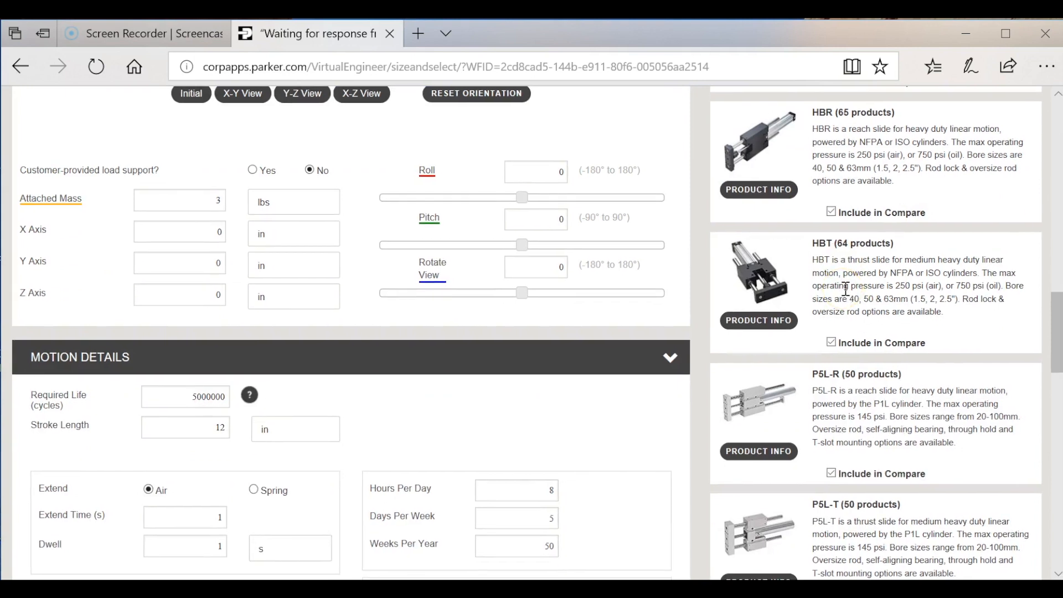
scroll(846, 293, "up", 4)
scroll(845, 289, "up", 9)
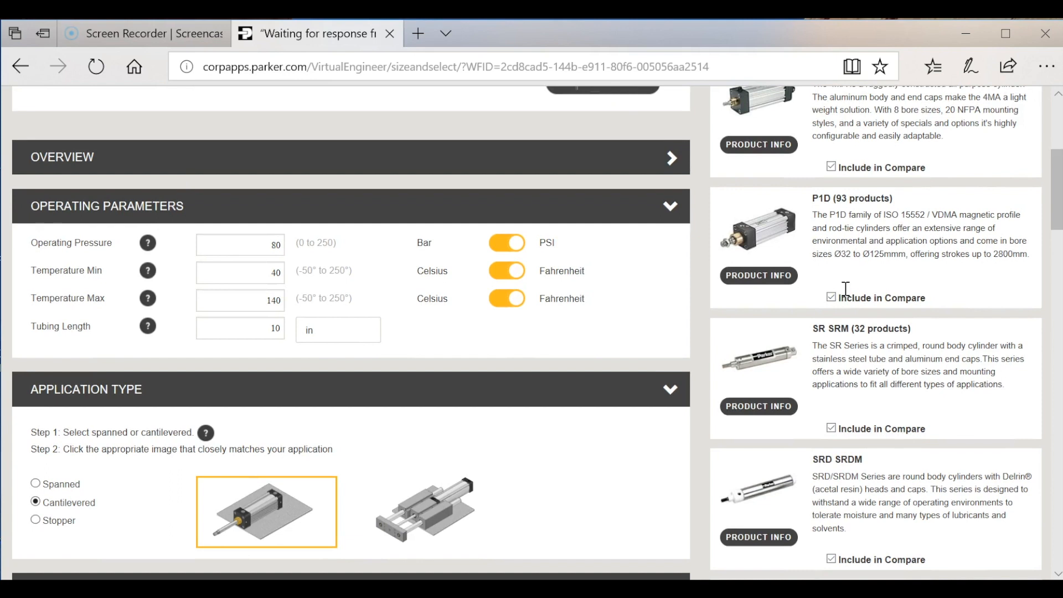
scroll(846, 289, "up", 3)
left_click(820, 368)
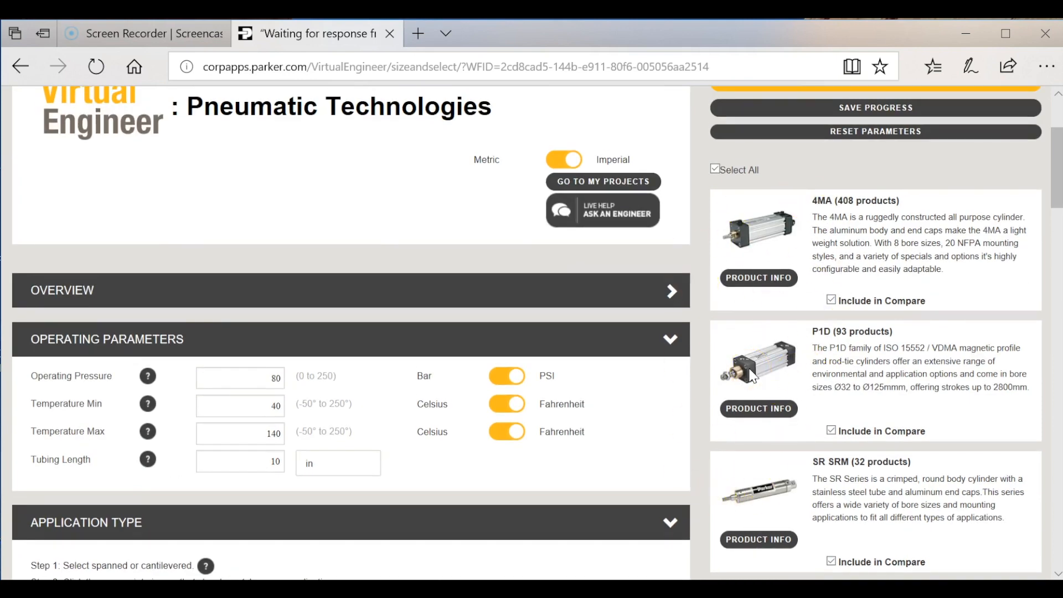
scroll(747, 332, "up", 3)
left_click(745, 288)
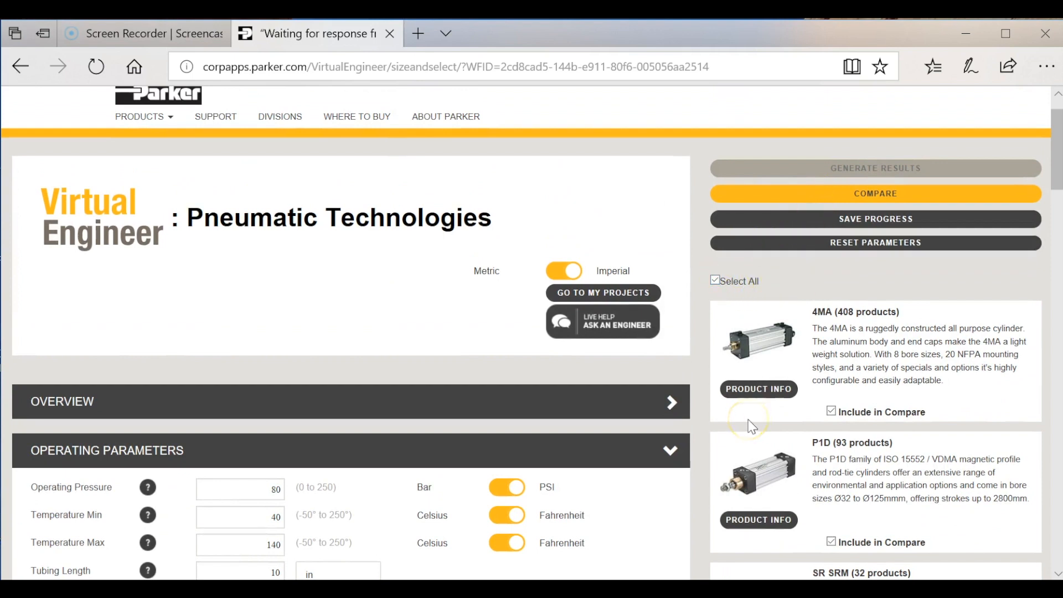
- Compare all the selected product series and add Valve Cv and Seal Breakaway Pressure columns to the comparison table
left_click(818, 191)
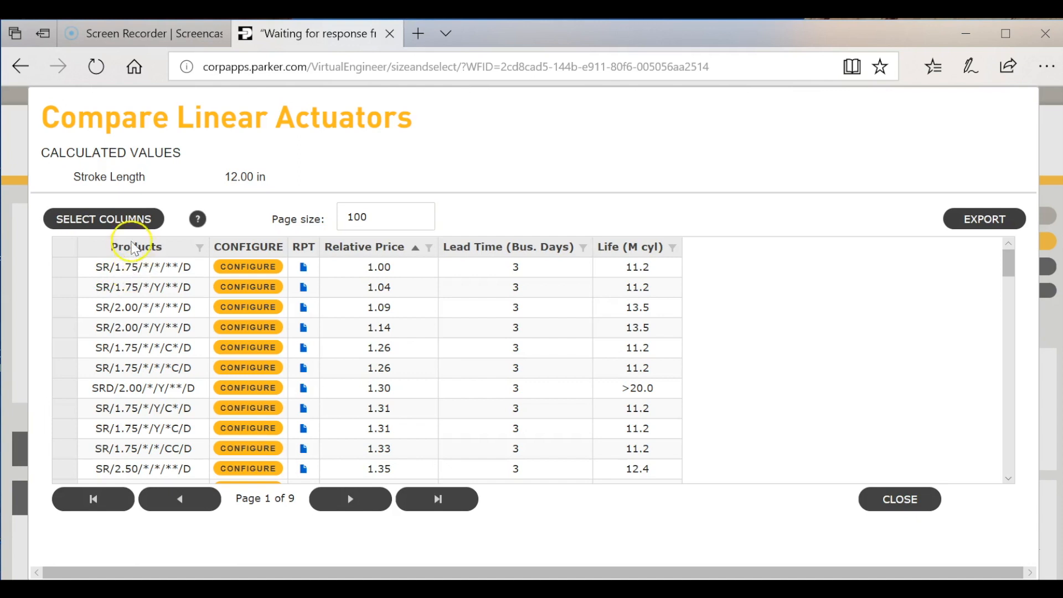
left_click(128, 219)
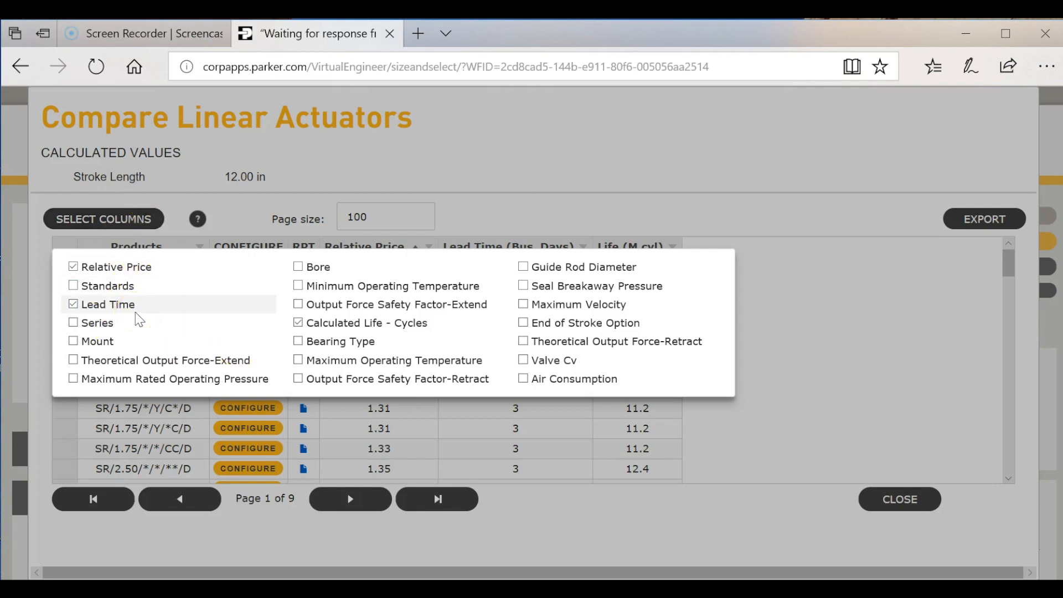
left_click(115, 362)
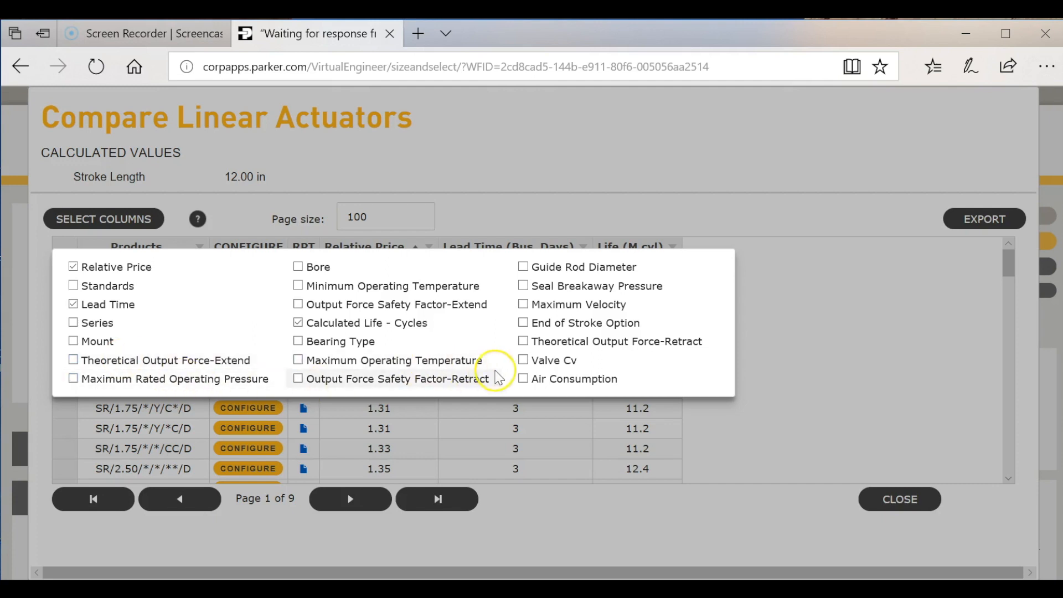
left_click(523, 367)
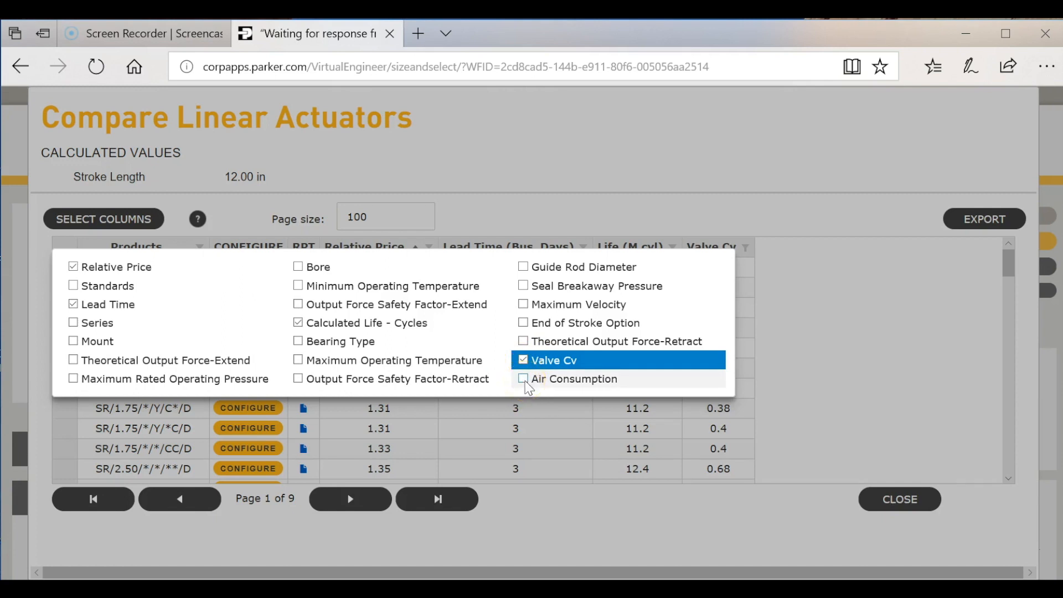
left_click(524, 287)
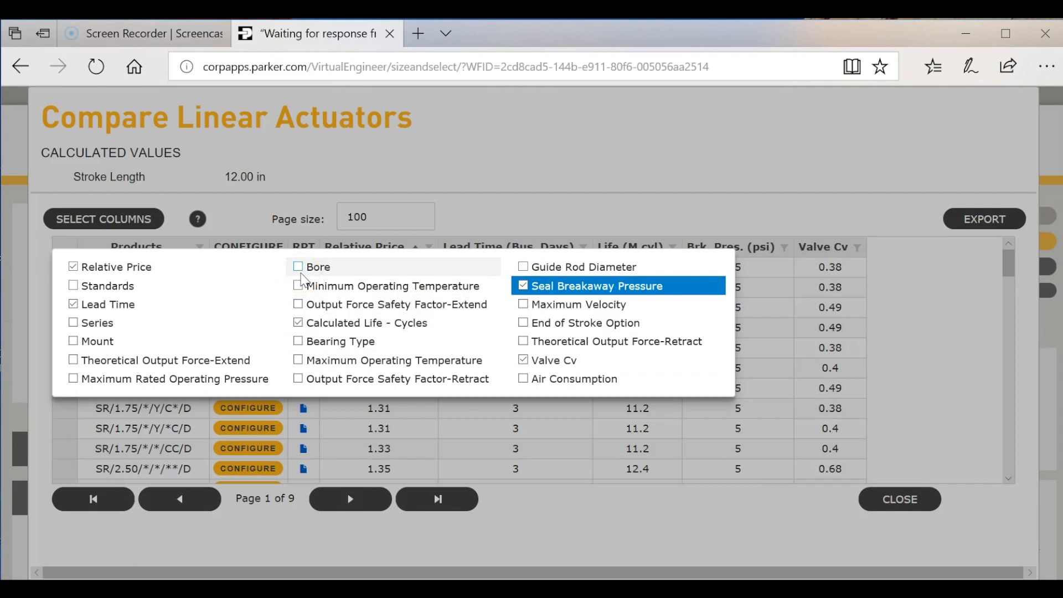
left_click(563, 220)
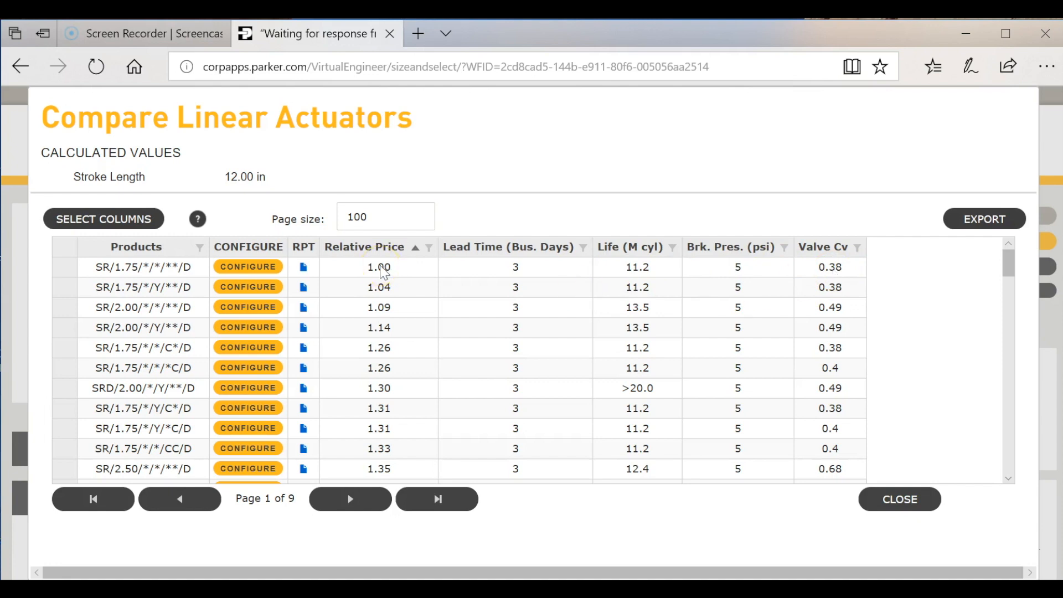
- Configure the SR/1.75/*/*/**/D cylinder, choosing piston code B with bumpers
left_click(253, 269)
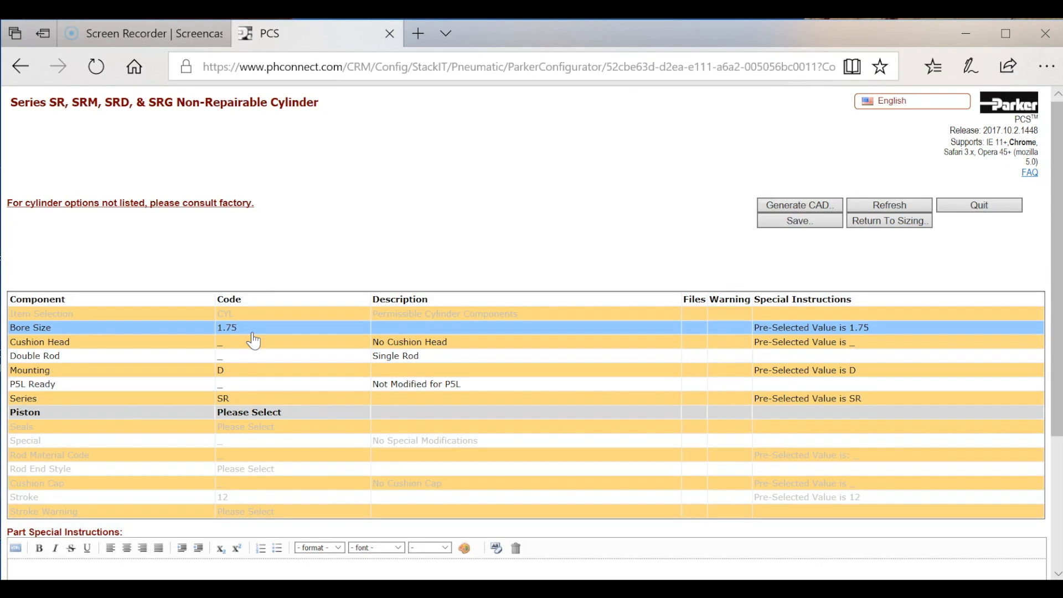
left_click(251, 420)
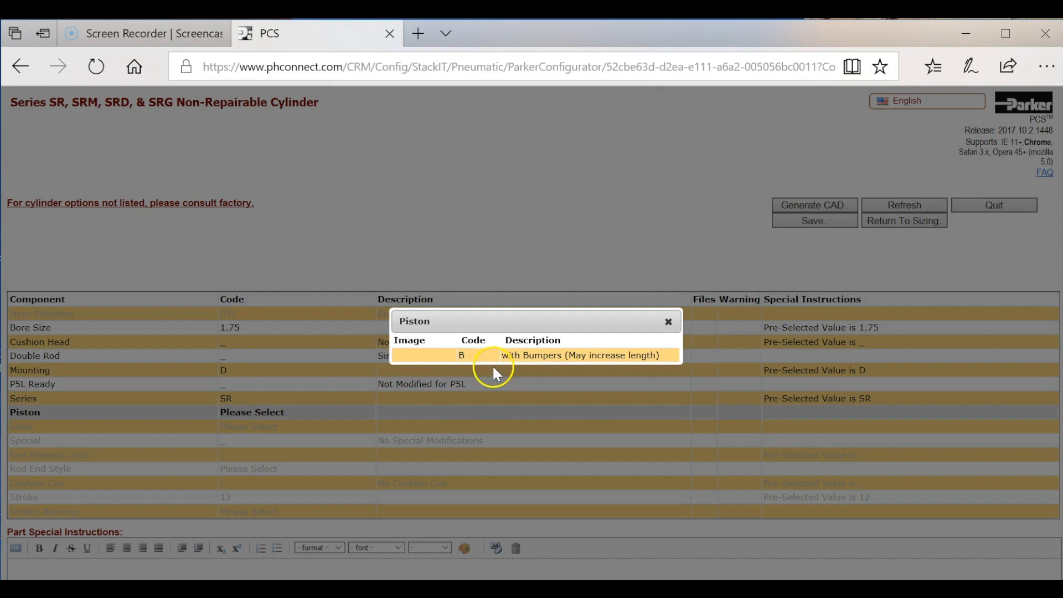
left_click(494, 363)
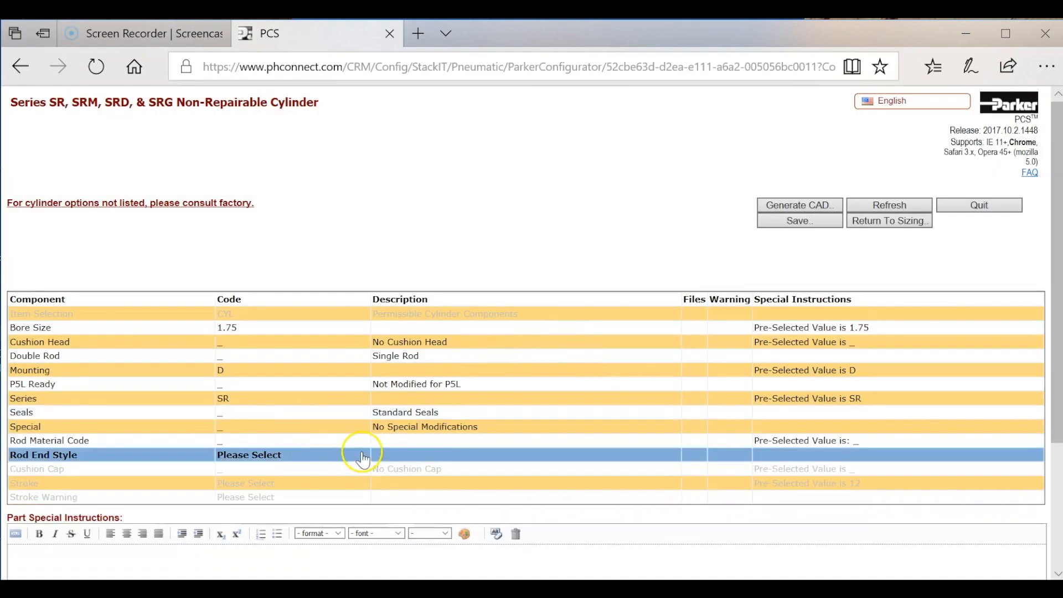
- Set the cylinder's rod end style to Standard Rod End (Male)
left_click(271, 455)
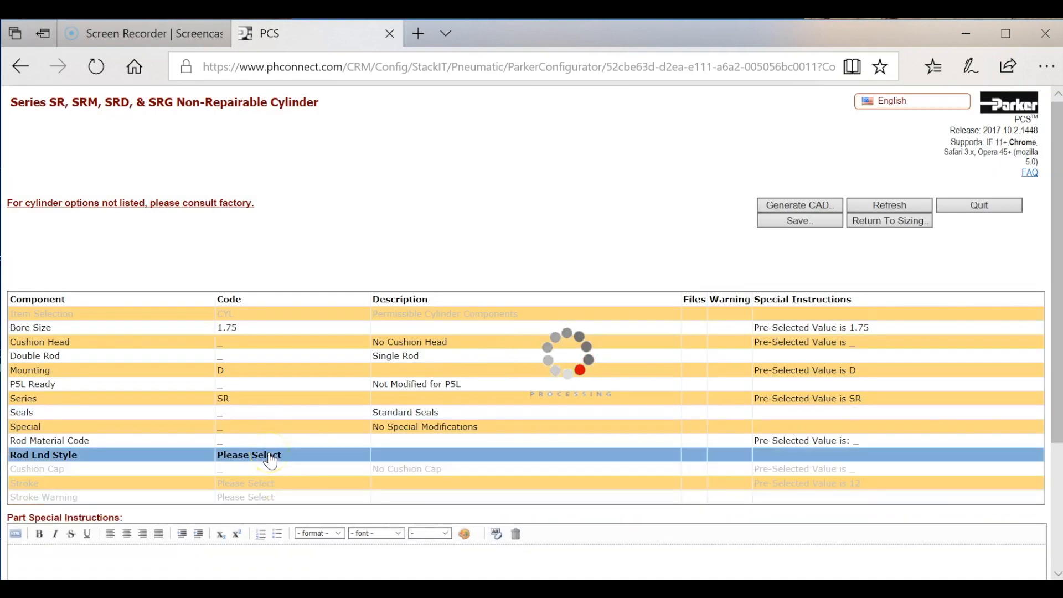
left_click(506, 358)
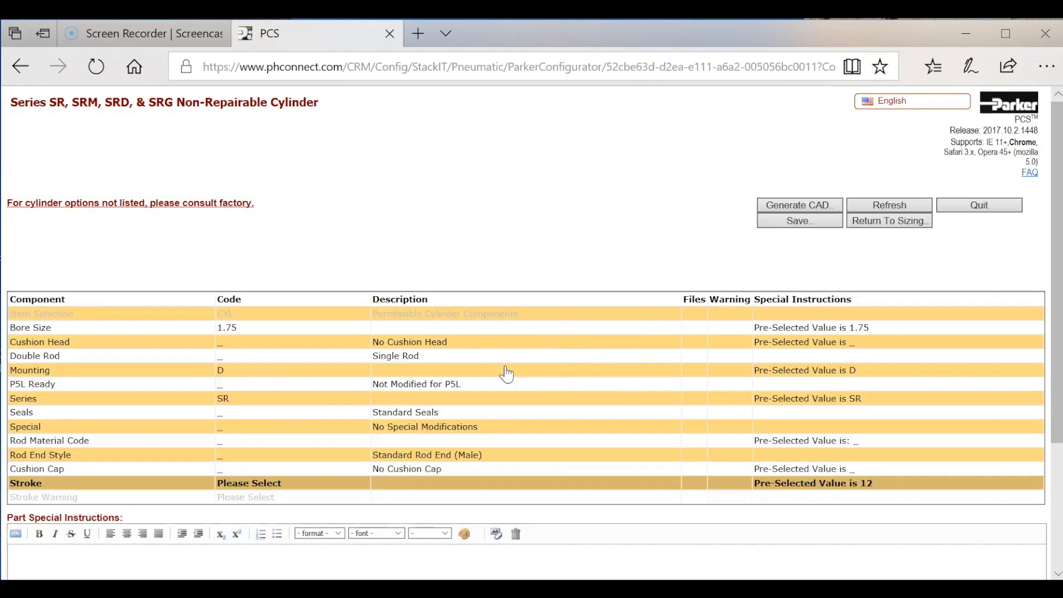
left_click(396, 370)
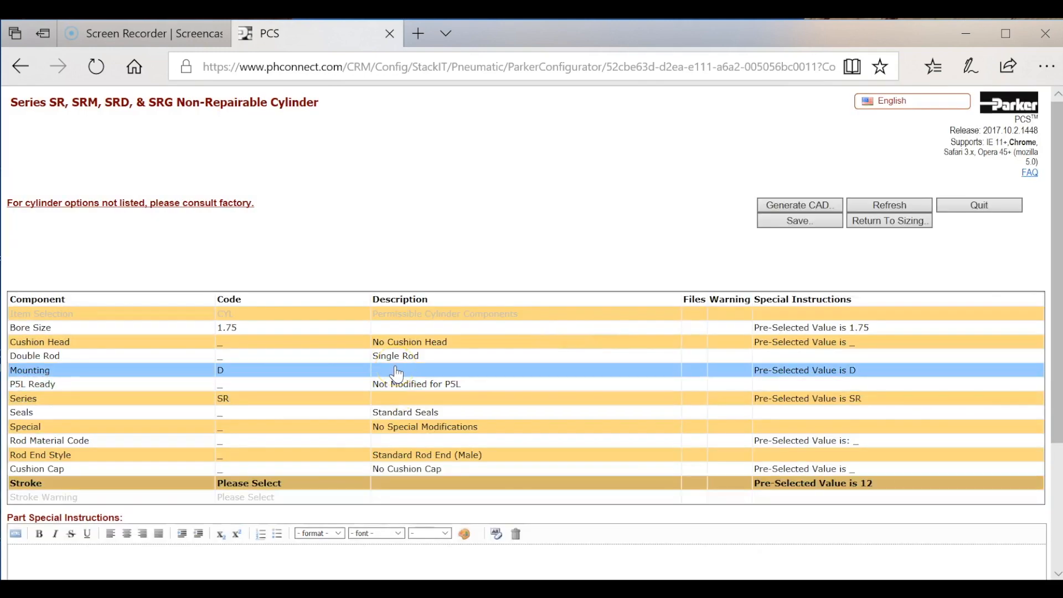
left_click(392, 275)
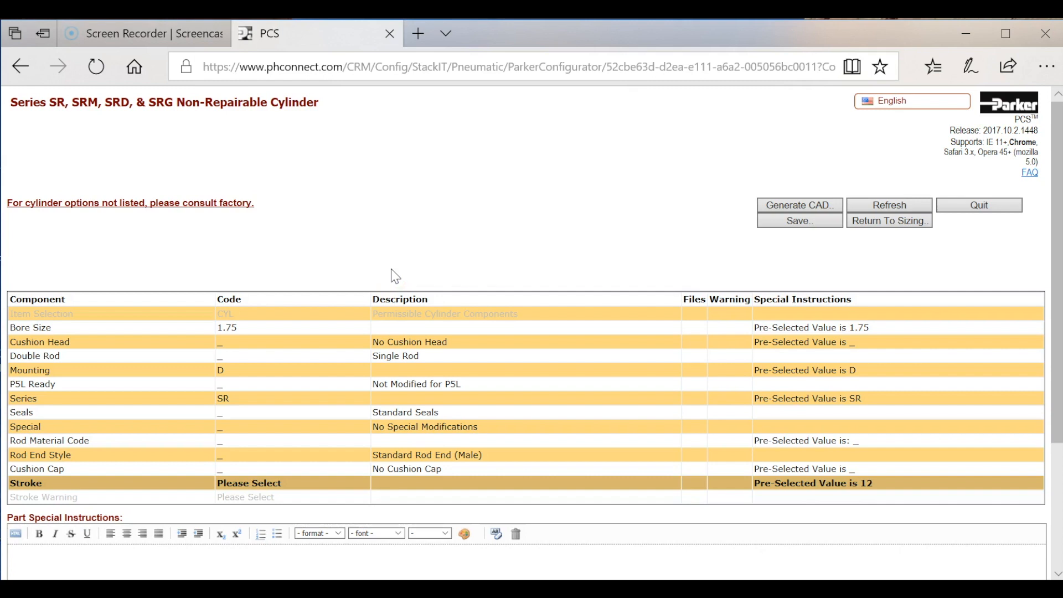
- Set the cylinder's stroke to 12 inches
left_click(268, 484)
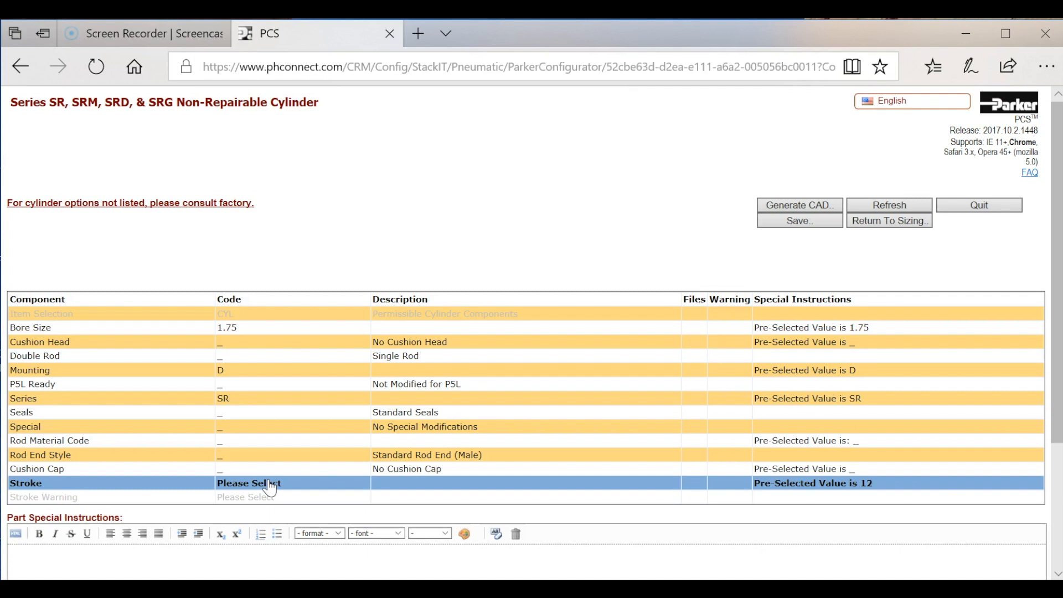
left_click(270, 486)
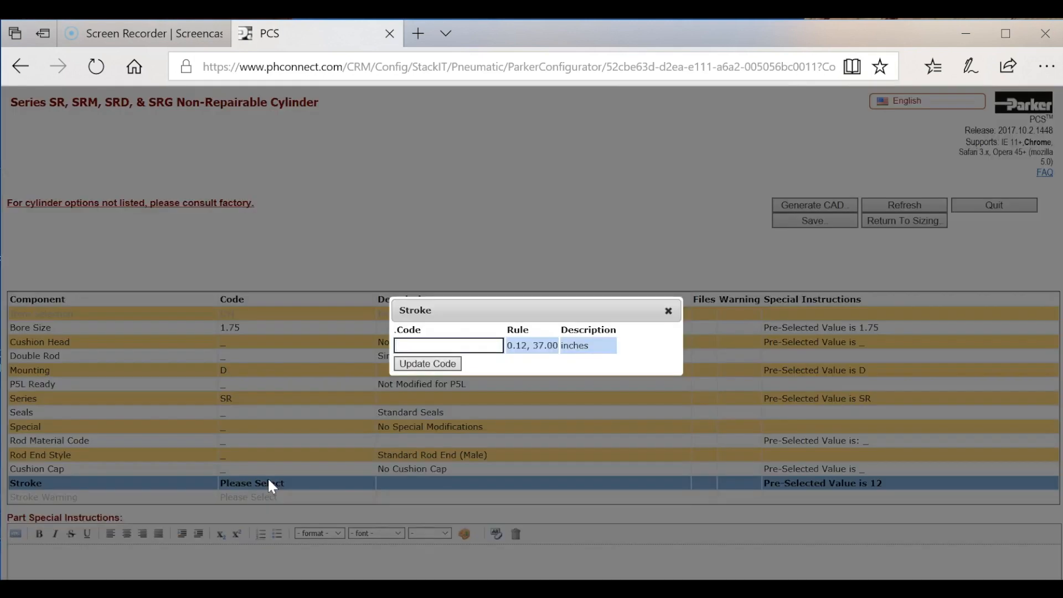
left_click(444, 364)
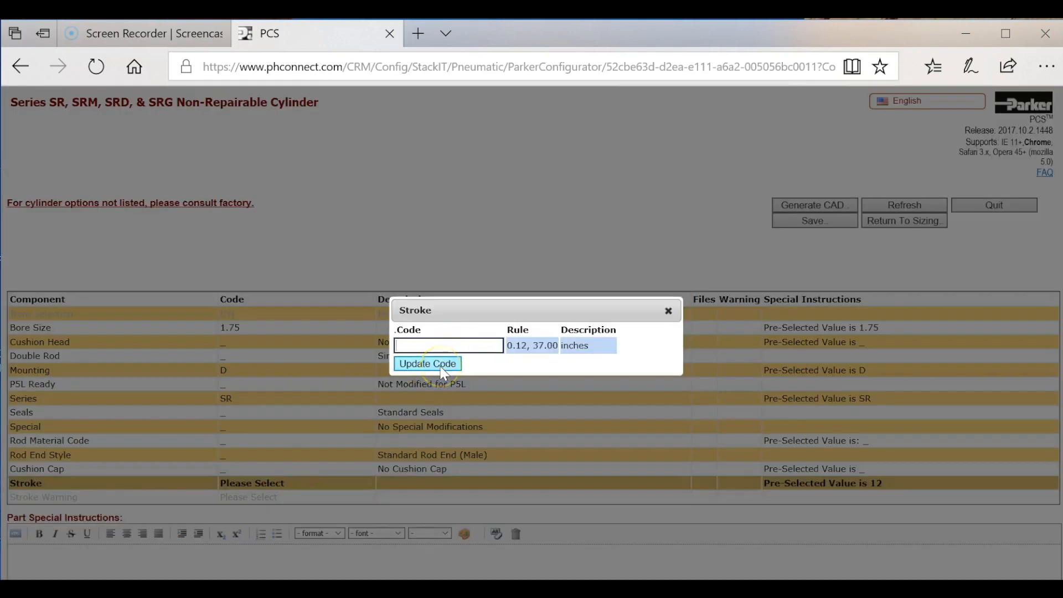
left_click(876, 517)
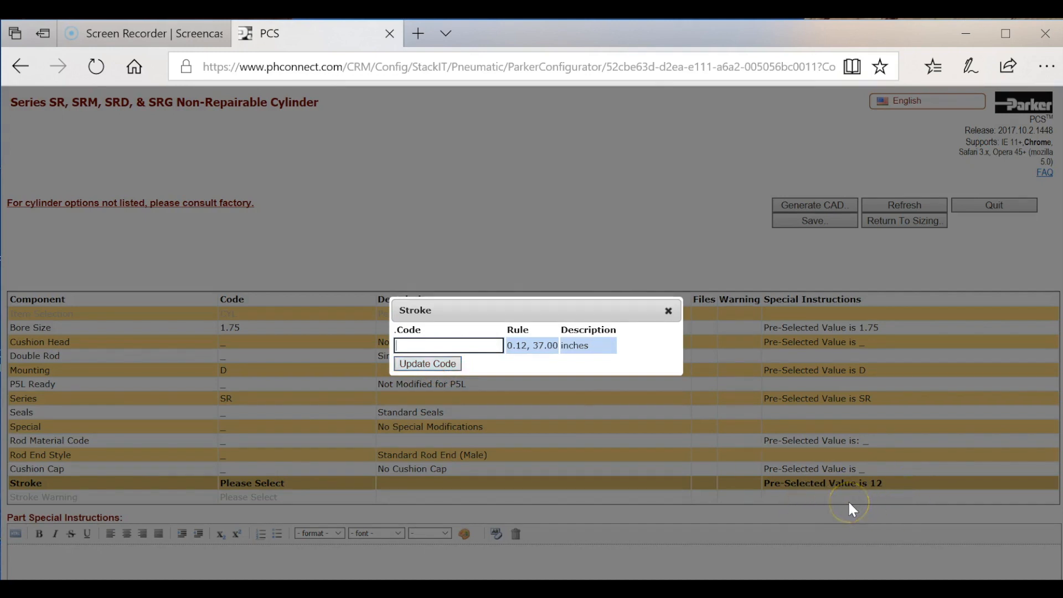
type("12")
left_click(428, 363)
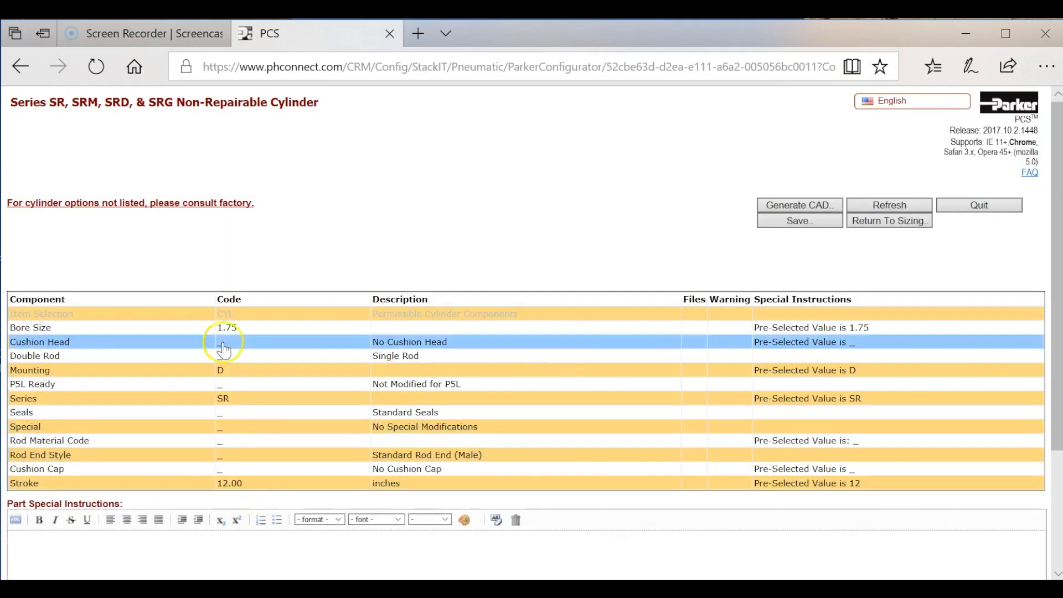
- Try to generate a CAD model of the configured SR cylinder, and minimize the CAD window
left_click(818, 221)
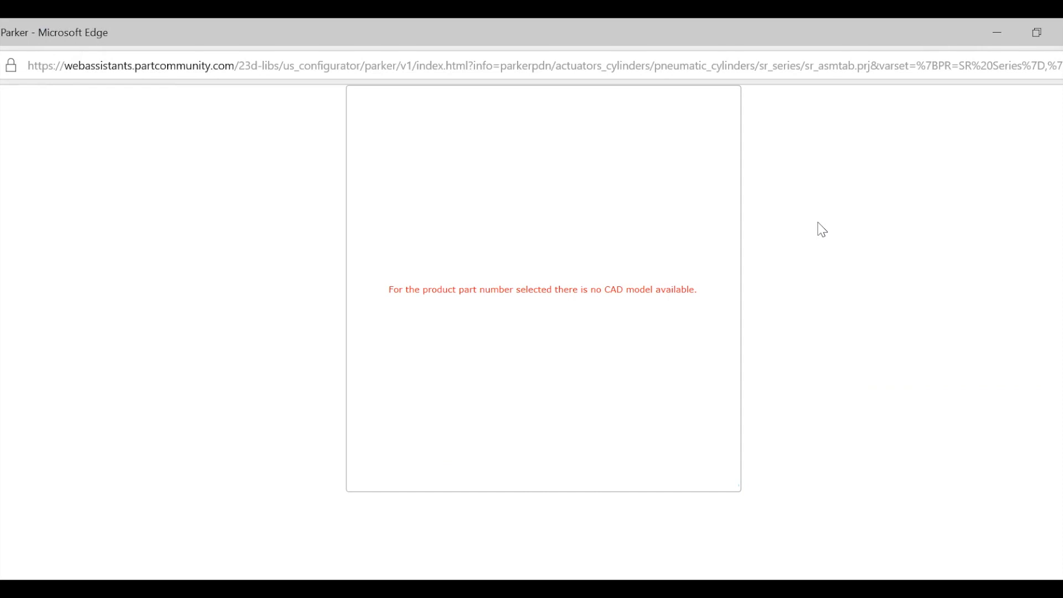
left_click(361, 67)
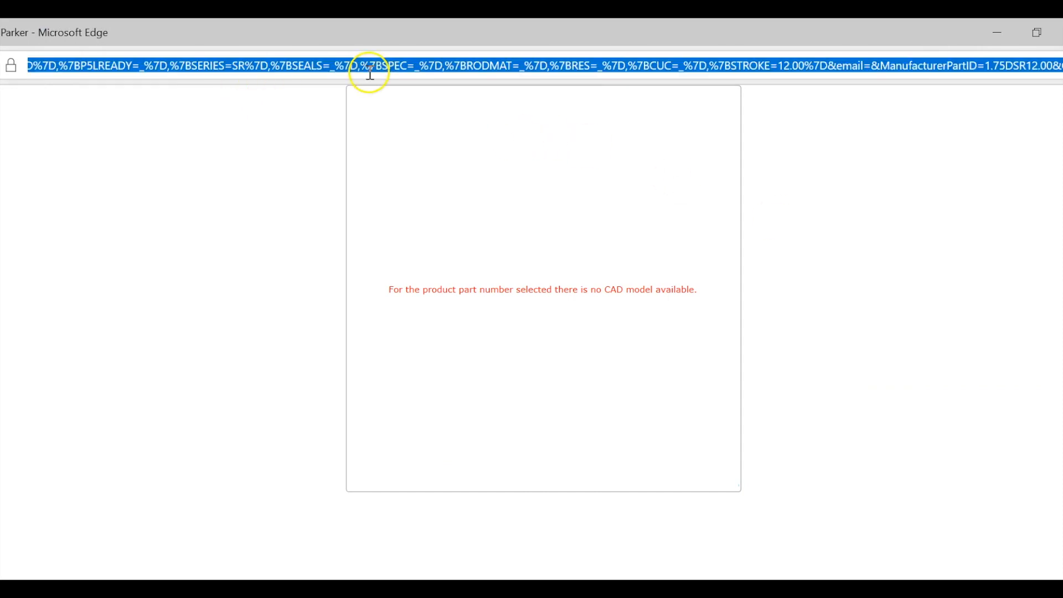
left_click(997, 32)
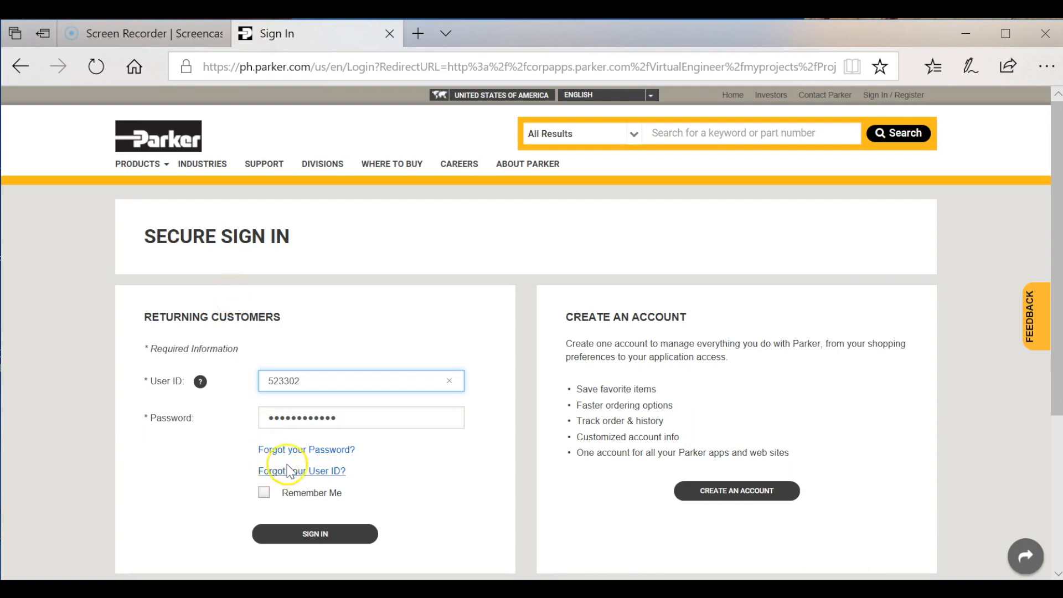
- Enable Remember Me and sign in to the Parker account with the credentials already filled in
left_click(264, 492)
left_click(310, 536)
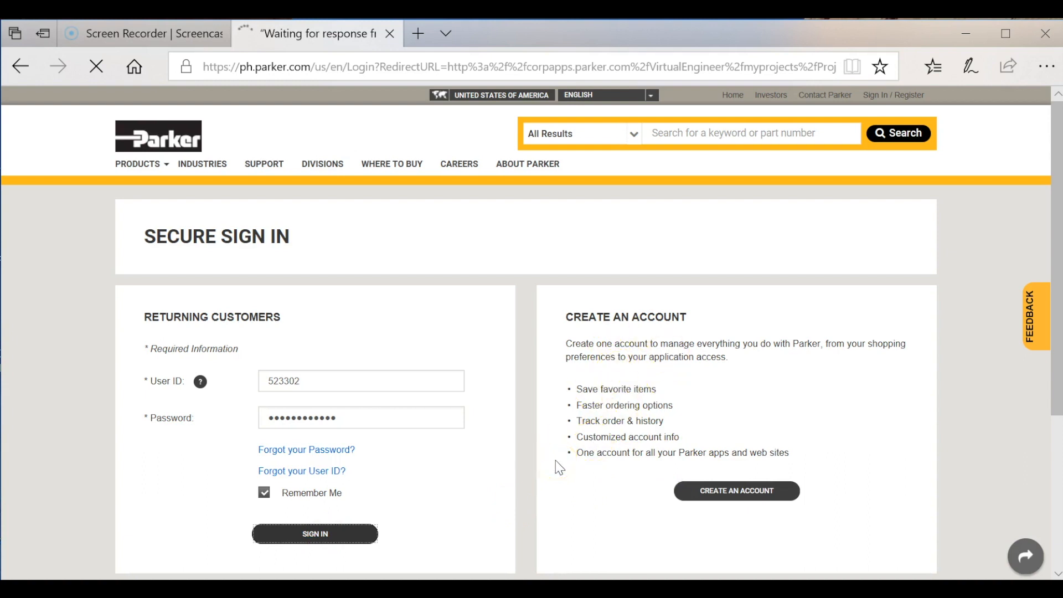
left_click(211, 476)
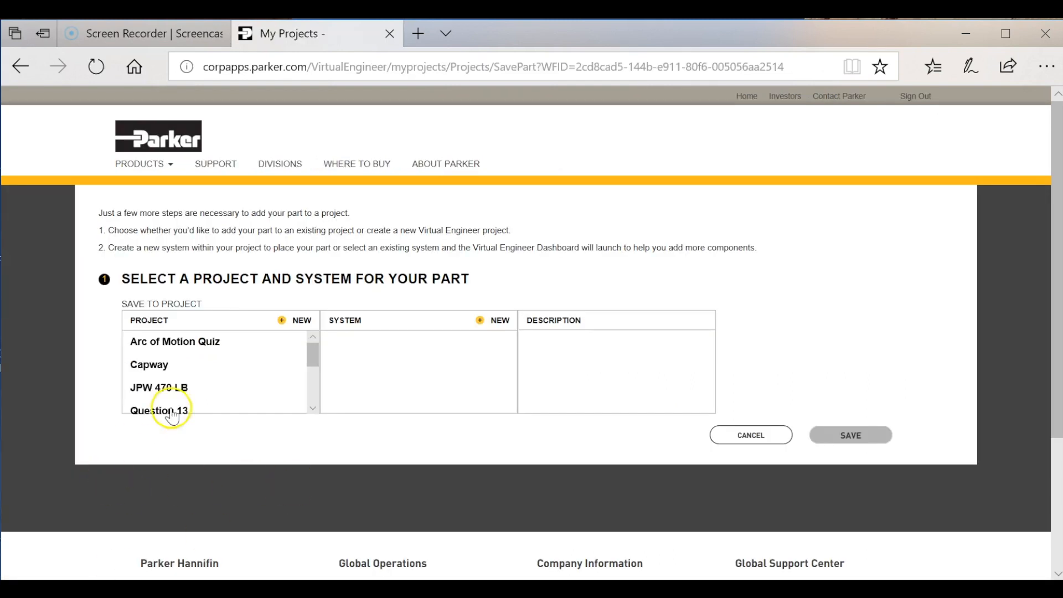
- Start a new project for the part, named Virtual Eng Demo, with the description Webinar
scroll(194, 393, "down", 6)
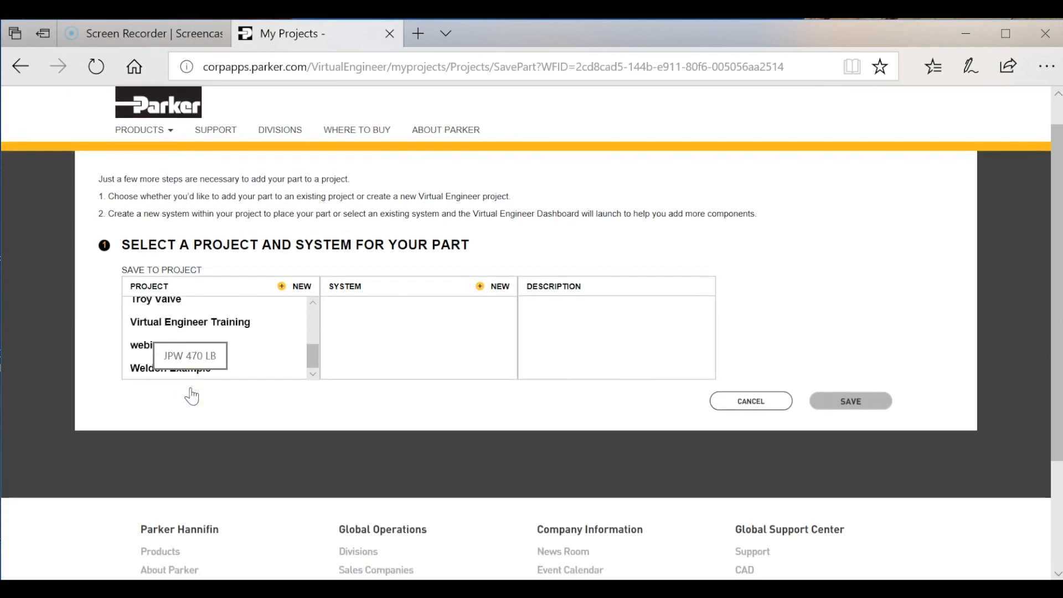
scroll(210, 339, "up", 7)
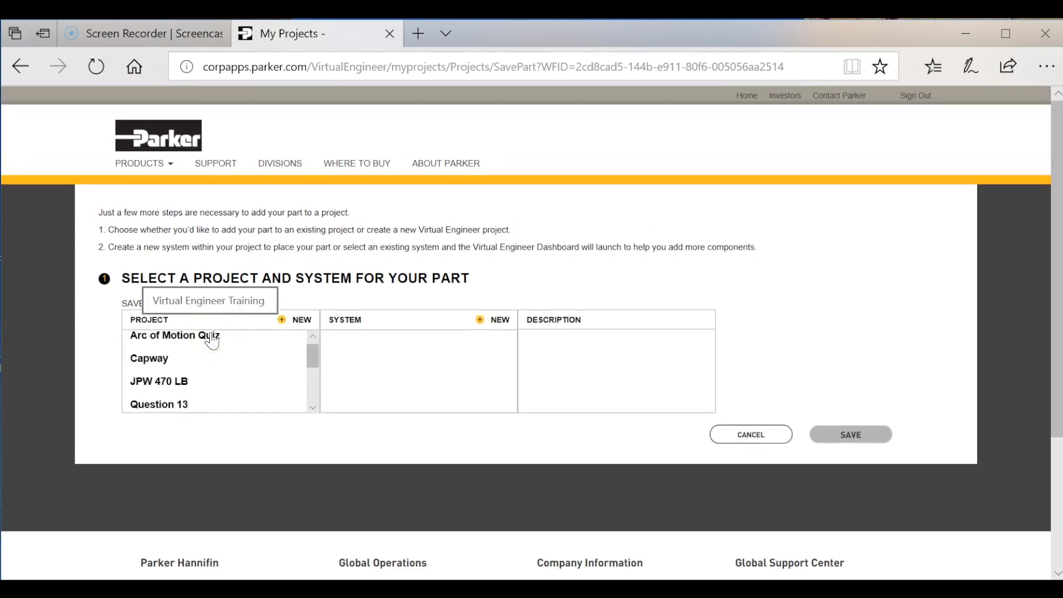
left_click(281, 320)
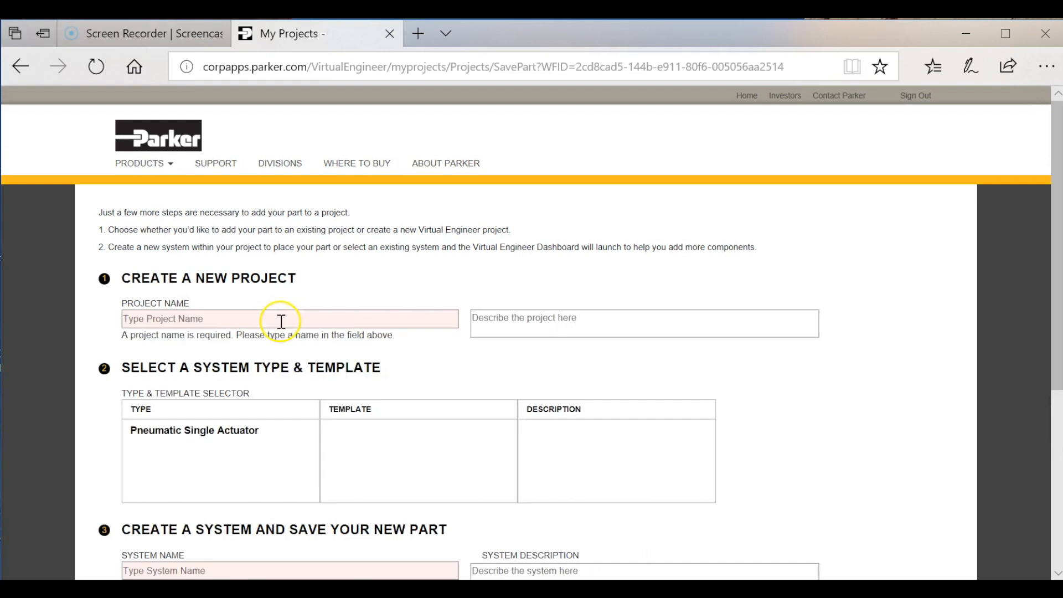
scroll(281, 322, "down", 2)
left_click(281, 233)
type("Vitrt")
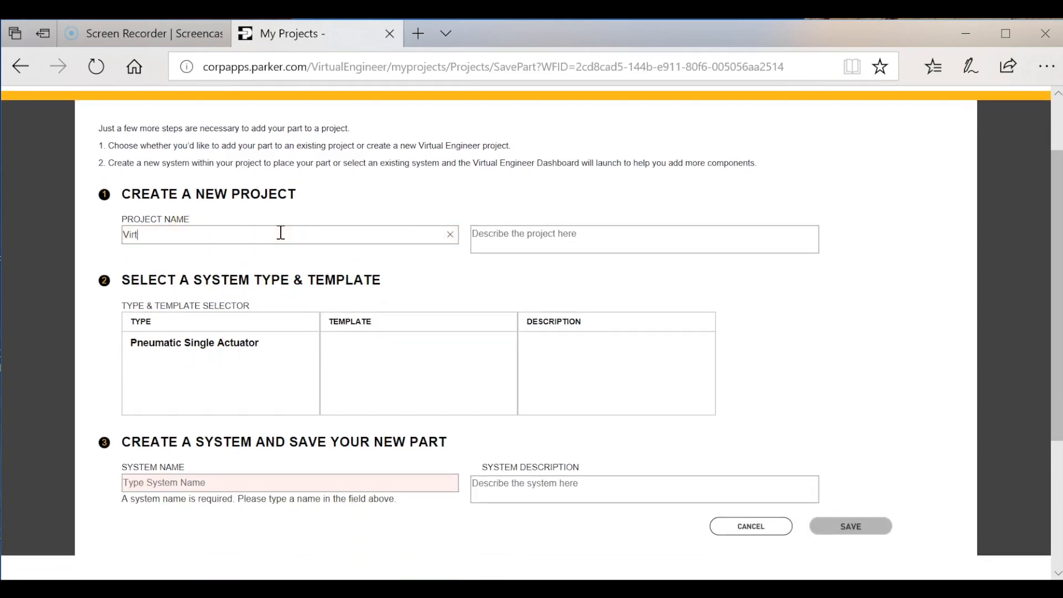
type("ual Eng Demo")
left_click(525, 235)
type("Webinar")
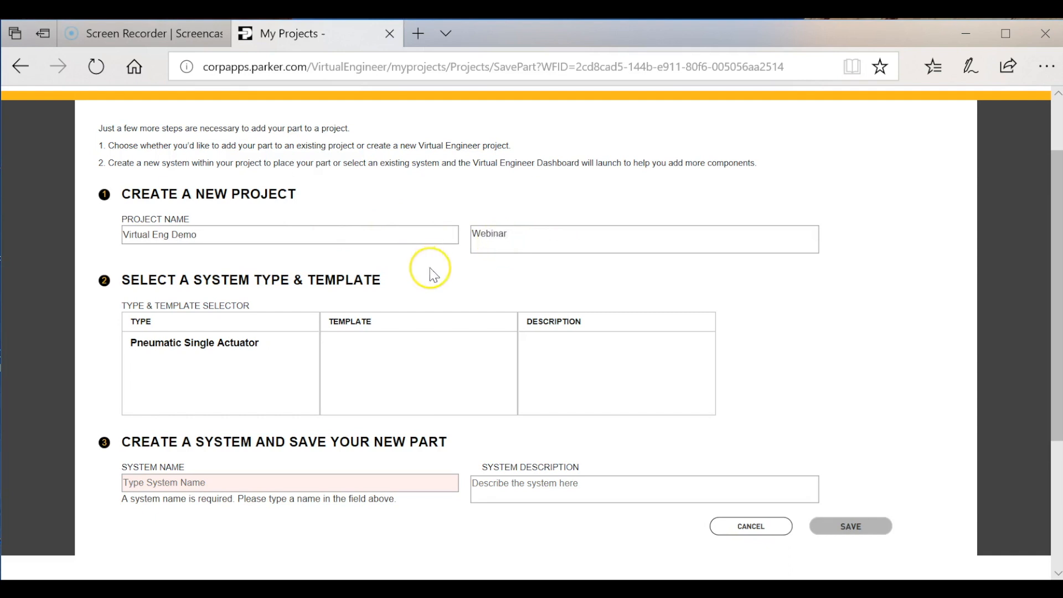
- Choose the Pneumatic Single Actuator system type, name the system Box Pushing, and save the part to it
left_click(252, 349)
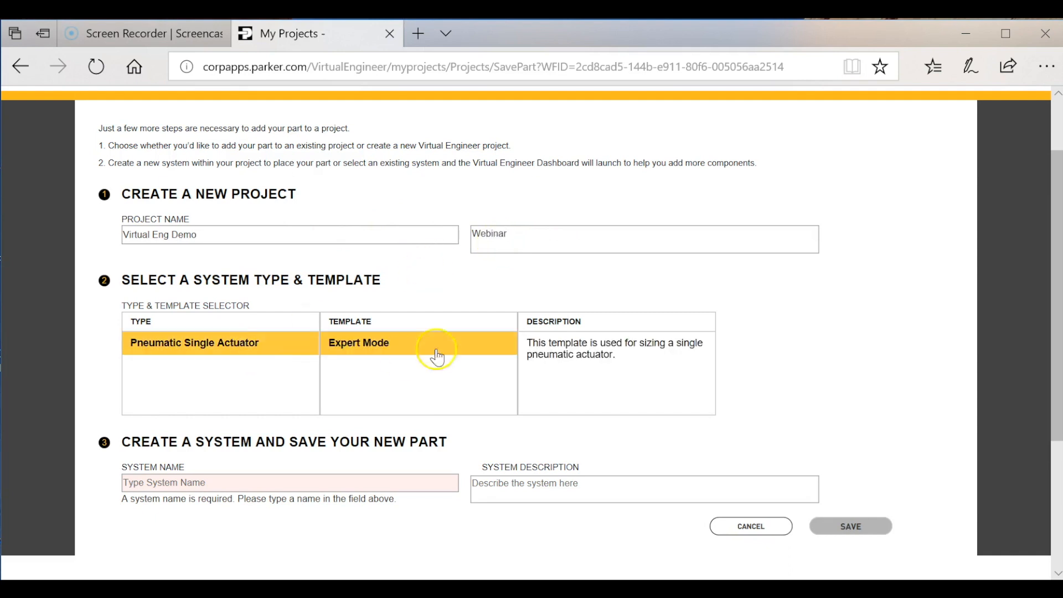
left_click(316, 475)
type("Box F")
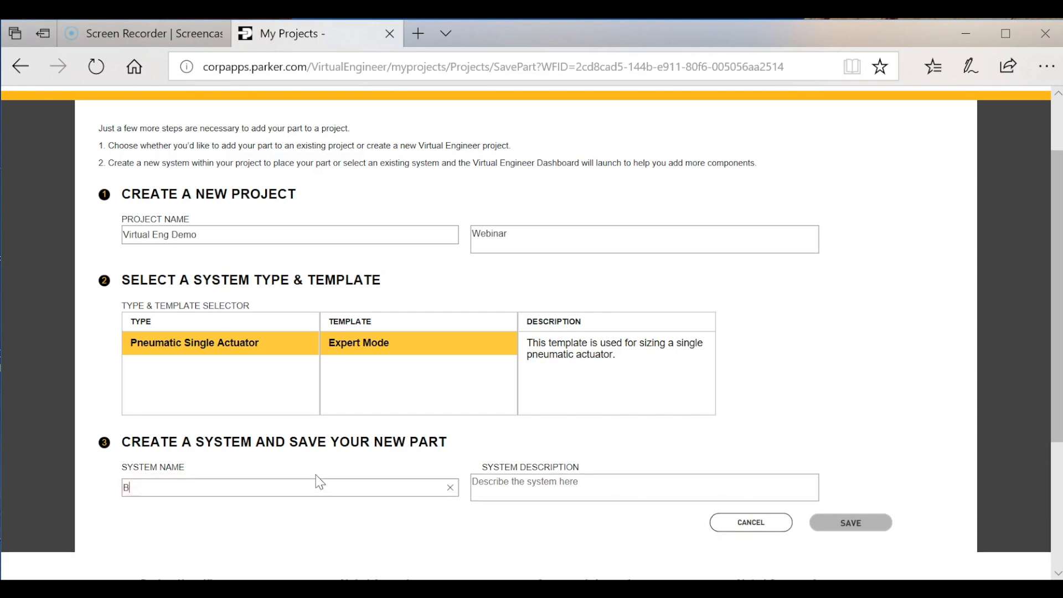
key("BackSpace")
type("p")
key("BackSpace")
type("Push")
key("BackSpace")
key("BackSpace")
type("shing")
left_click(855, 526)
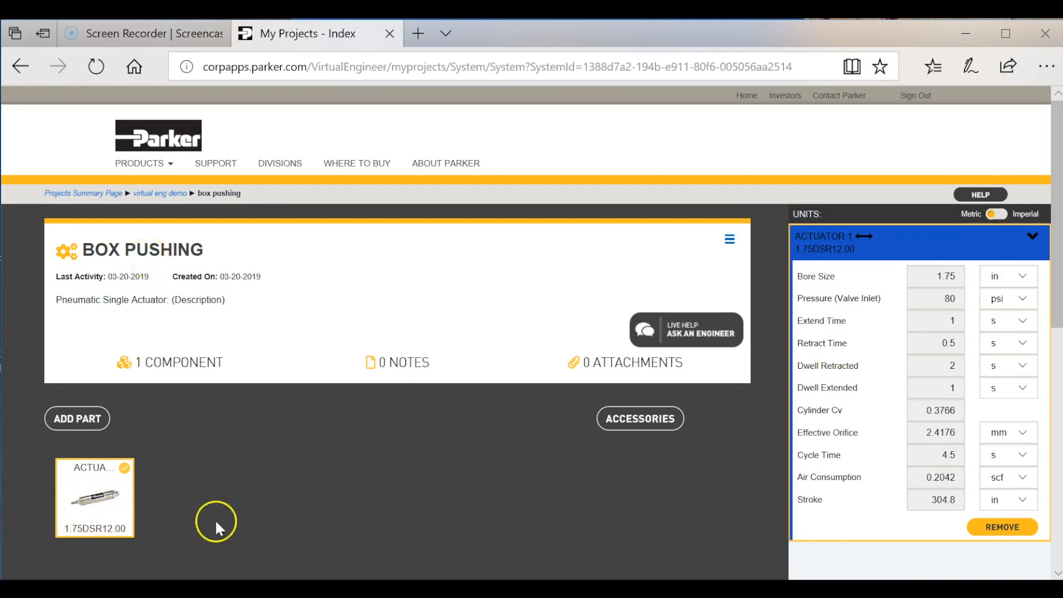
- Review the saved actuator's component details and part data, and close them
scroll(233, 512, "down", 2)
left_click(111, 390)
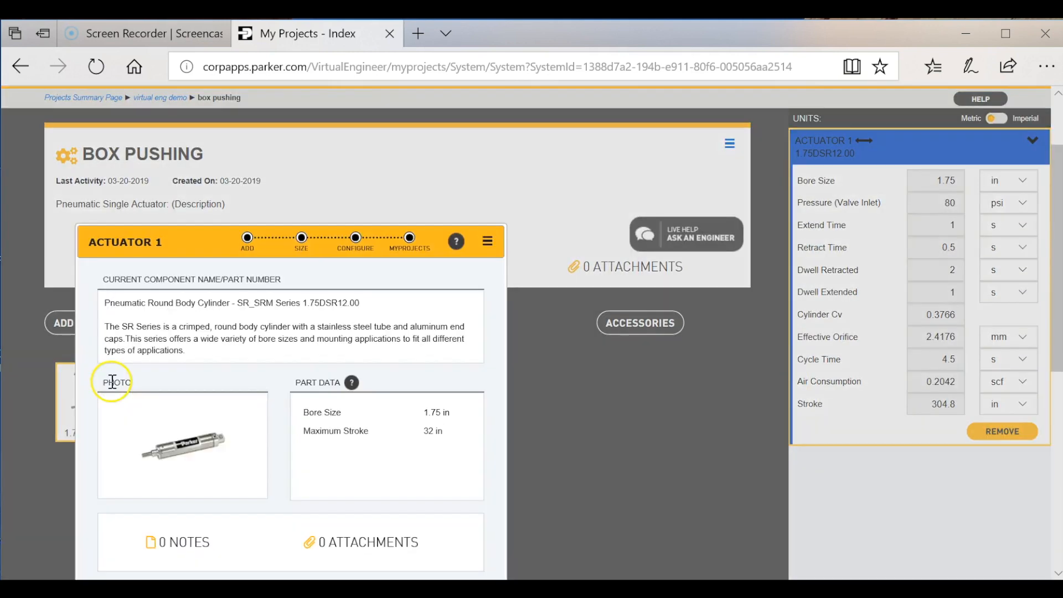
scroll(349, 416, "down", 2)
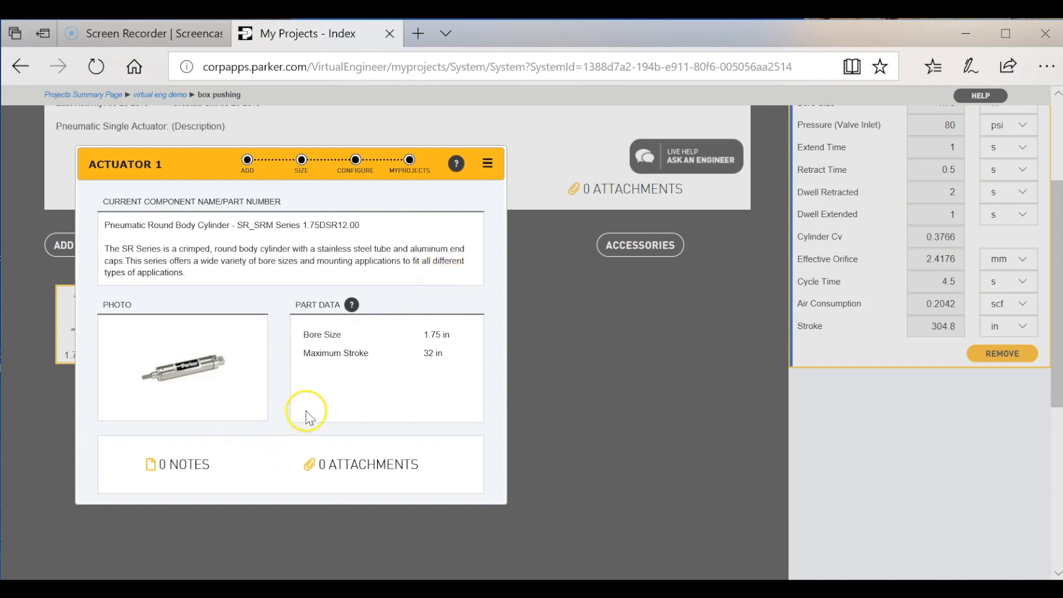
left_click(551, 320)
scroll(549, 314, "up", 3)
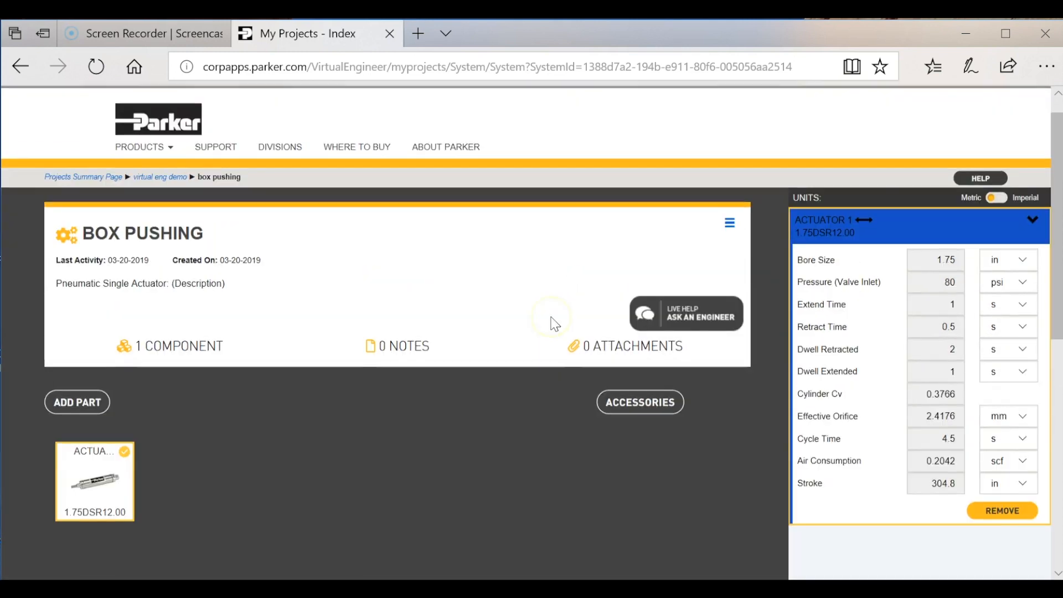
- Check which actions are available for the Box Pushing system, without choosing one
left_click(730, 223)
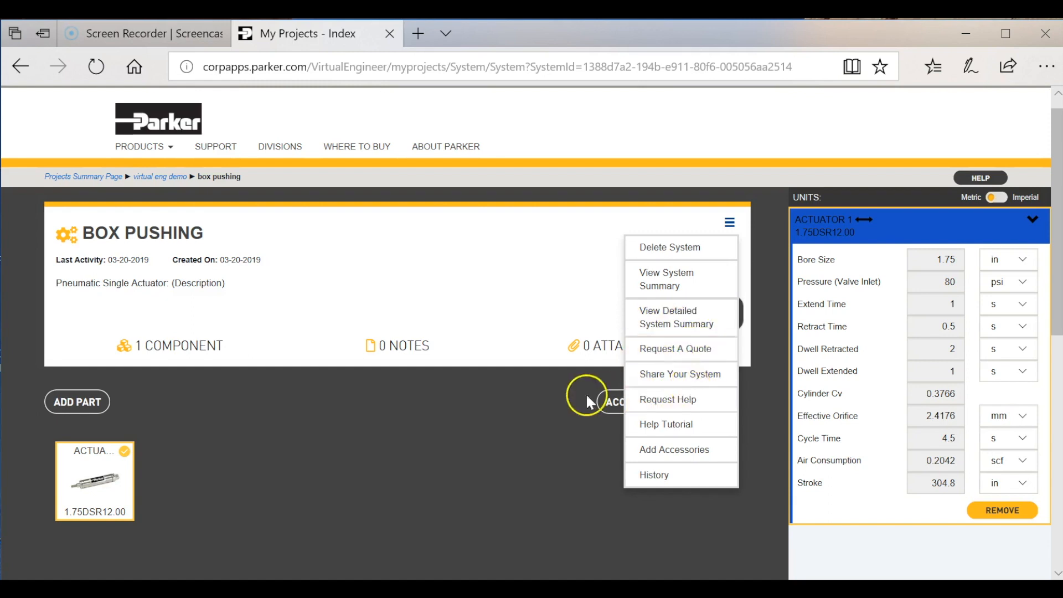
left_click(580, 441)
scroll(531, 305, "down", 1)
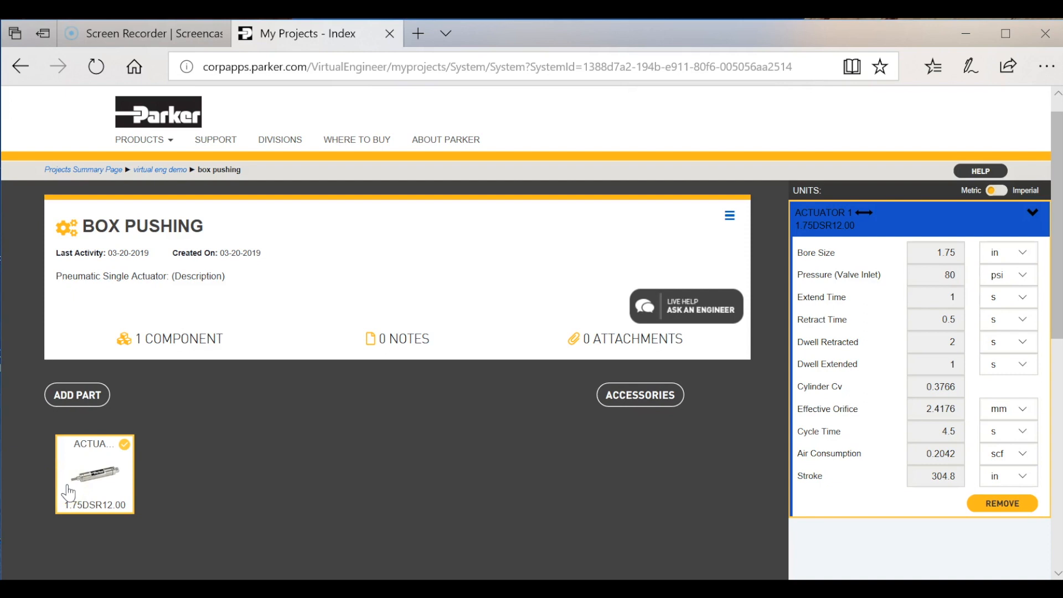
- Reopen the saved actuator's sizing for editing, accepting the loss of its current configuration
left_click(68, 491)
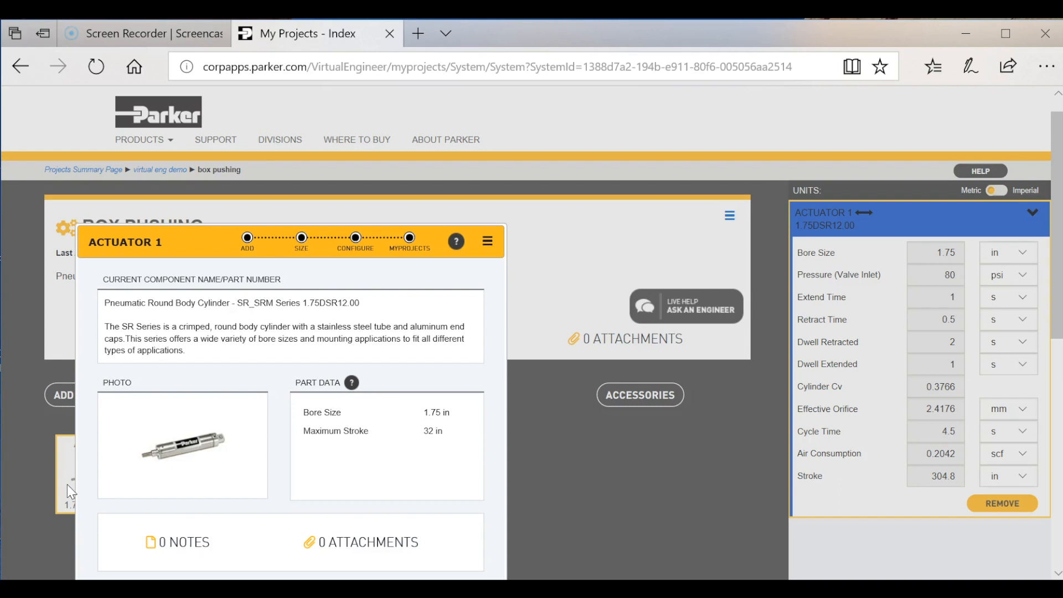
left_click(488, 242)
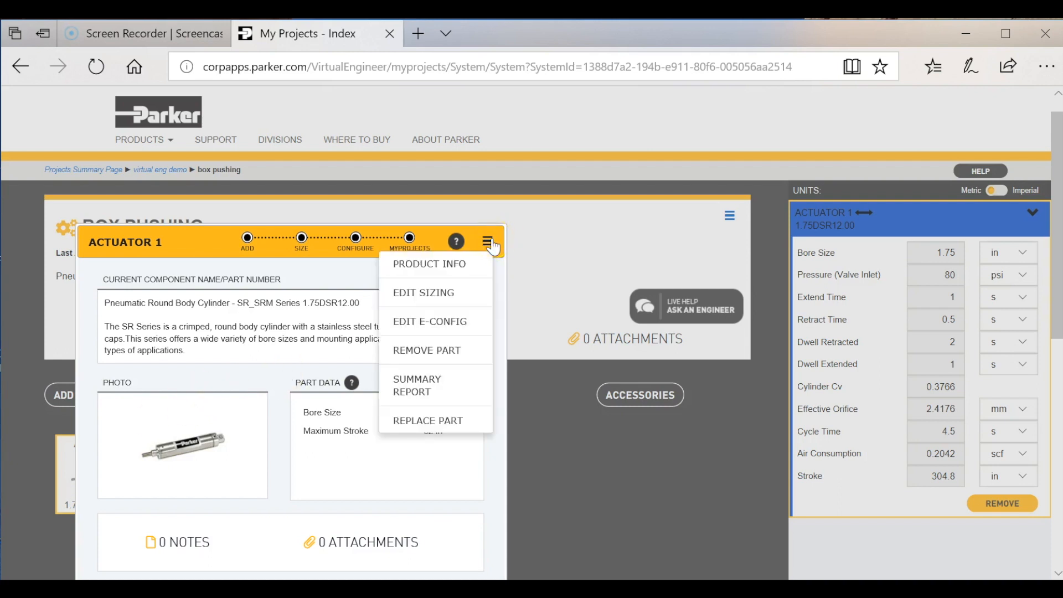
left_click(444, 294)
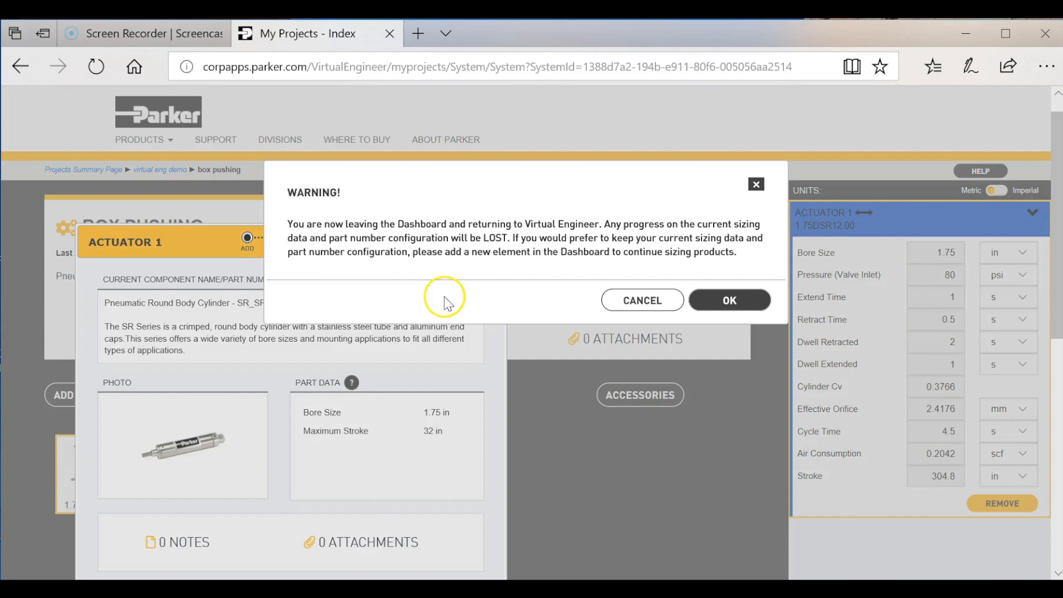
left_click(700, 308)
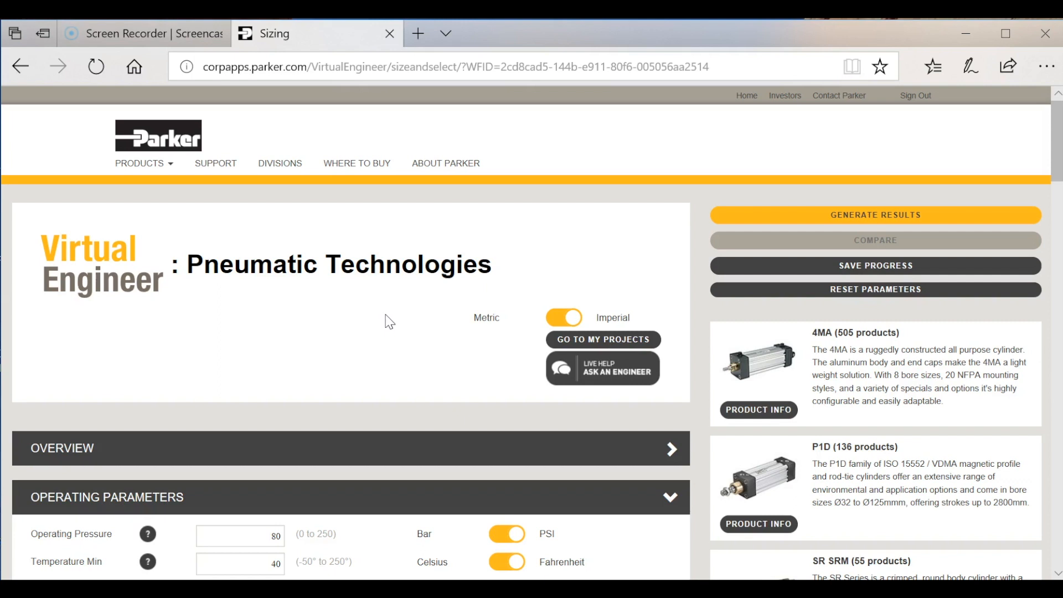
- Set the actuator's attached mass to 10 lbs
scroll(389, 321, "down", 8)
scroll(389, 321, "down", 10)
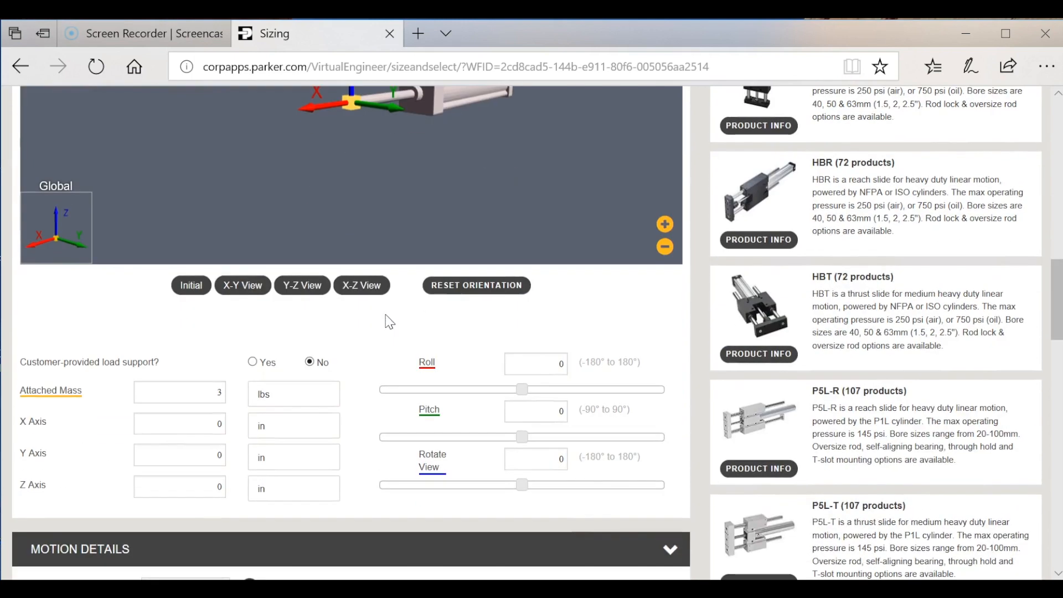
double_click(198, 384)
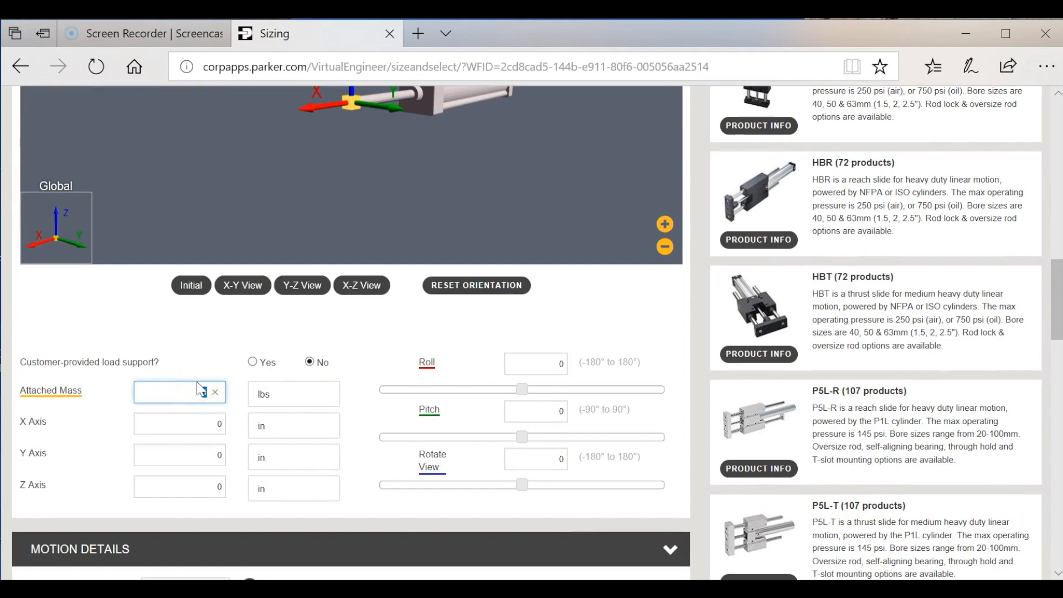
type("10")
left_click(171, 345)
- Set the stroke length in the motion details to 20 in
scroll(175, 352, "down", 5)
scroll(175, 352, "down", 1)
double_click(188, 364)
type("20")
left_click(161, 393)
- Set the end position of the pushed additional force to 20 in
scroll(162, 396, "down", 6)
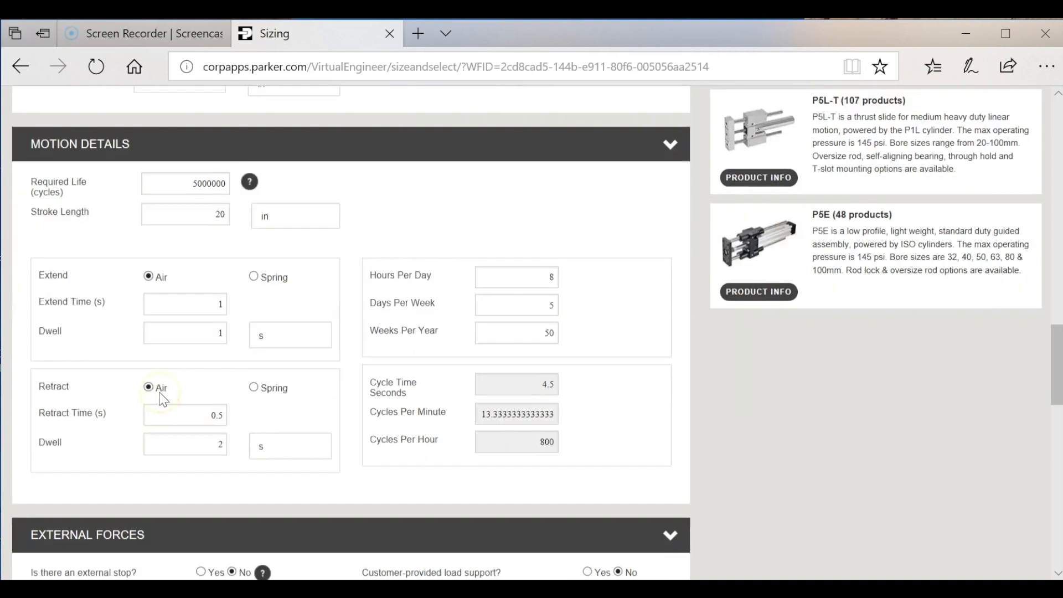
scroll(162, 398, "down", 8)
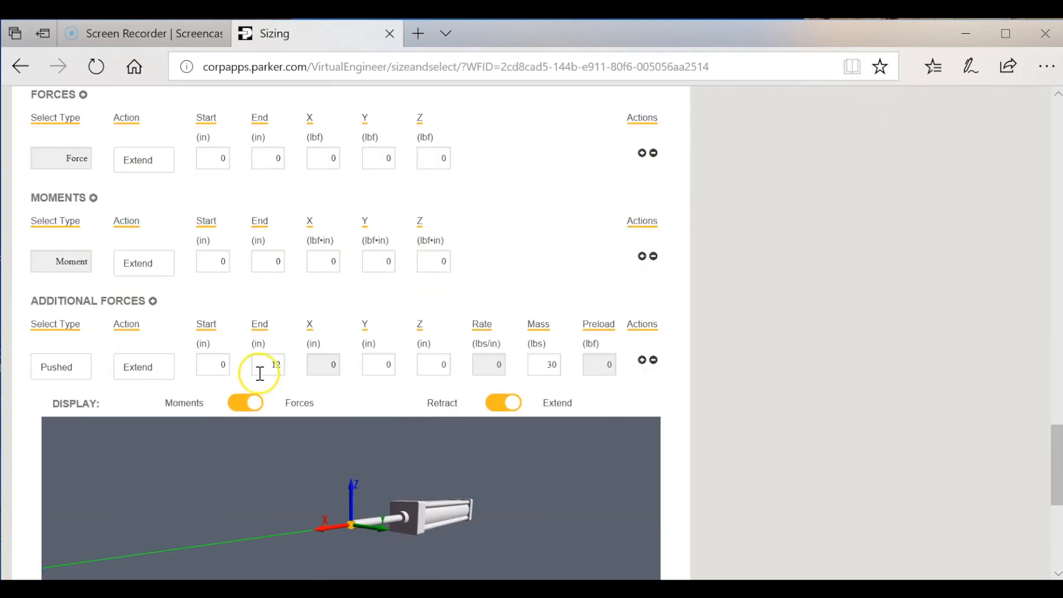
double_click(267, 365)
type("20")
left_click(696, 372)
scroll(699, 378, "down", 3)
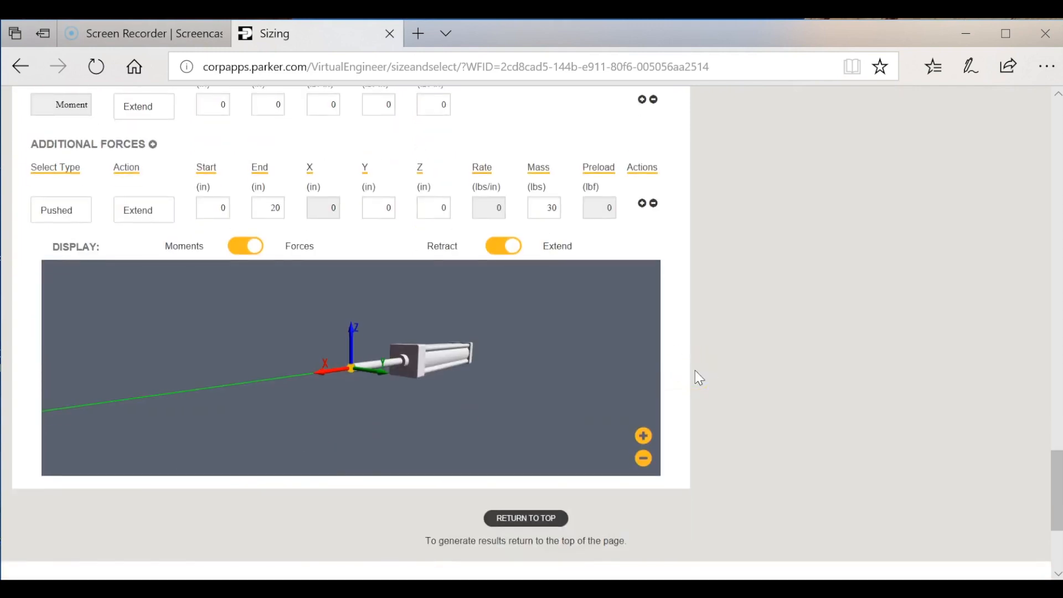
- Generate results for the revised sizing parameters and save the progress to the project
scroll(698, 377, "up", 15)
scroll(695, 370, "up", 15)
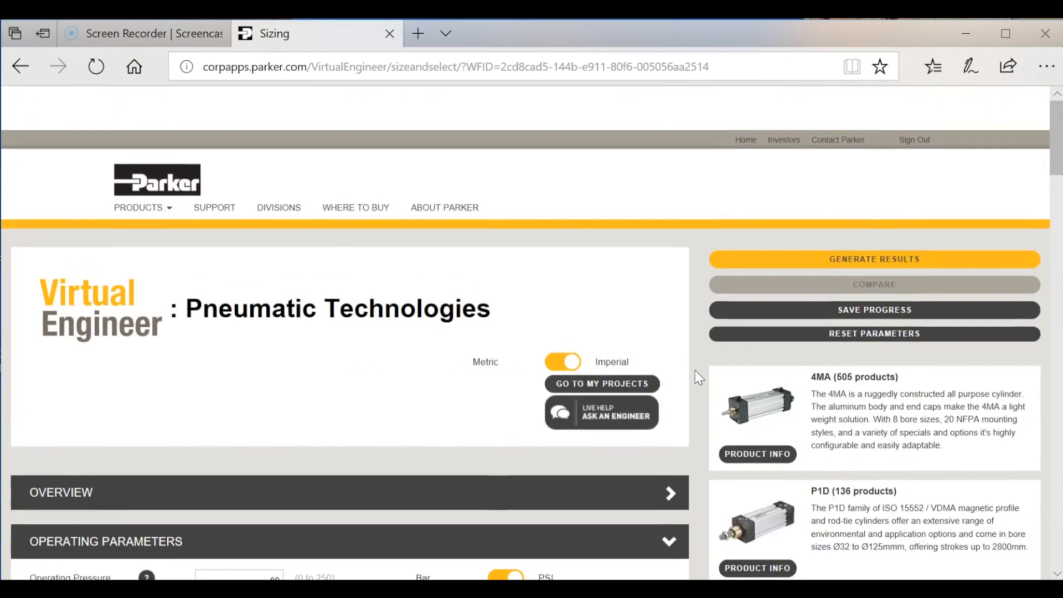
left_click(868, 217)
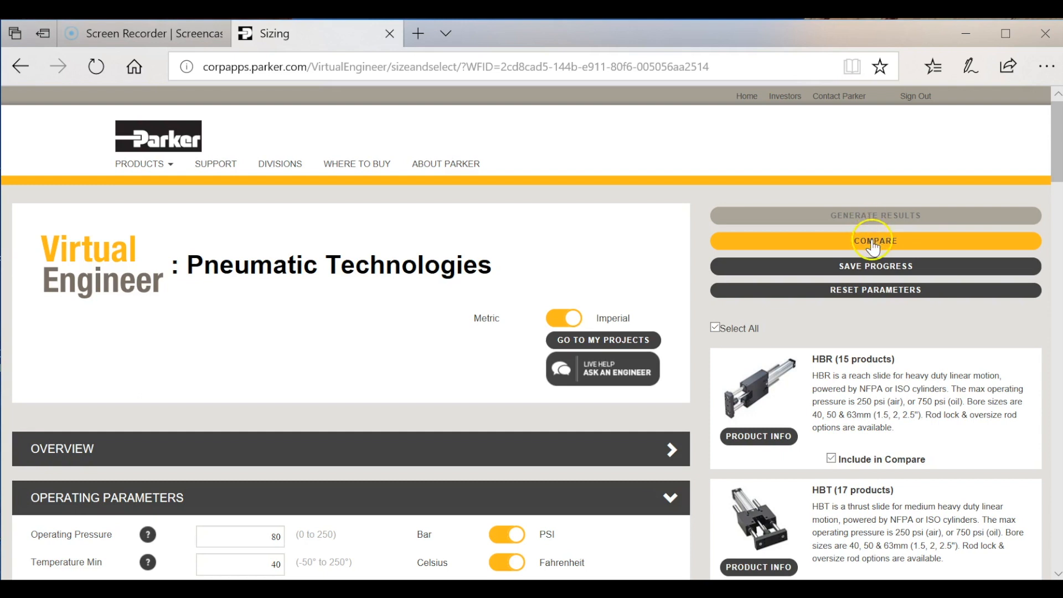
left_click(846, 272)
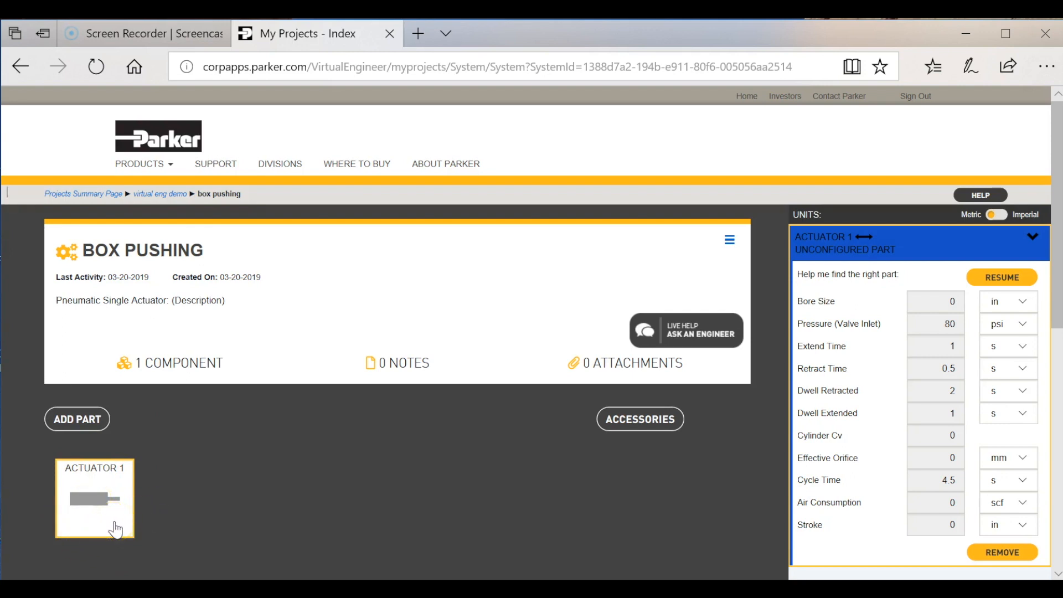
- Switch to the Virtual Engineer Webinar slide show in PowerPoint
mouse_move(268, 589)
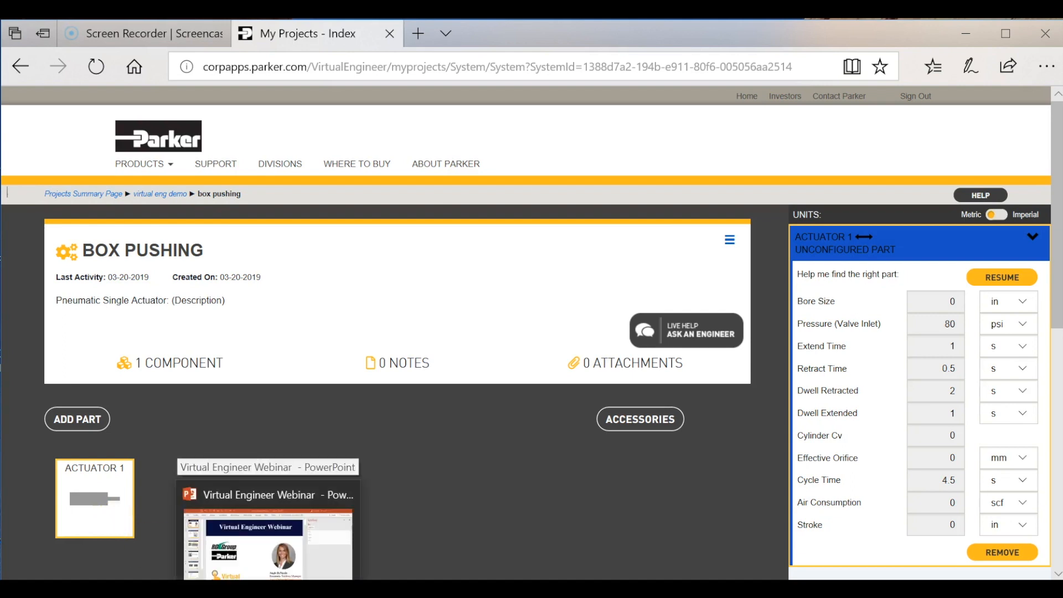
left_click(180, 563)
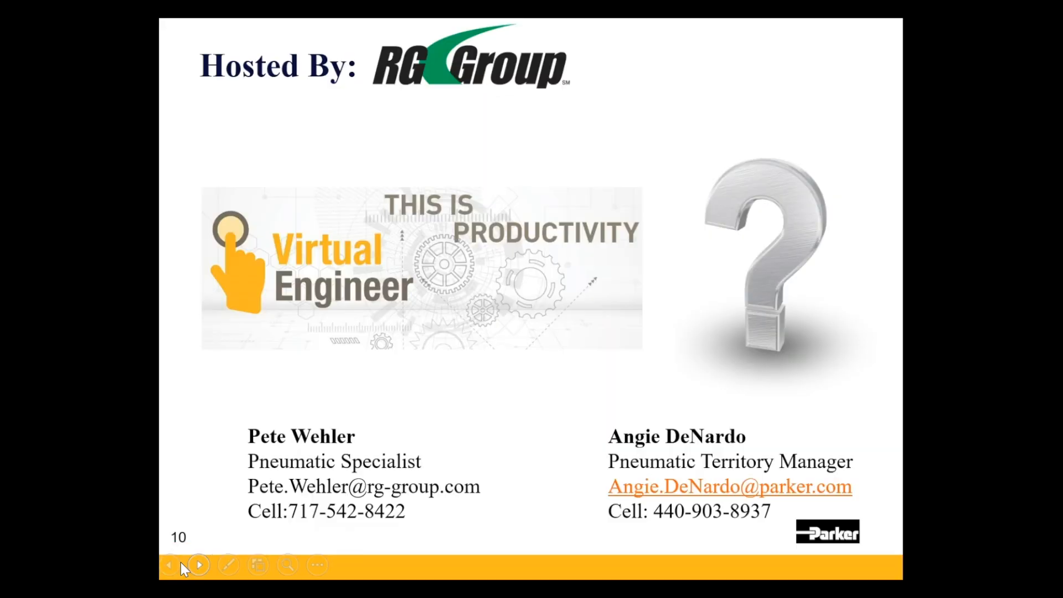